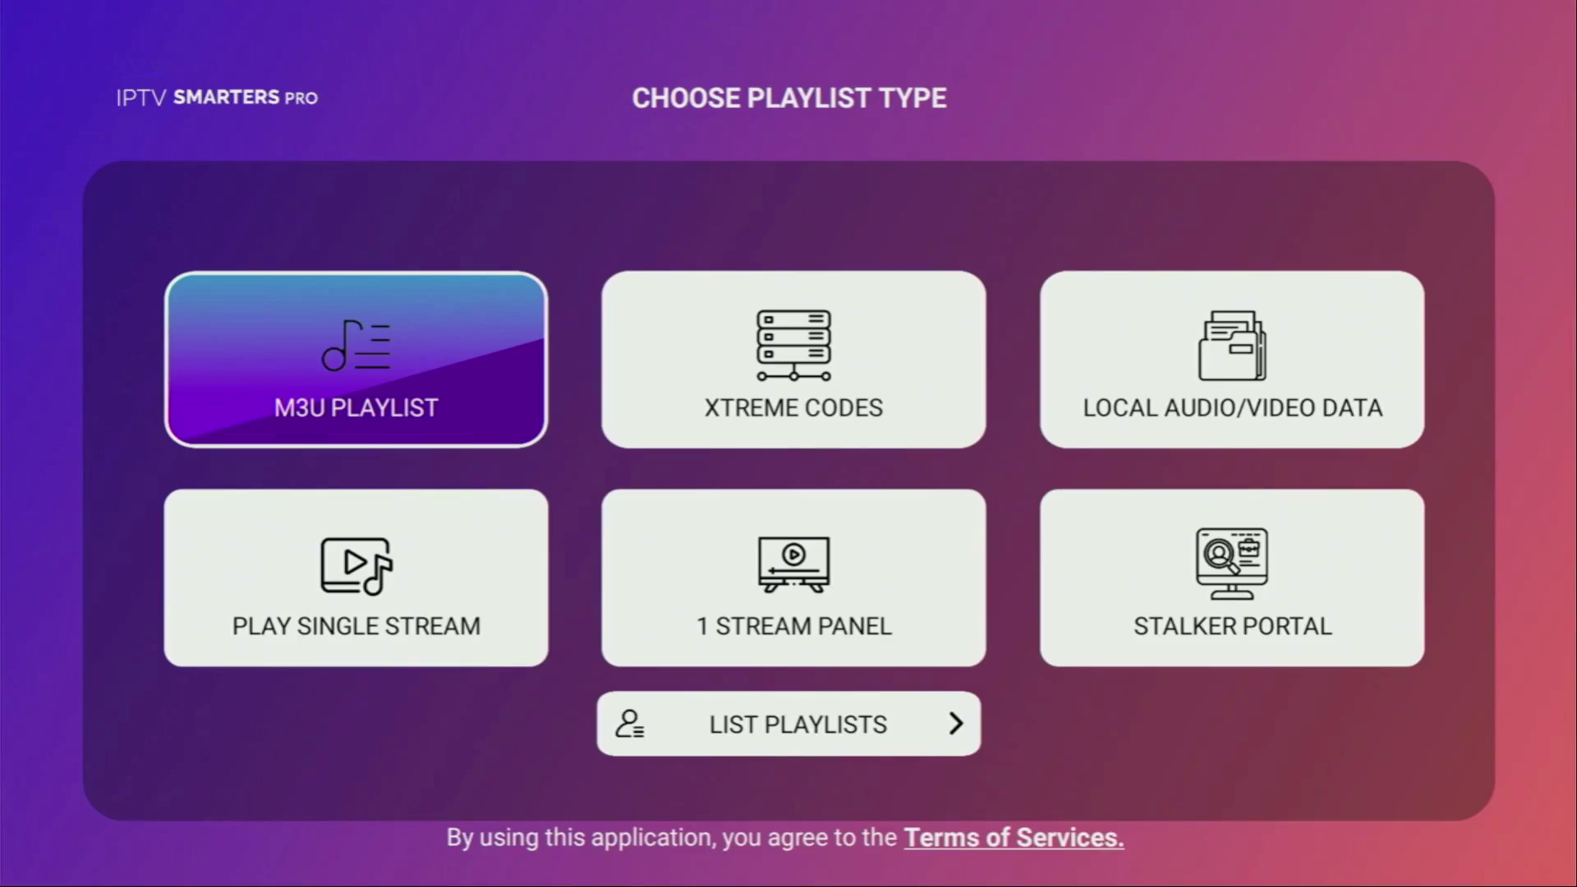
Step: Browse the playlist types: M3U, Xtreme Codes, 1 stream panel and Stalker portal
{"action": "key", "text": "Down"}
{"action": "key", "text": "Right"}
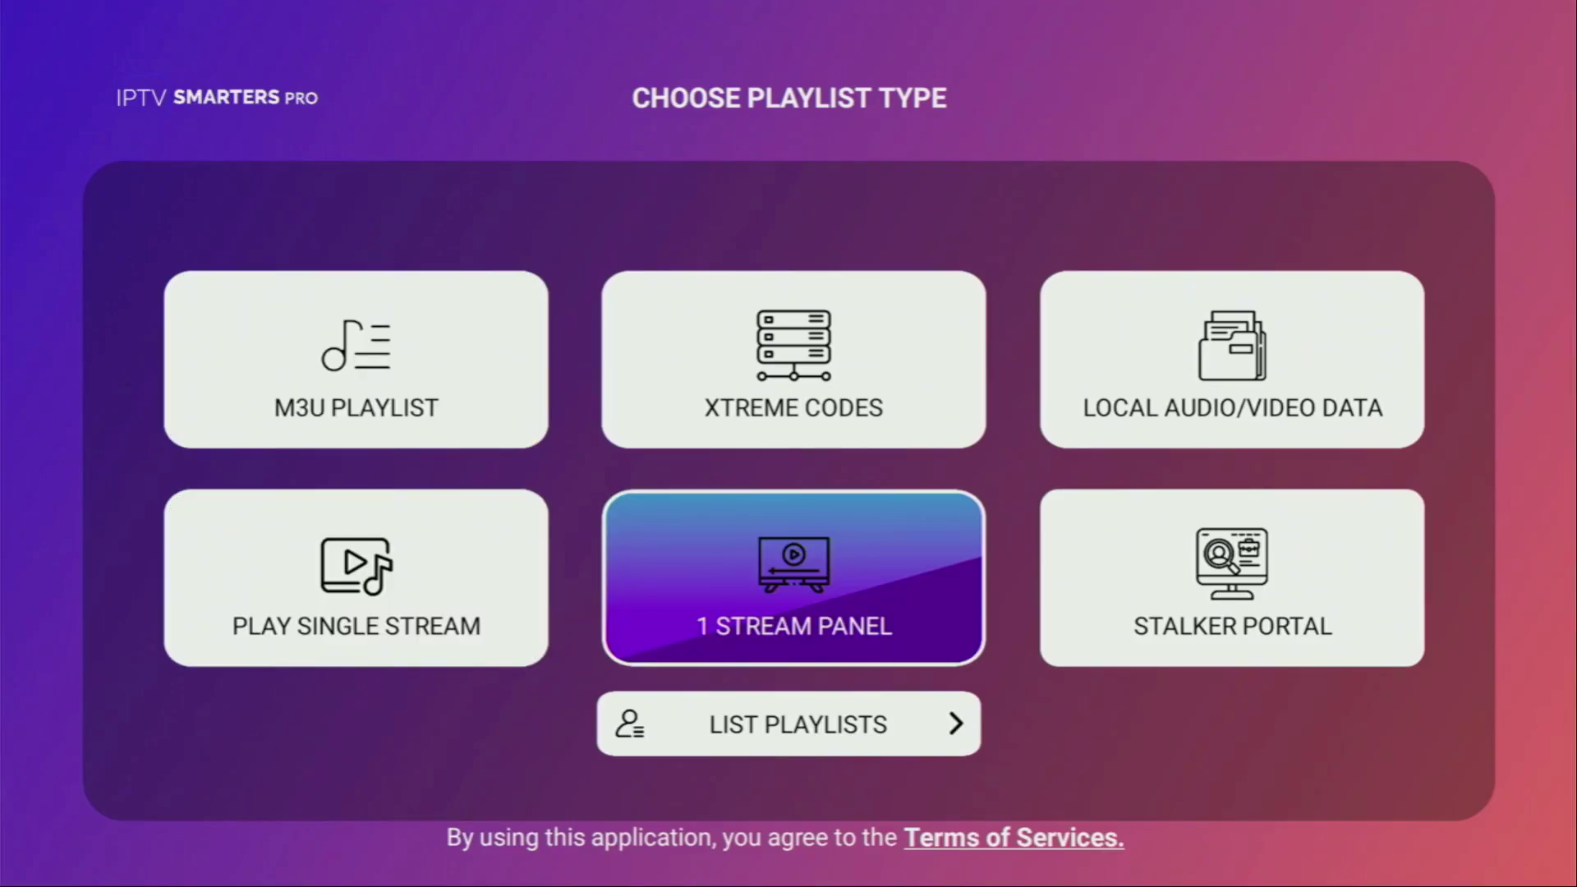
{"action": "key", "text": "Up"}
{"action": "key", "text": "Left"}
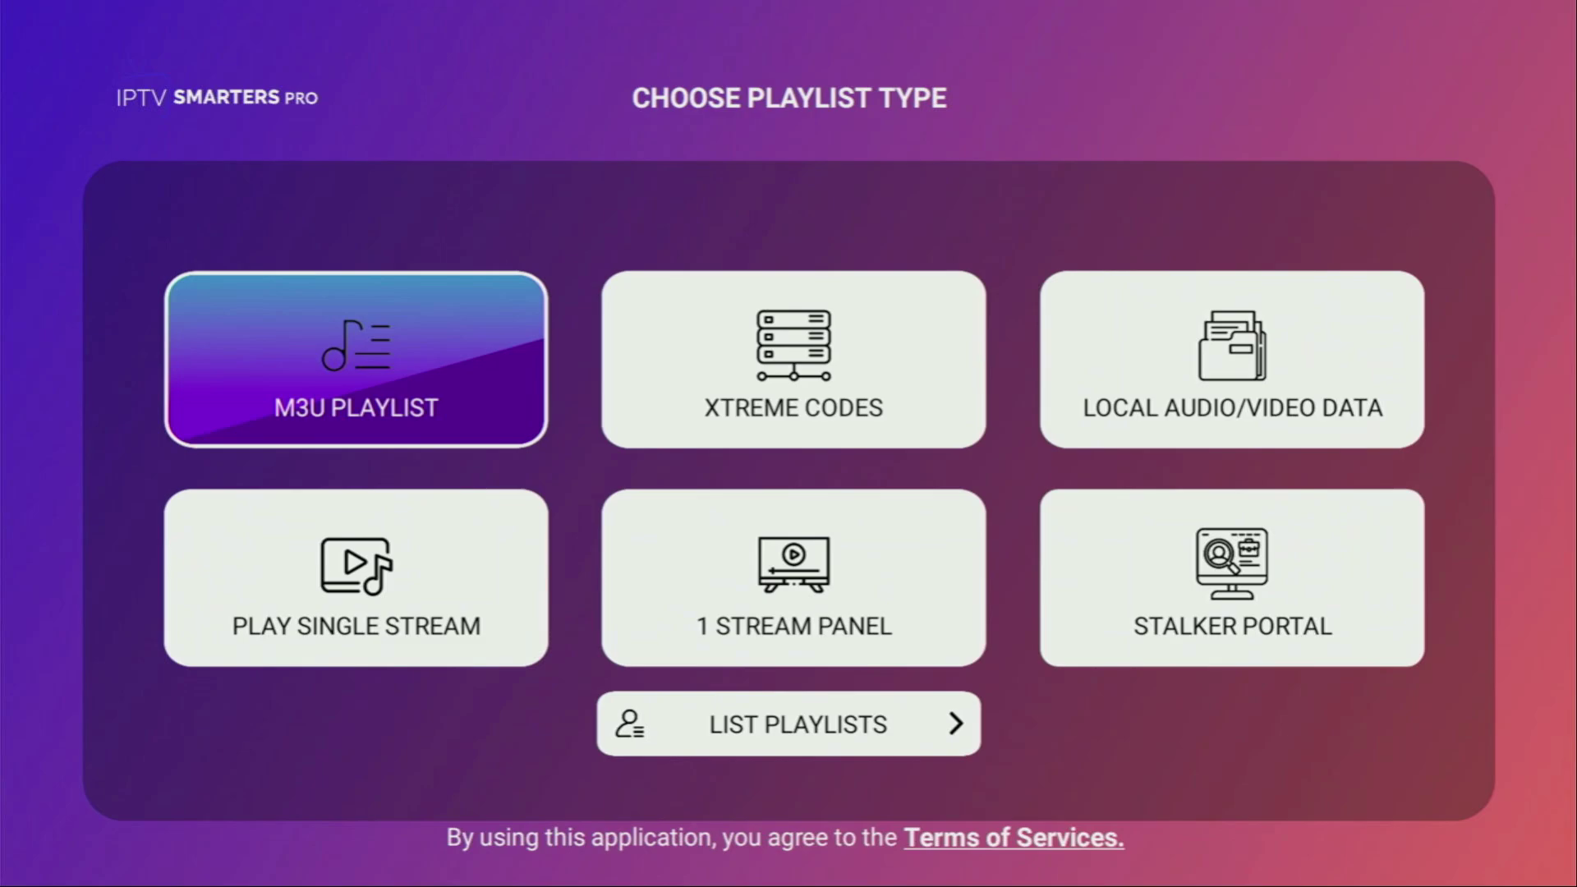
{"action": "key", "text": "Right"}
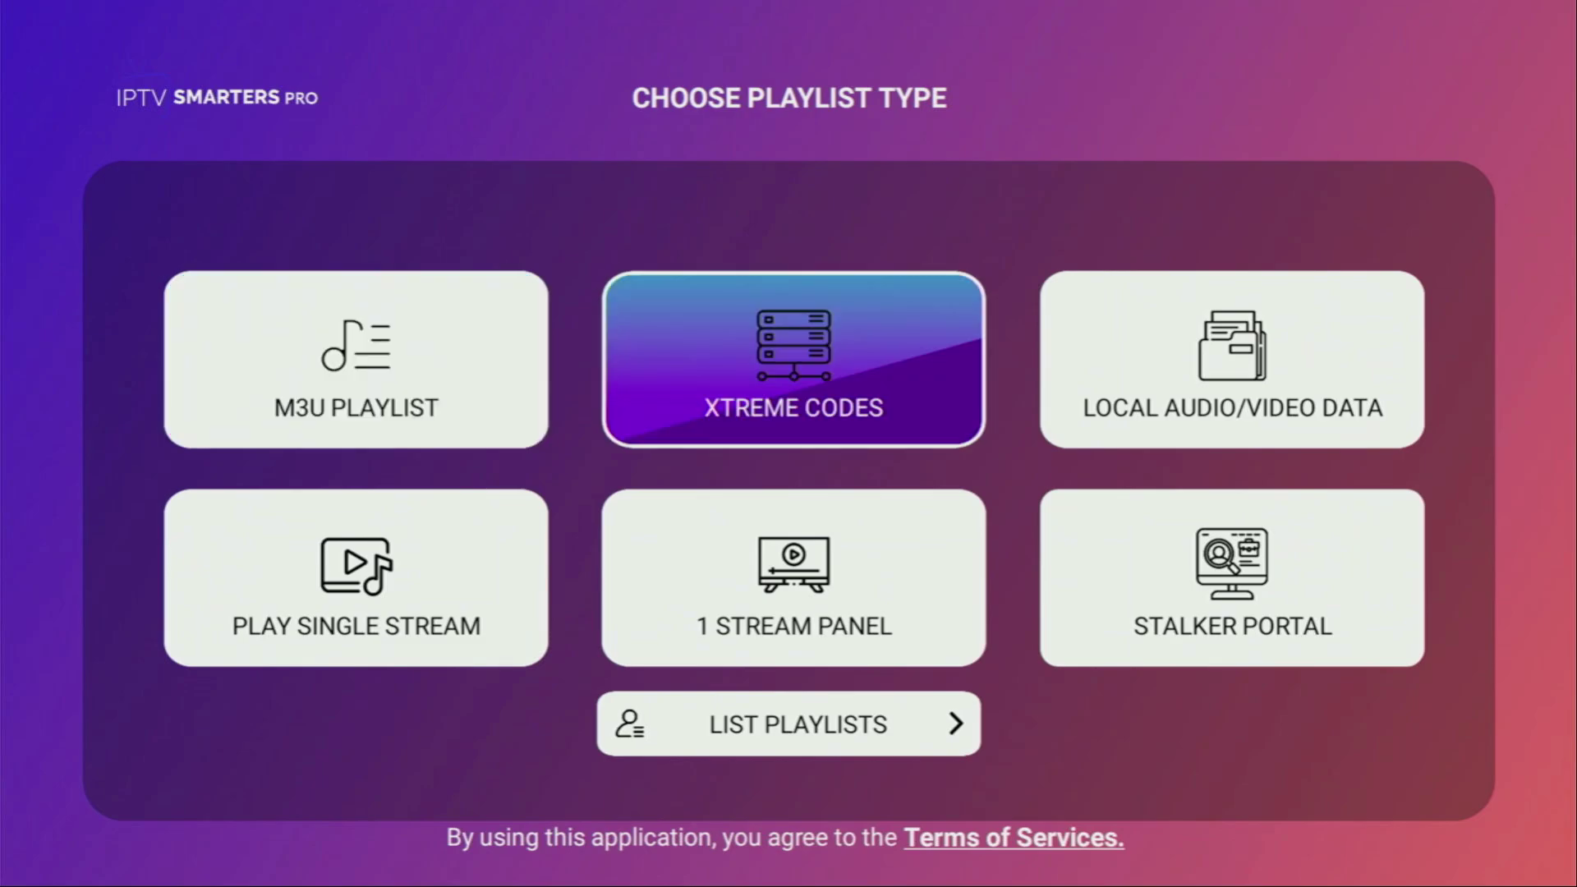
{"action": "key", "text": "Down"}
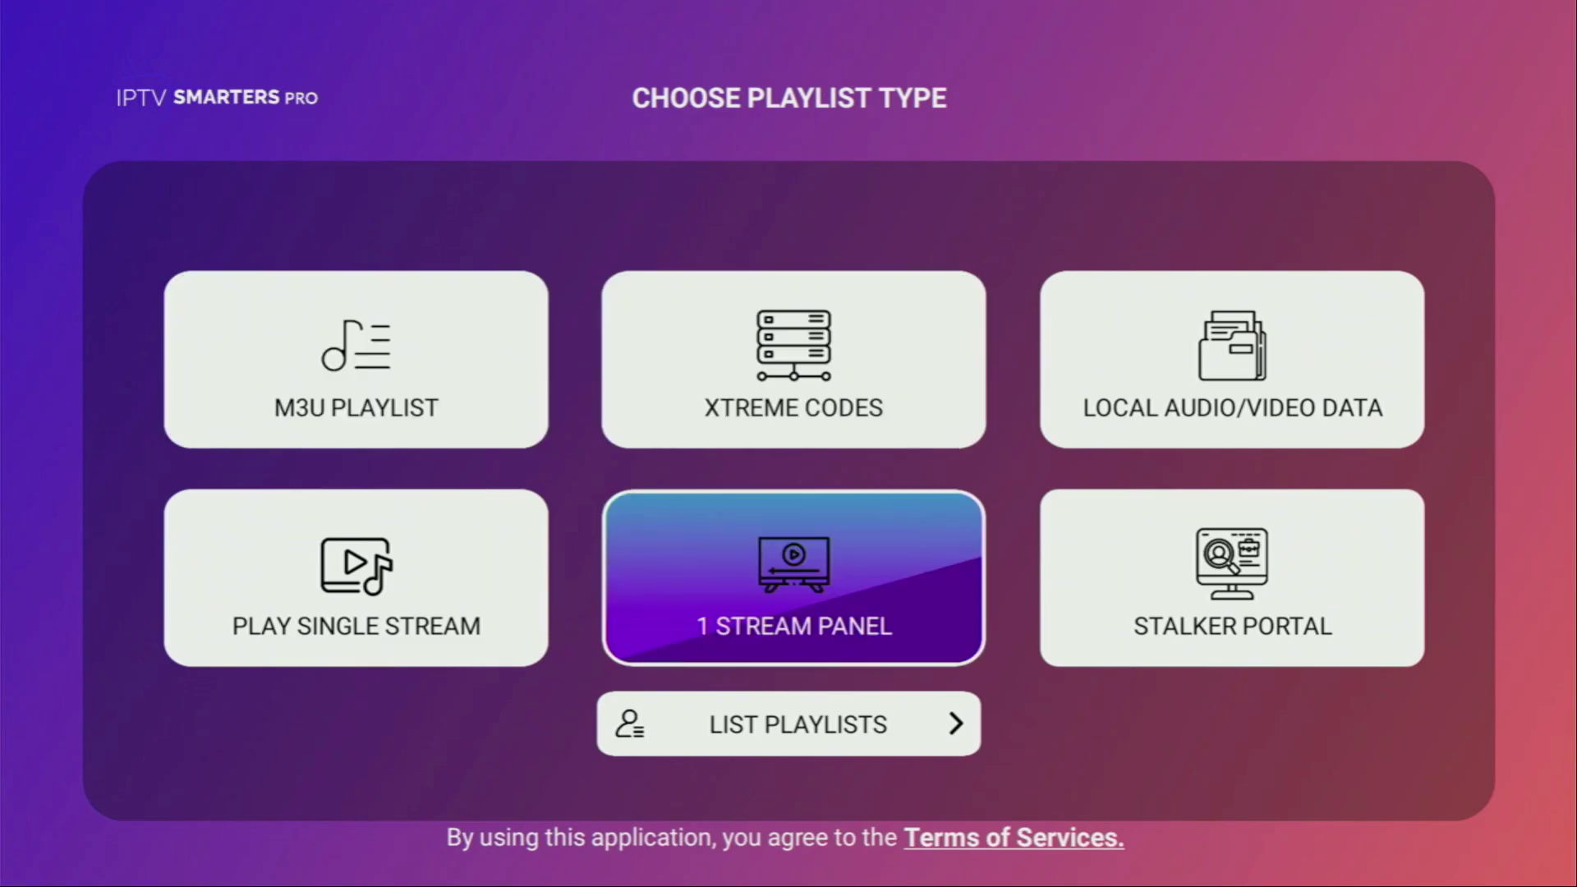
{"action": "key", "text": "Right"}
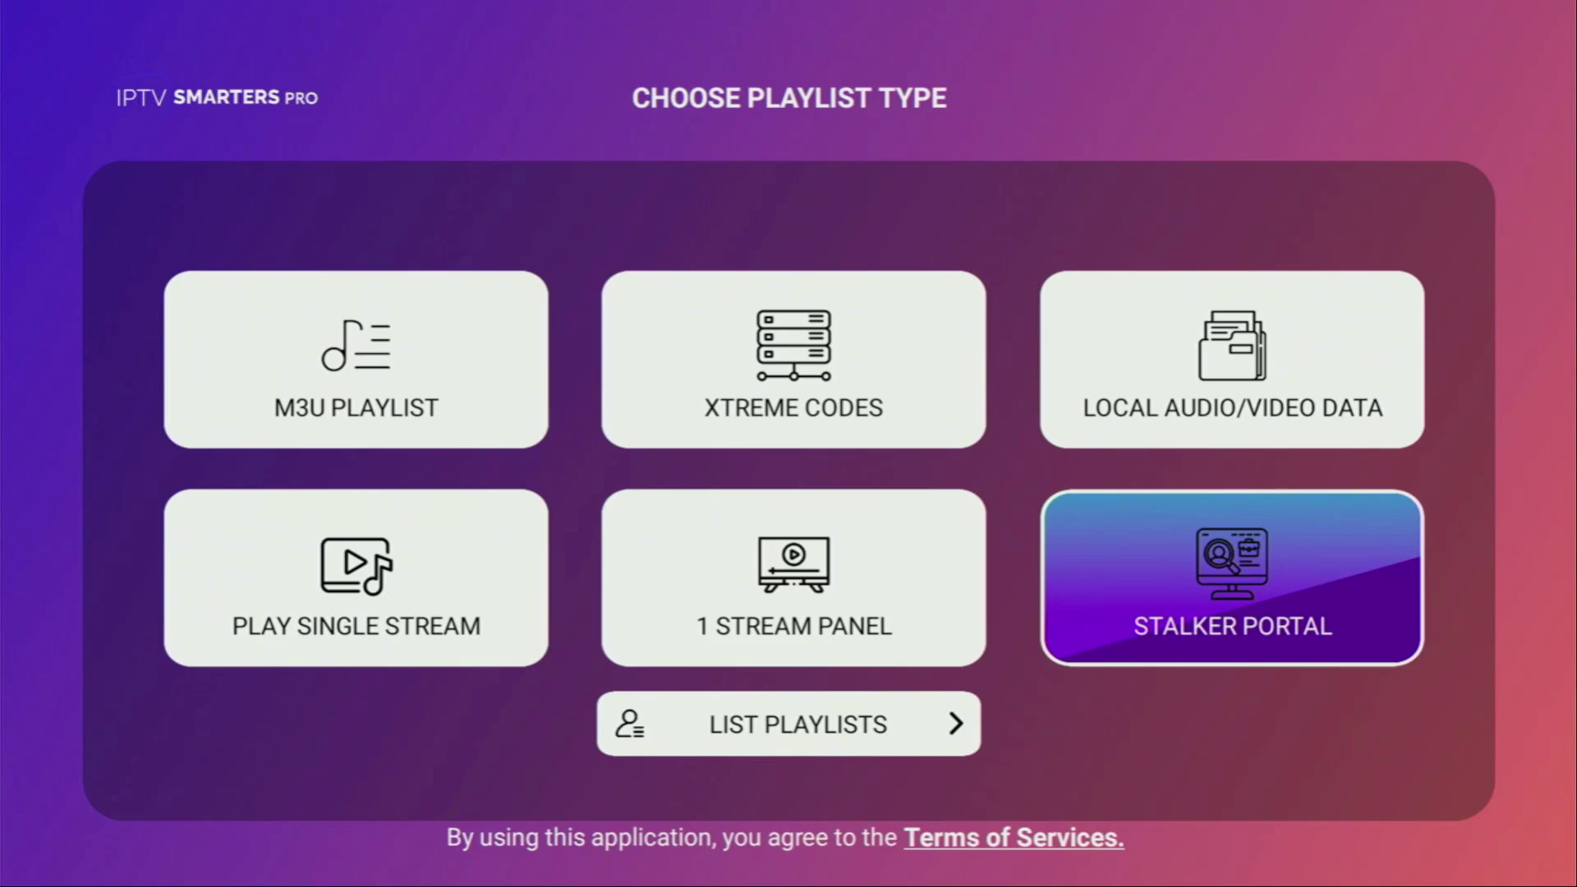
{"action": "key", "text": "Up"}
{"action": "key", "text": "Left"}
{"action": "key", "text": "Left"}
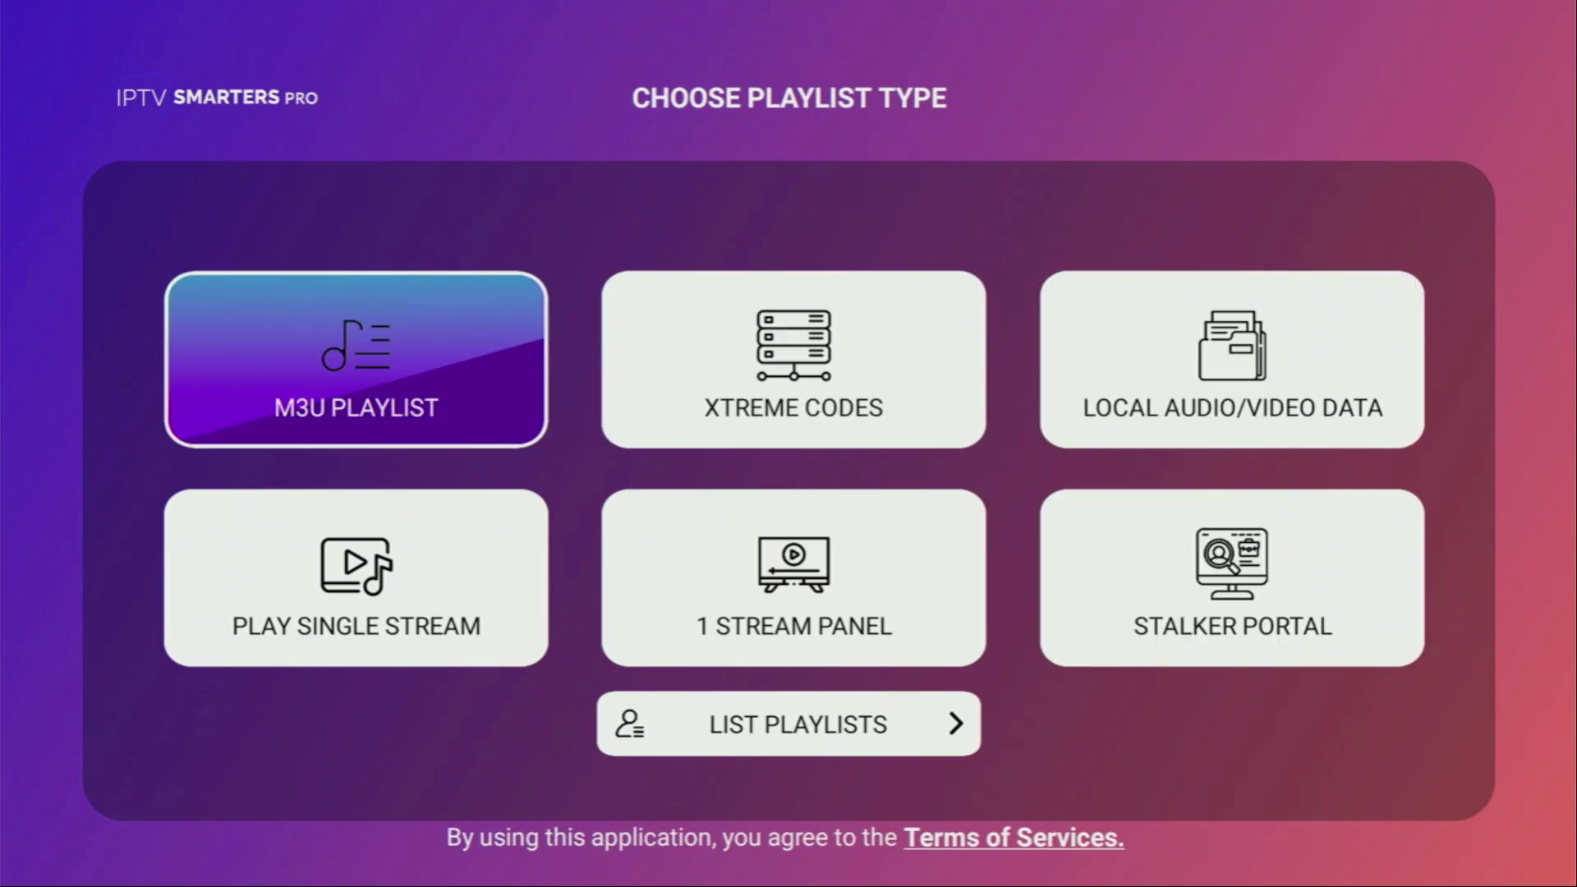
{"action": "key", "text": "Right"}
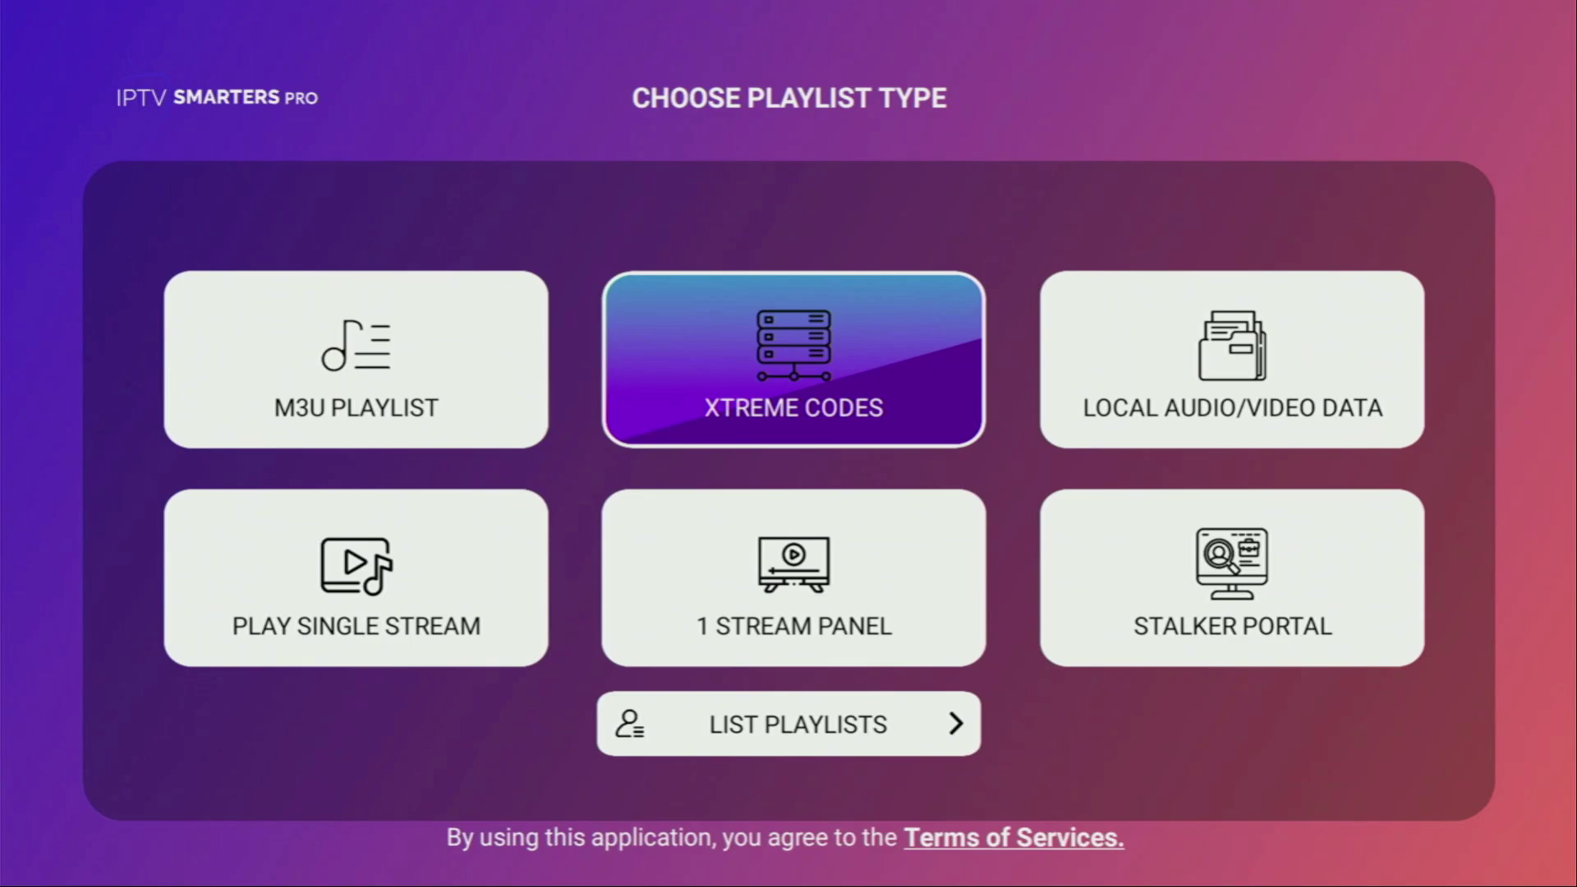
{"action": "key", "text": "Down"}
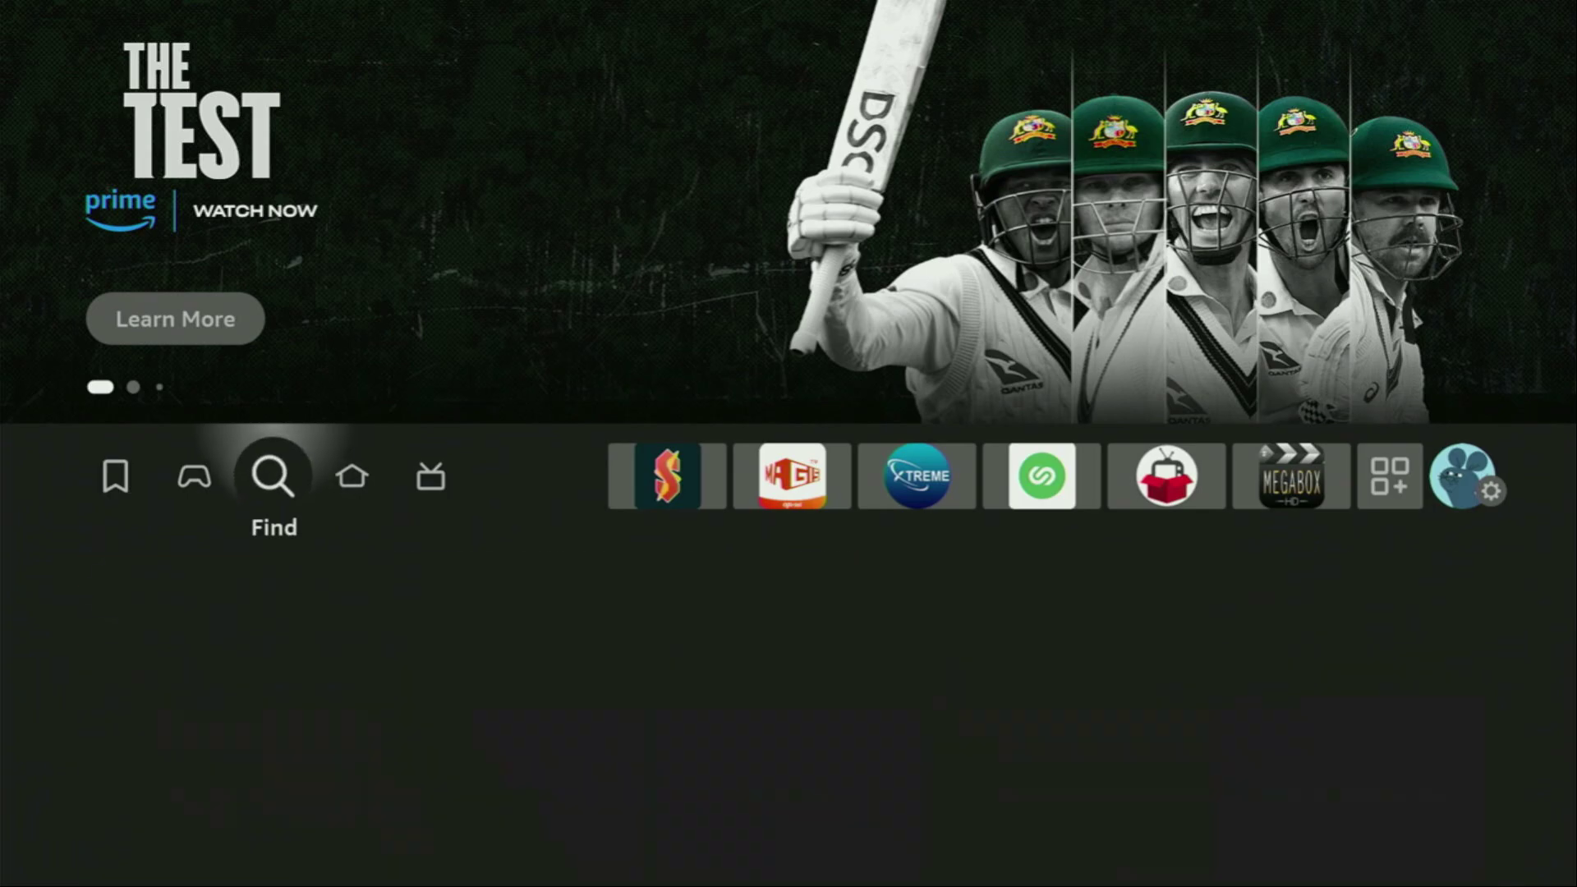
Step: Spell 'DO' in the Find search, run the Downloader search and browse the apps found
{"action": "key", "text": "Down"}
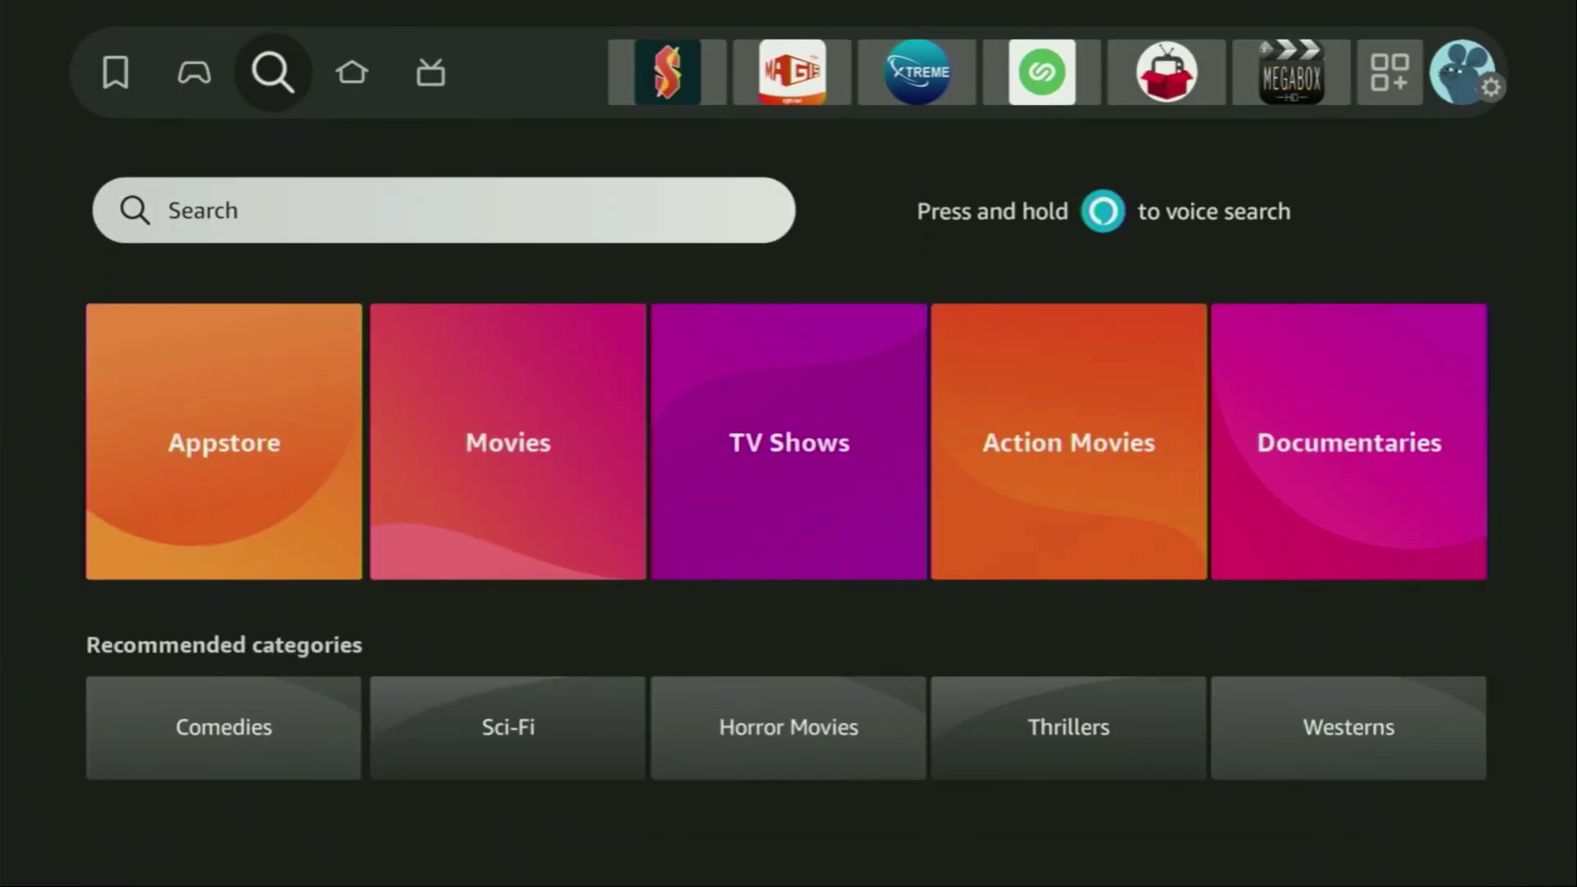
{"action": "key", "text": "Return"}
{"action": "key", "text": "Right"}
{"action": "key", "text": "Right"}
{"action": "key", "text": "Right"}
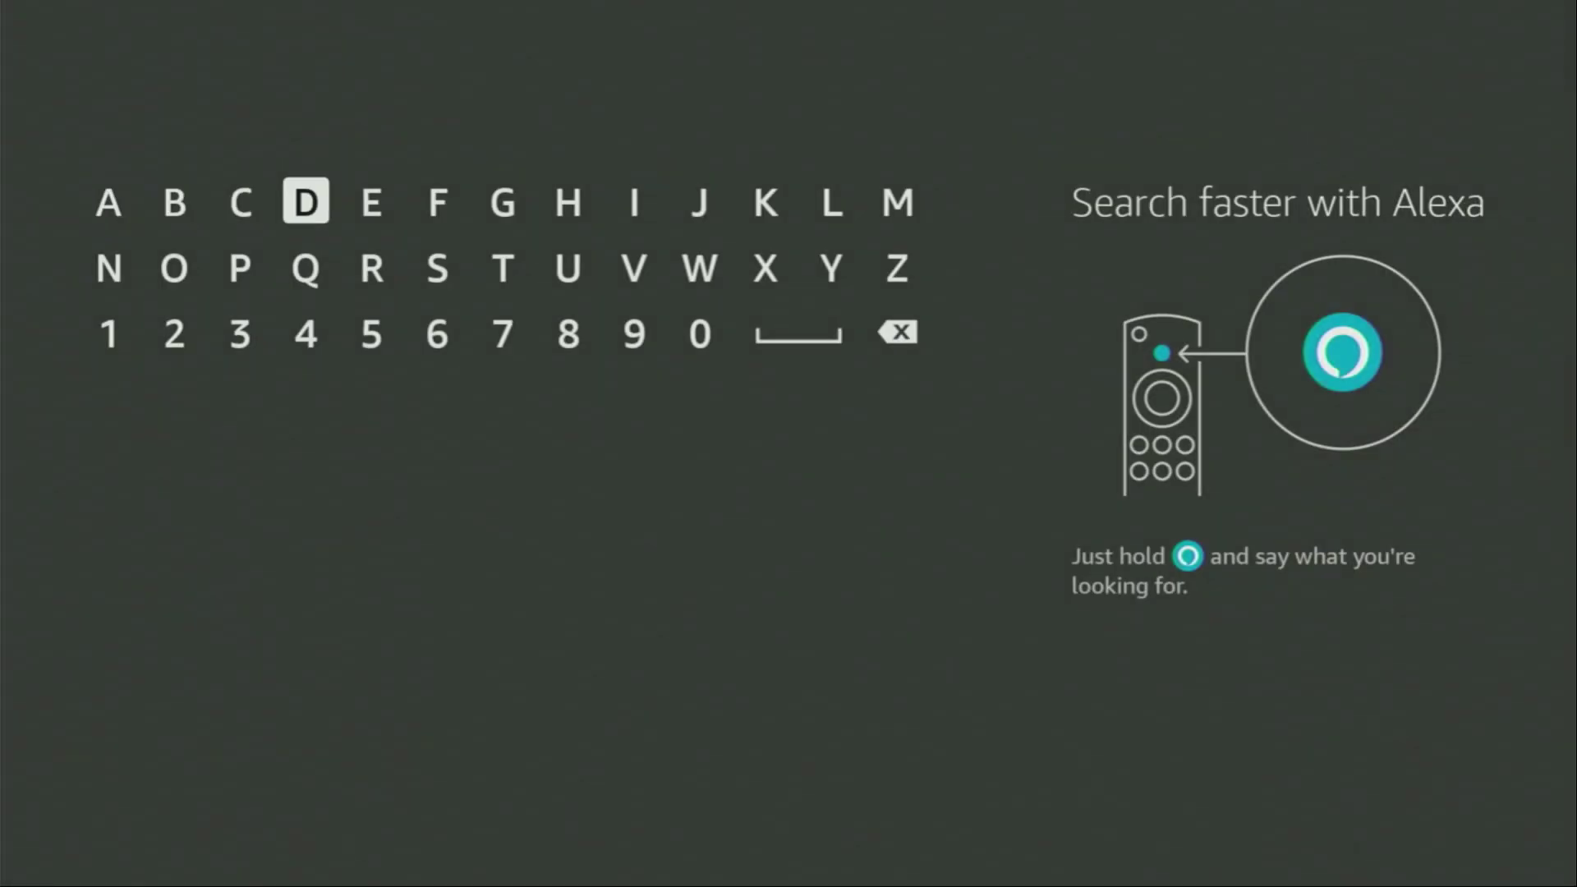
{"action": "key", "text": "Return"}
{"action": "key", "text": "Down"}
{"action": "key", "text": "Left"}
{"action": "key", "text": "Left"}
{"action": "key", "text": "Return"}
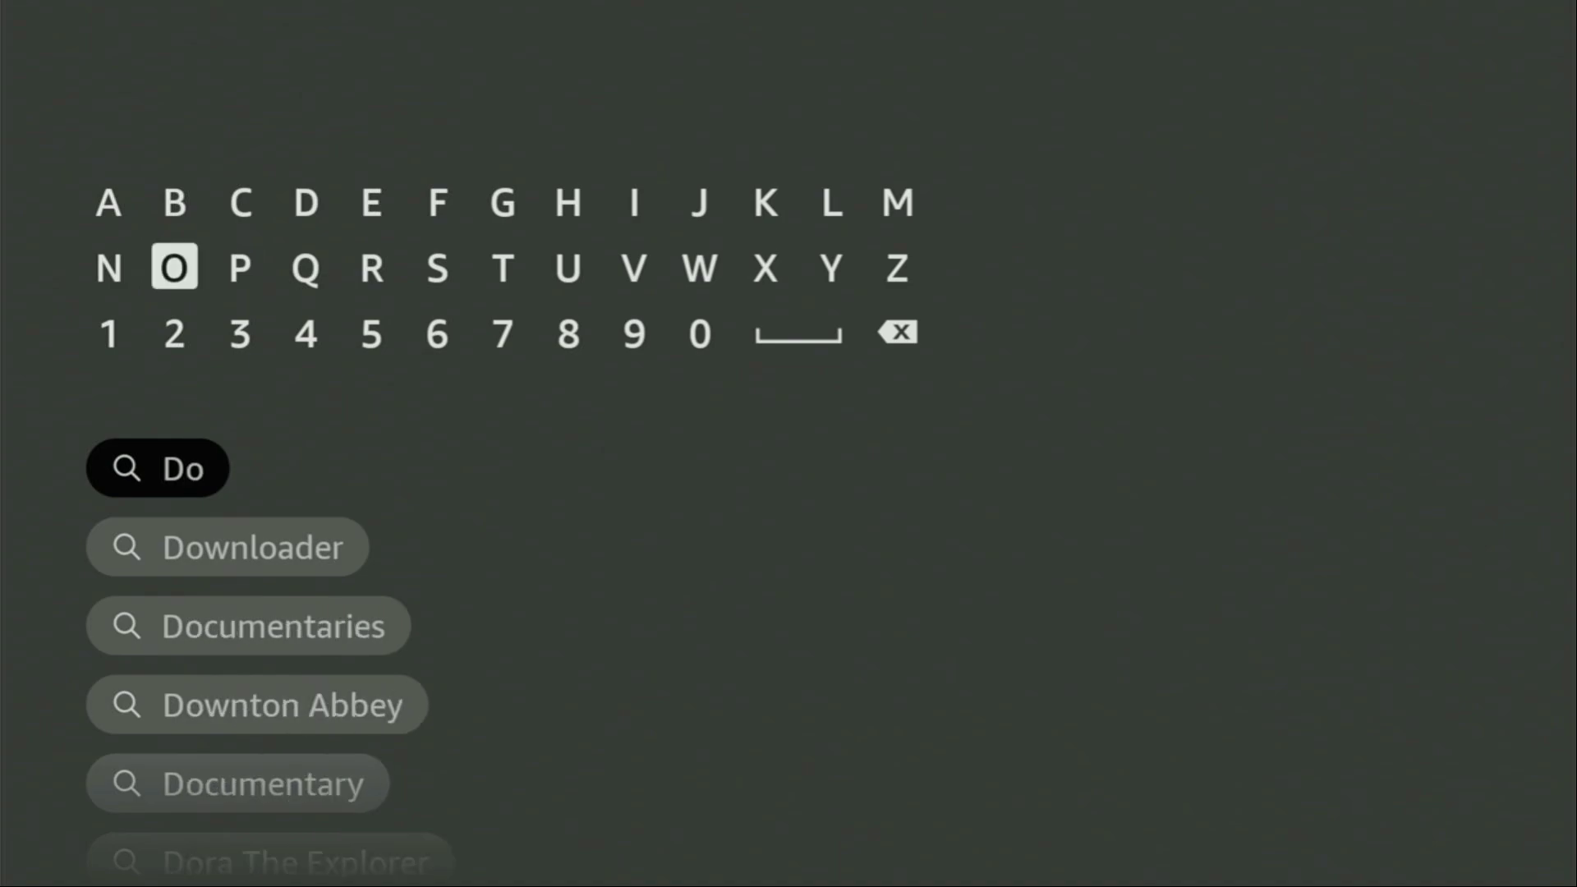
{"action": "key", "text": "Down"}
{"action": "key", "text": "Down"}
{"action": "key", "text": "Down"}
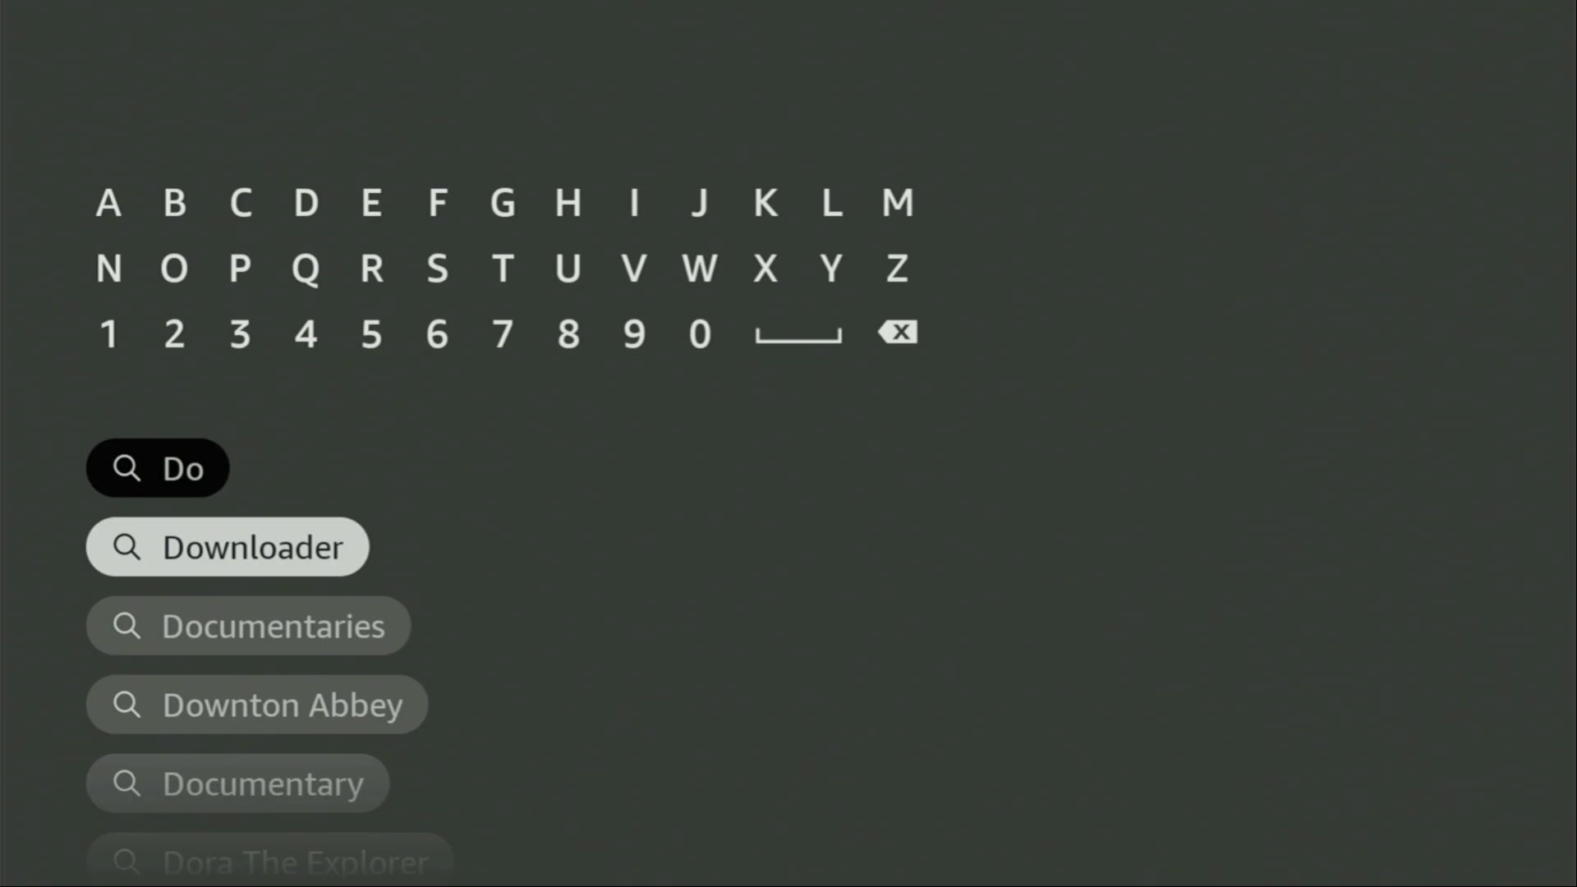
{"action": "key", "text": "Return"}
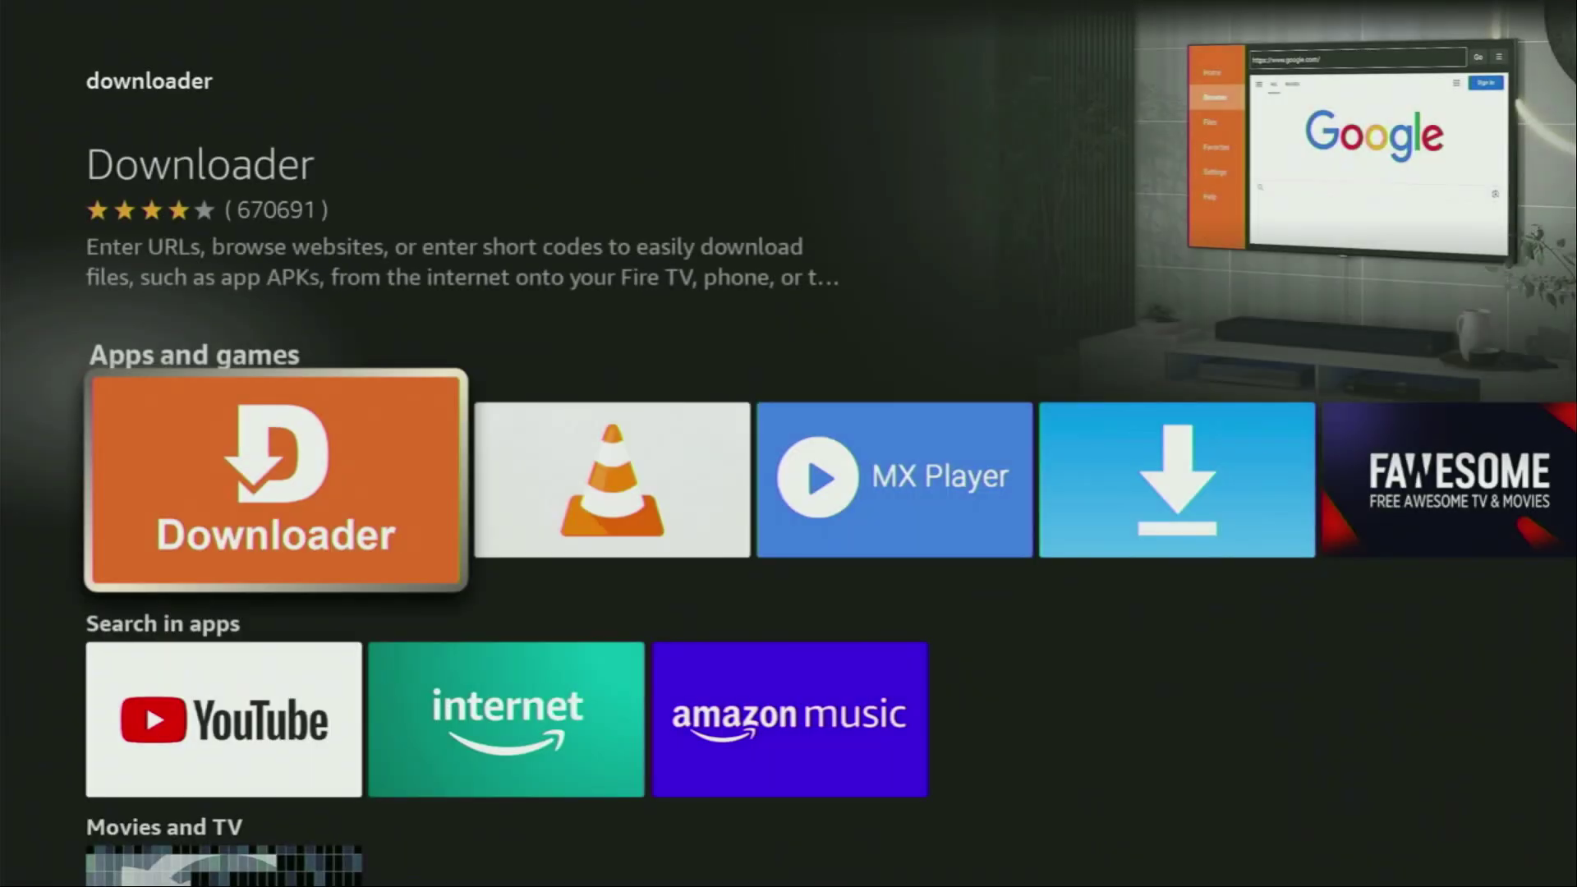
{"action": "key", "text": "Right"}
{"action": "key", "text": "Right"}
{"action": "key", "text": "Right"}
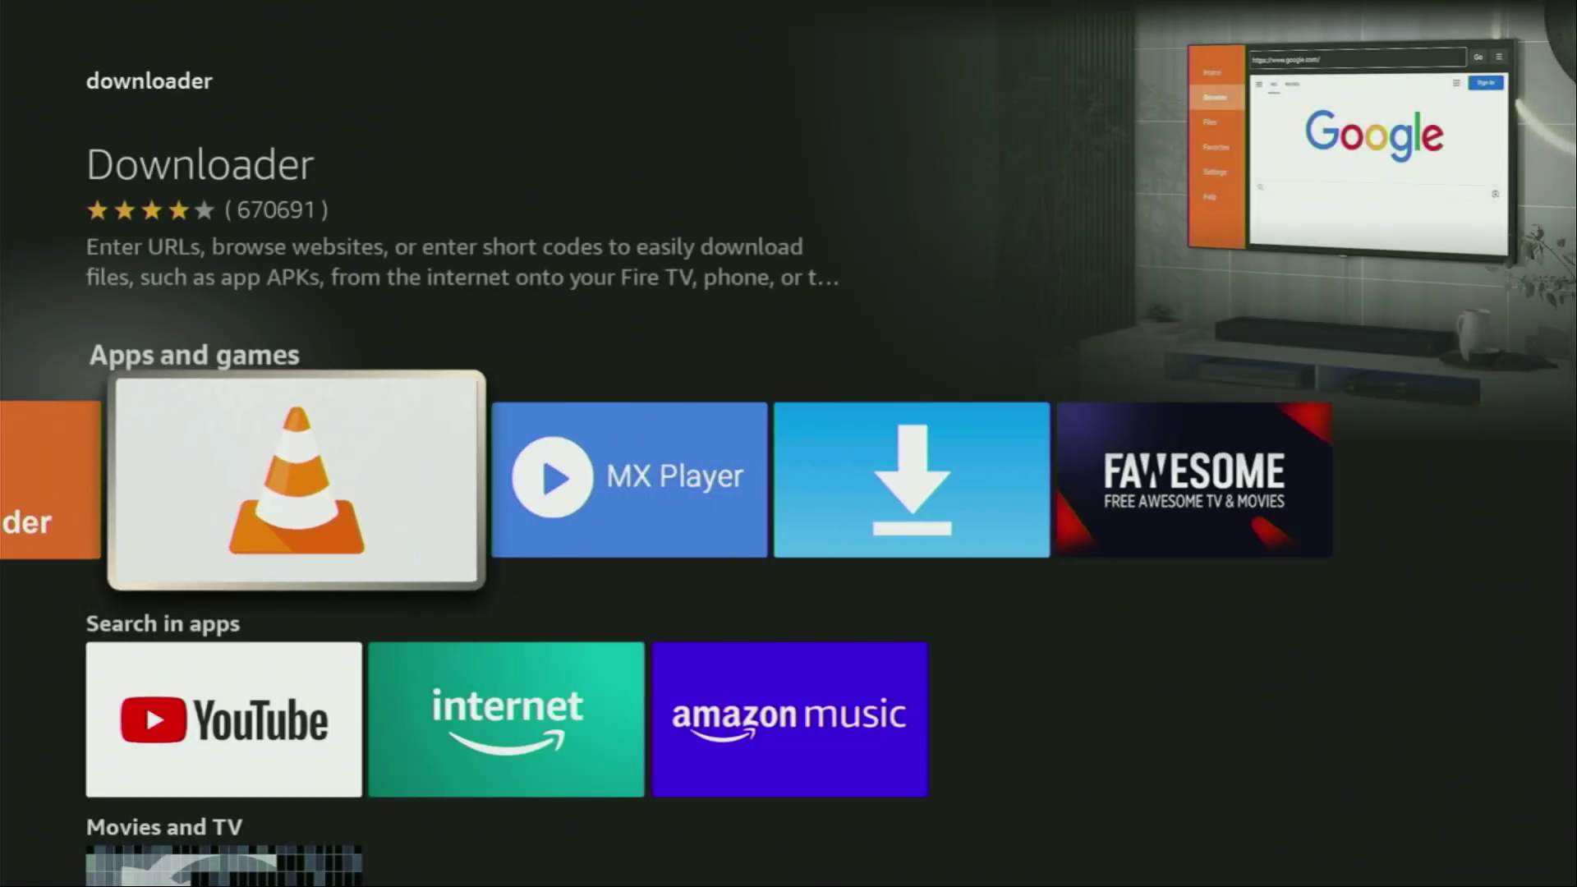
Step: Check the Install unknown apps permission under My Fire TV > Developer options
{"action": "key", "text": "Right"}
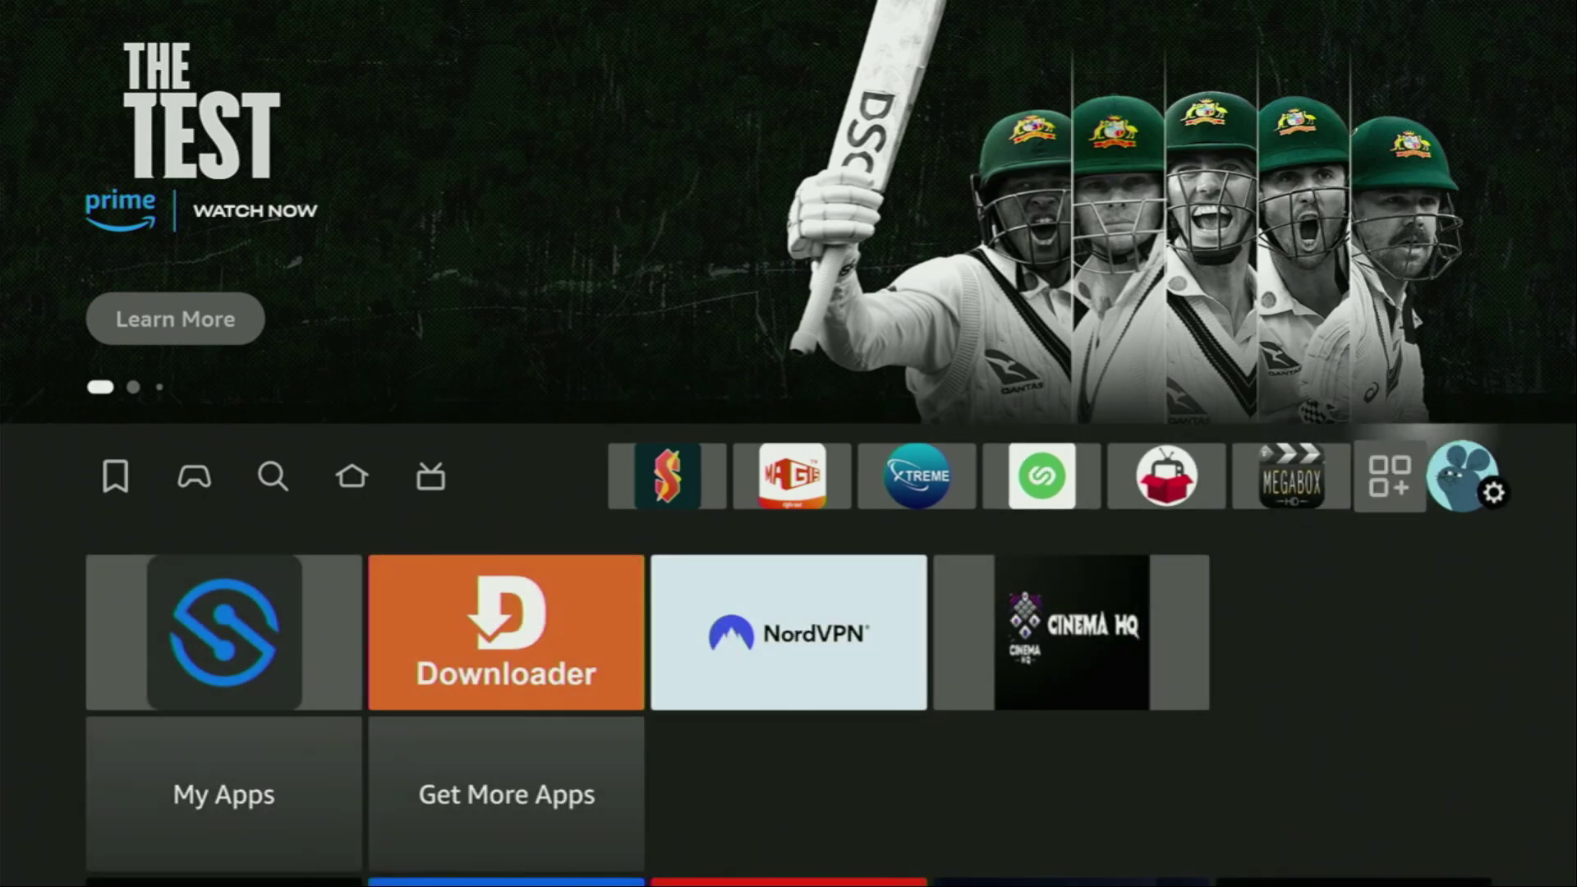
{"action": "key", "text": "Right"}
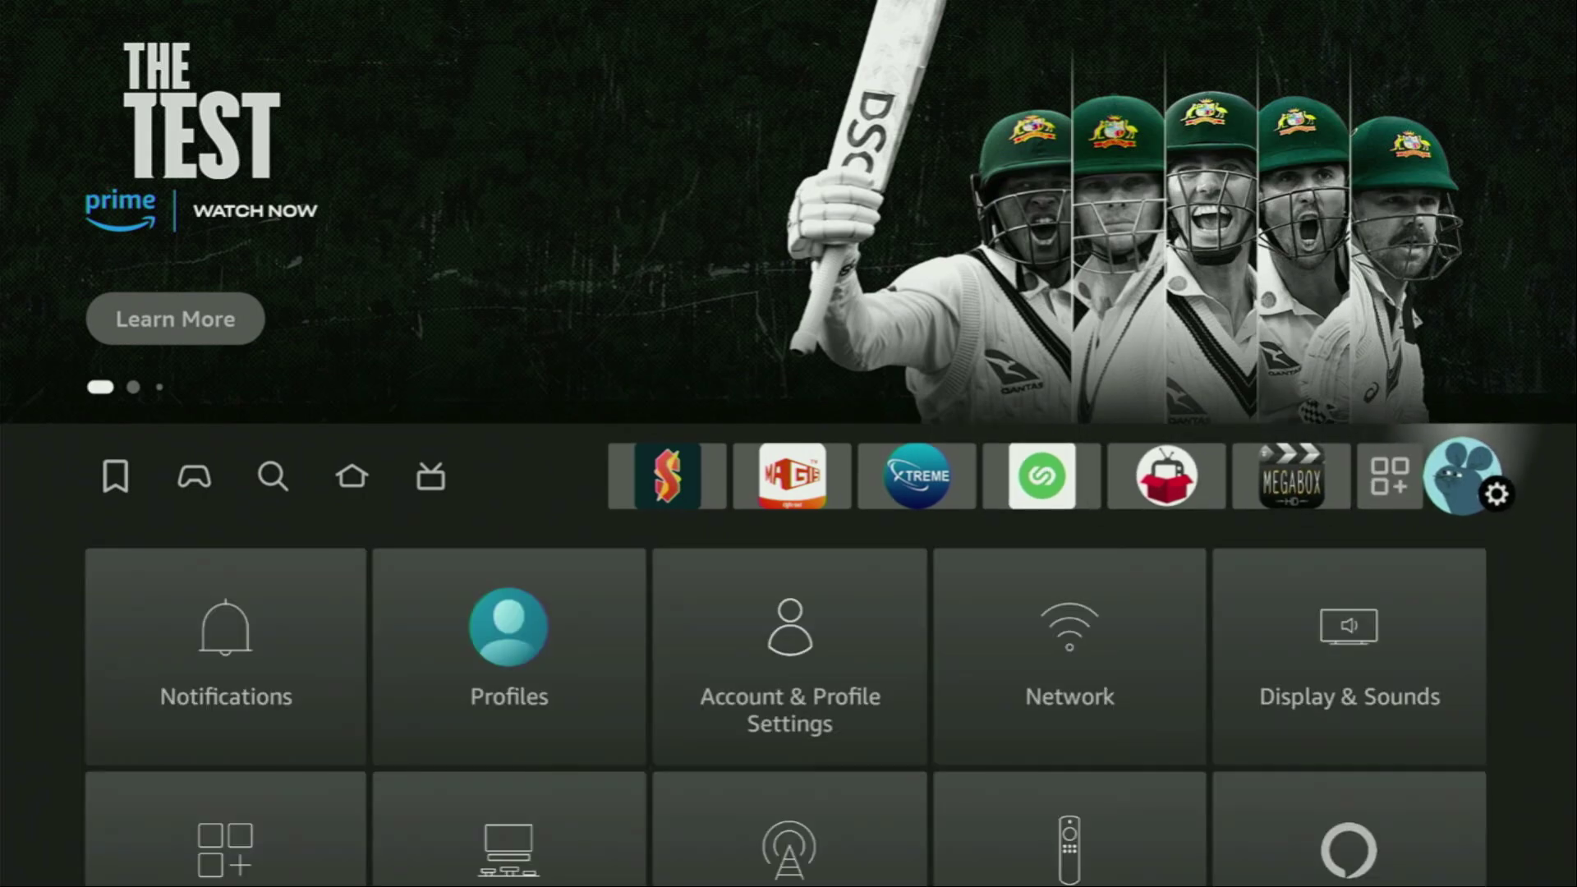
{"action": "key", "text": "Down"}
{"action": "key", "text": "Down"}
{"action": "key", "text": "Down"}
{"action": "key", "text": "Right"}
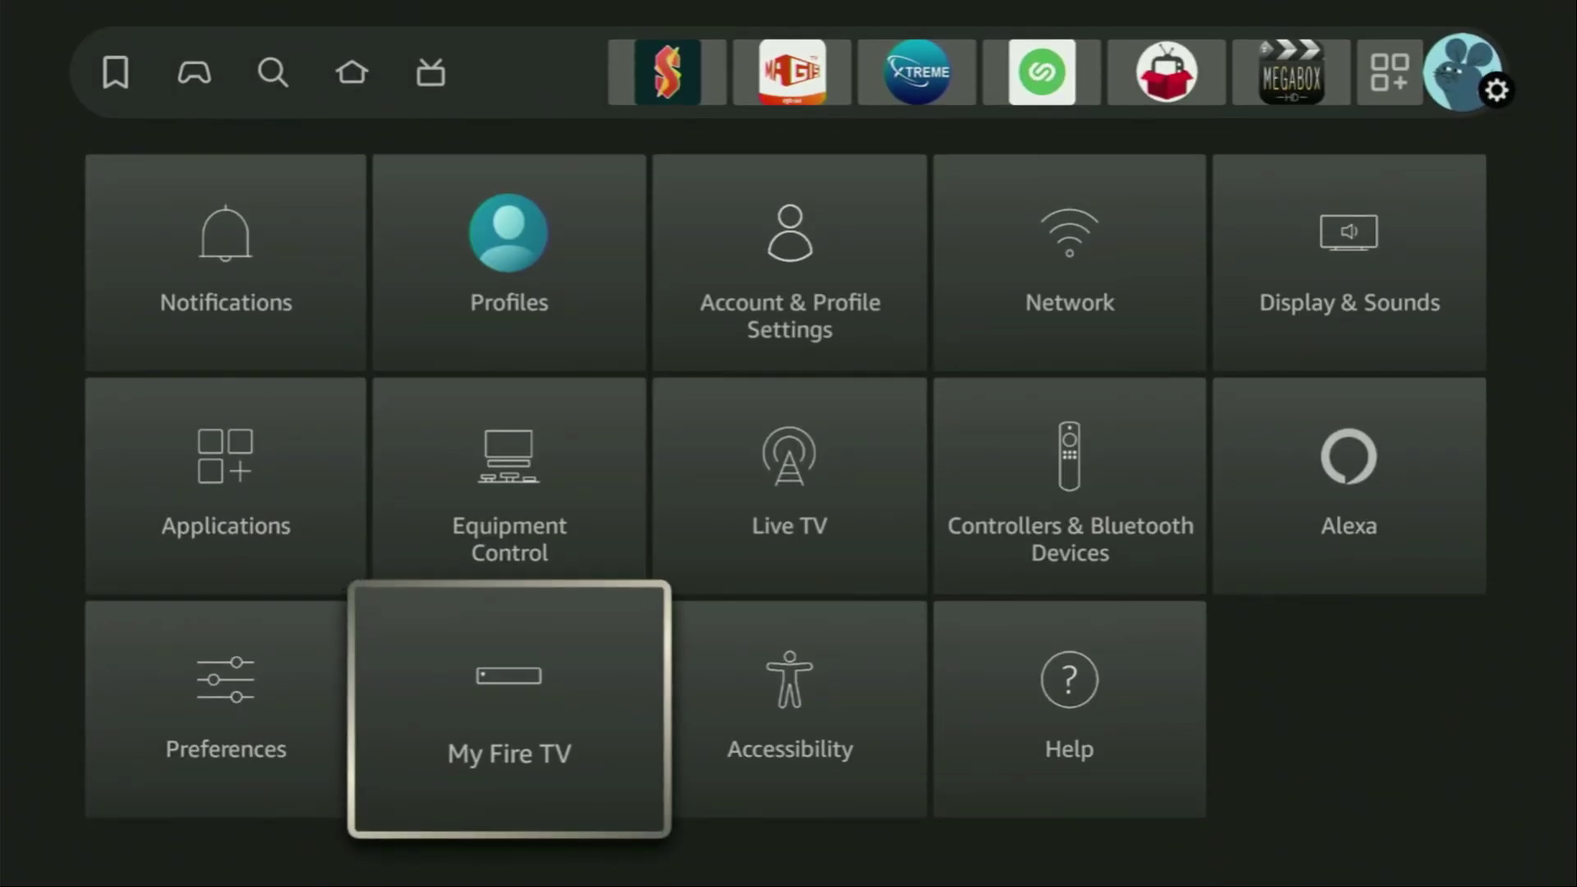
{"action": "key", "text": "Return"}
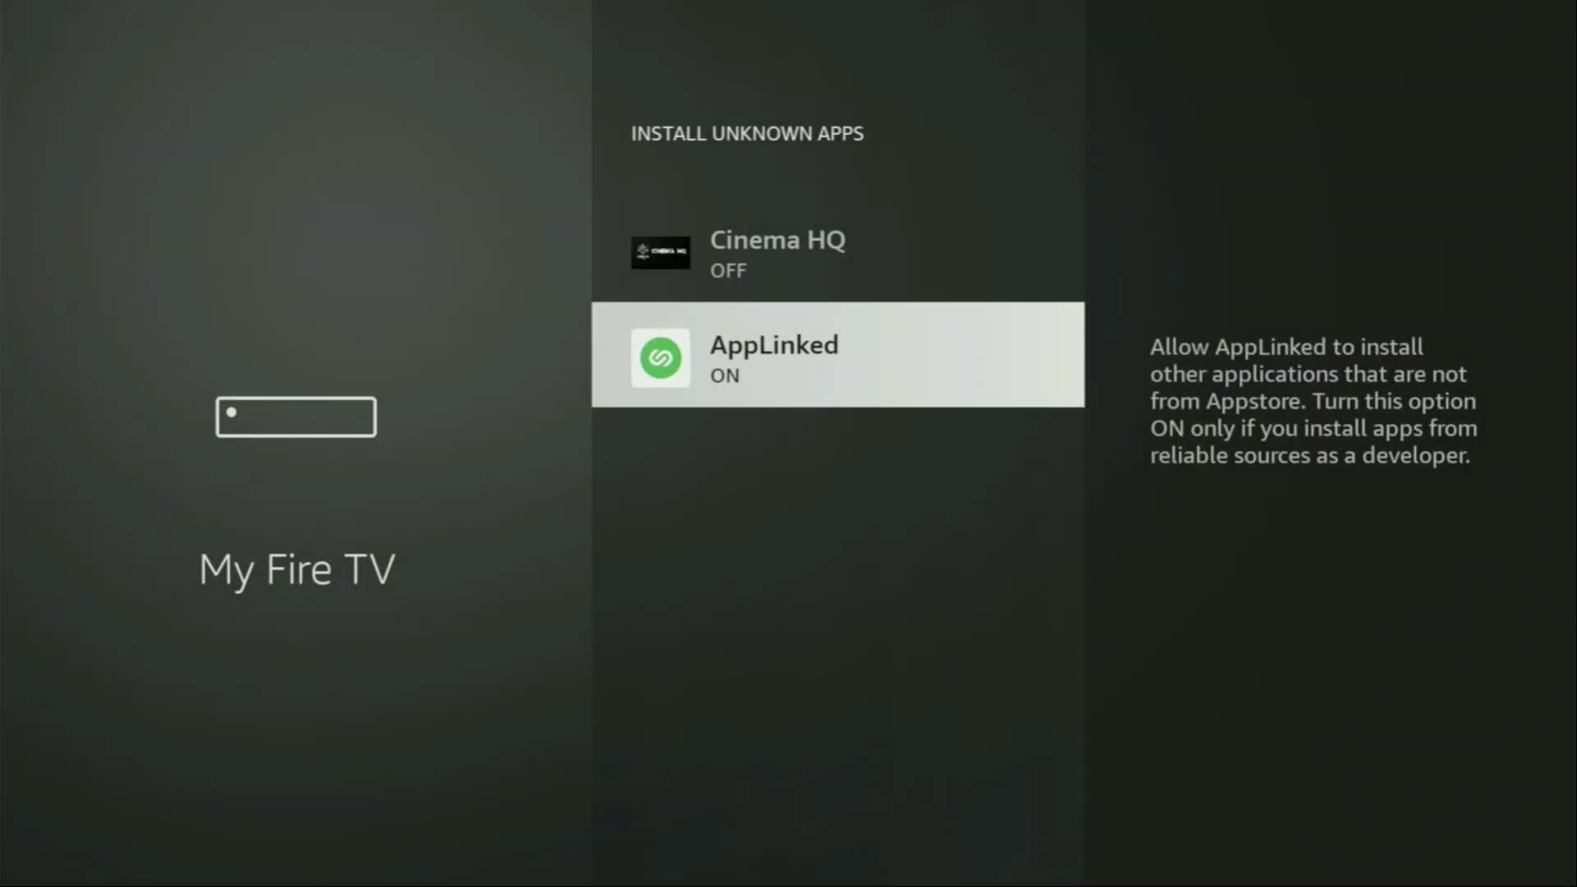
{"action": "key", "text": "Escape"}
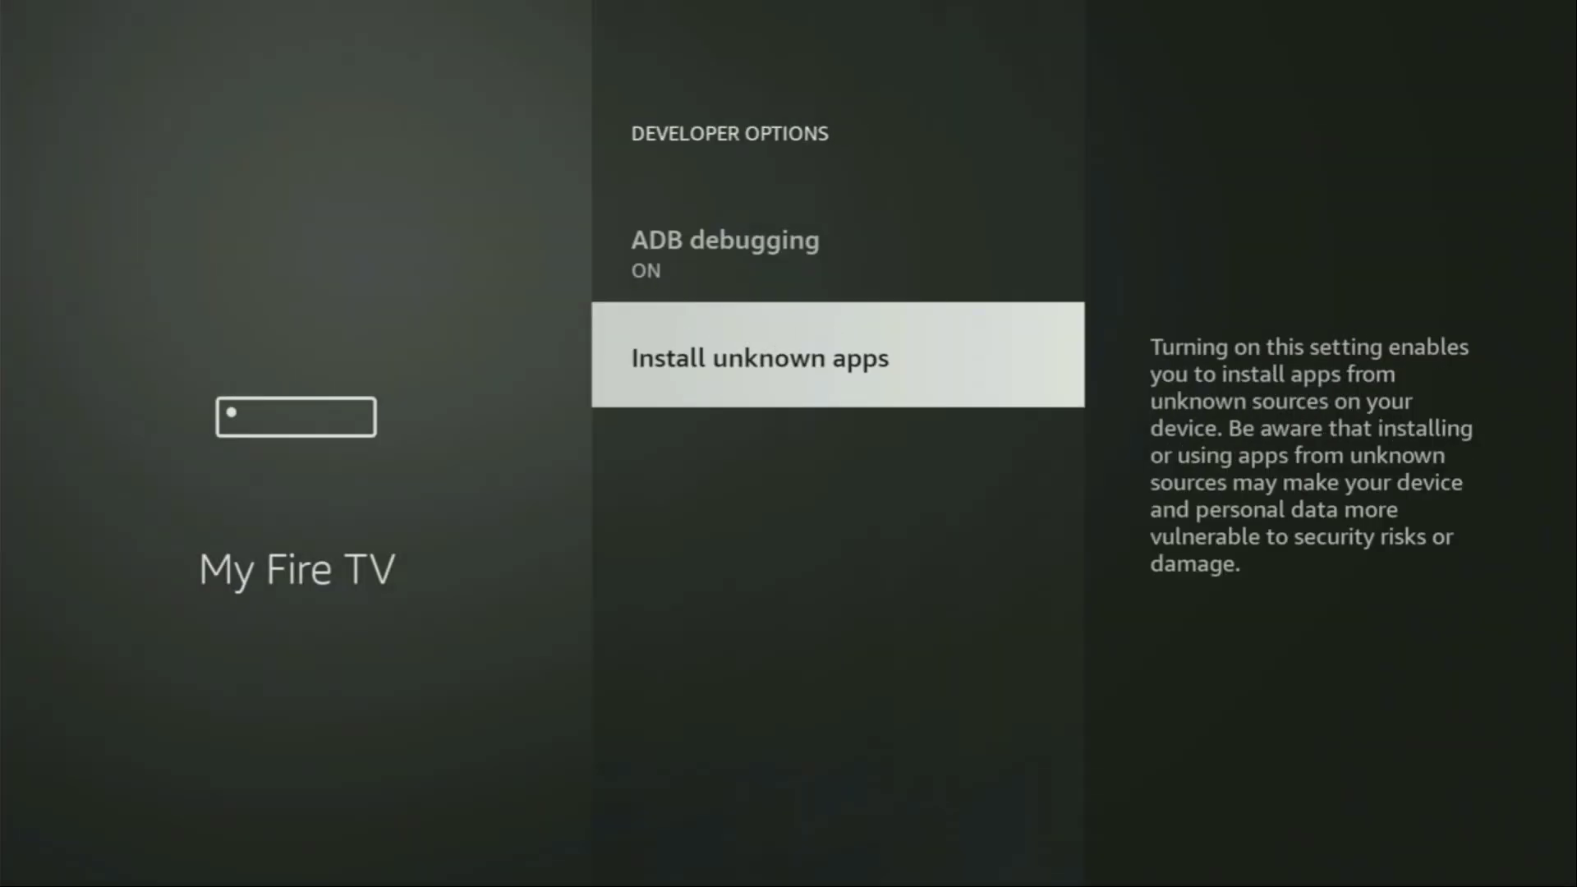
{"action": "key", "text": "Escape"}
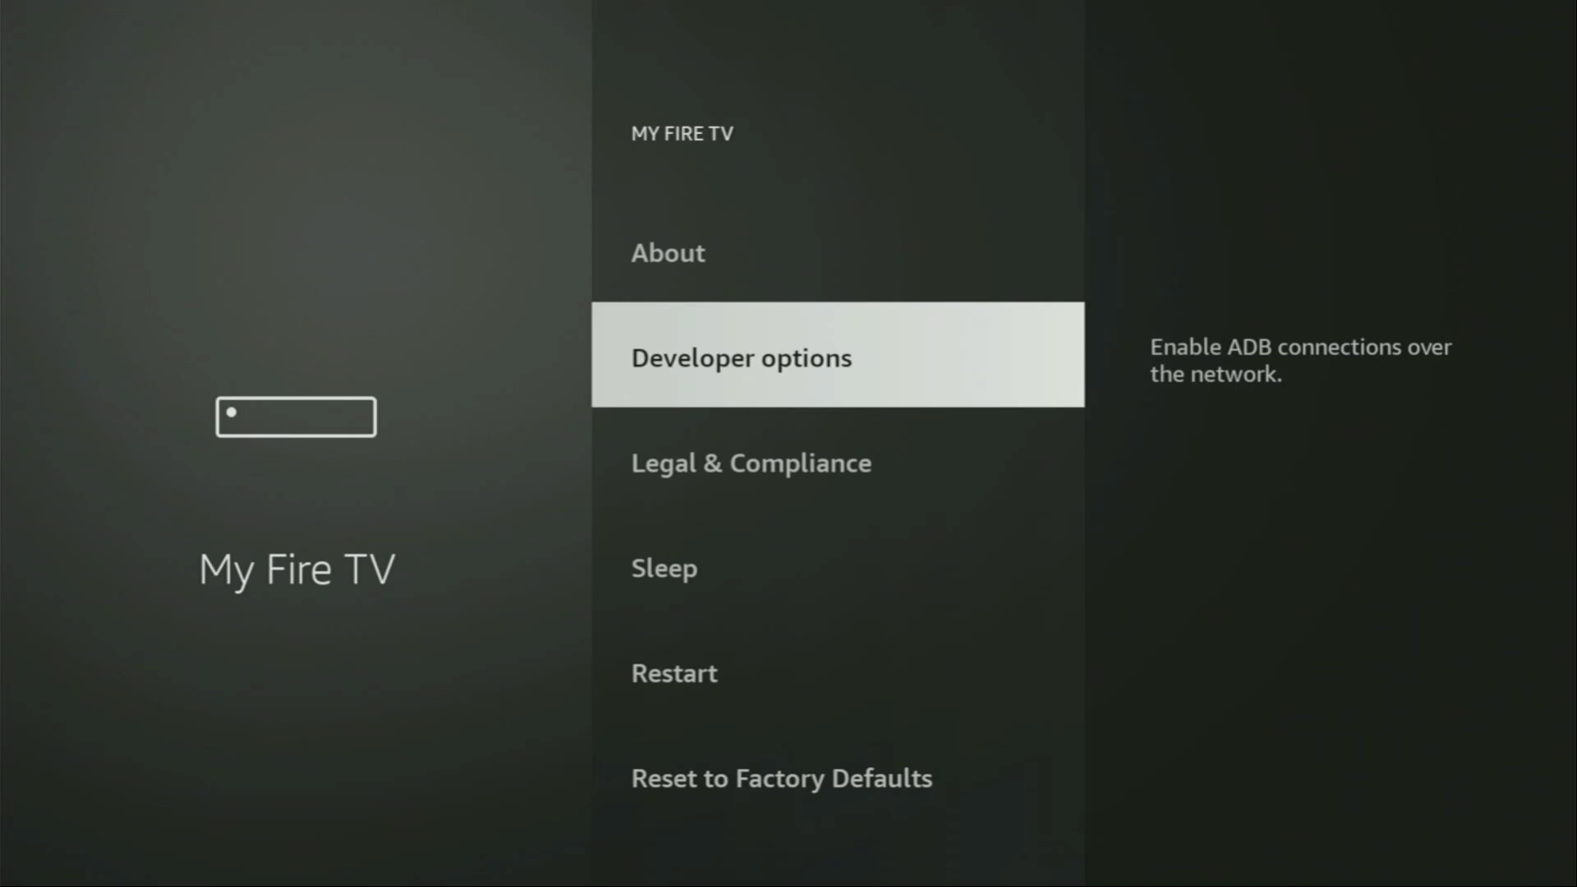
Step: Browse the My Fire TV list between Developer options, Sleep and About
{"action": "key", "text": "Up"}
{"action": "key", "text": "Down"}
{"action": "key", "text": "Down"}
{"action": "key", "text": "Down"}
{"action": "key", "text": "Down"}
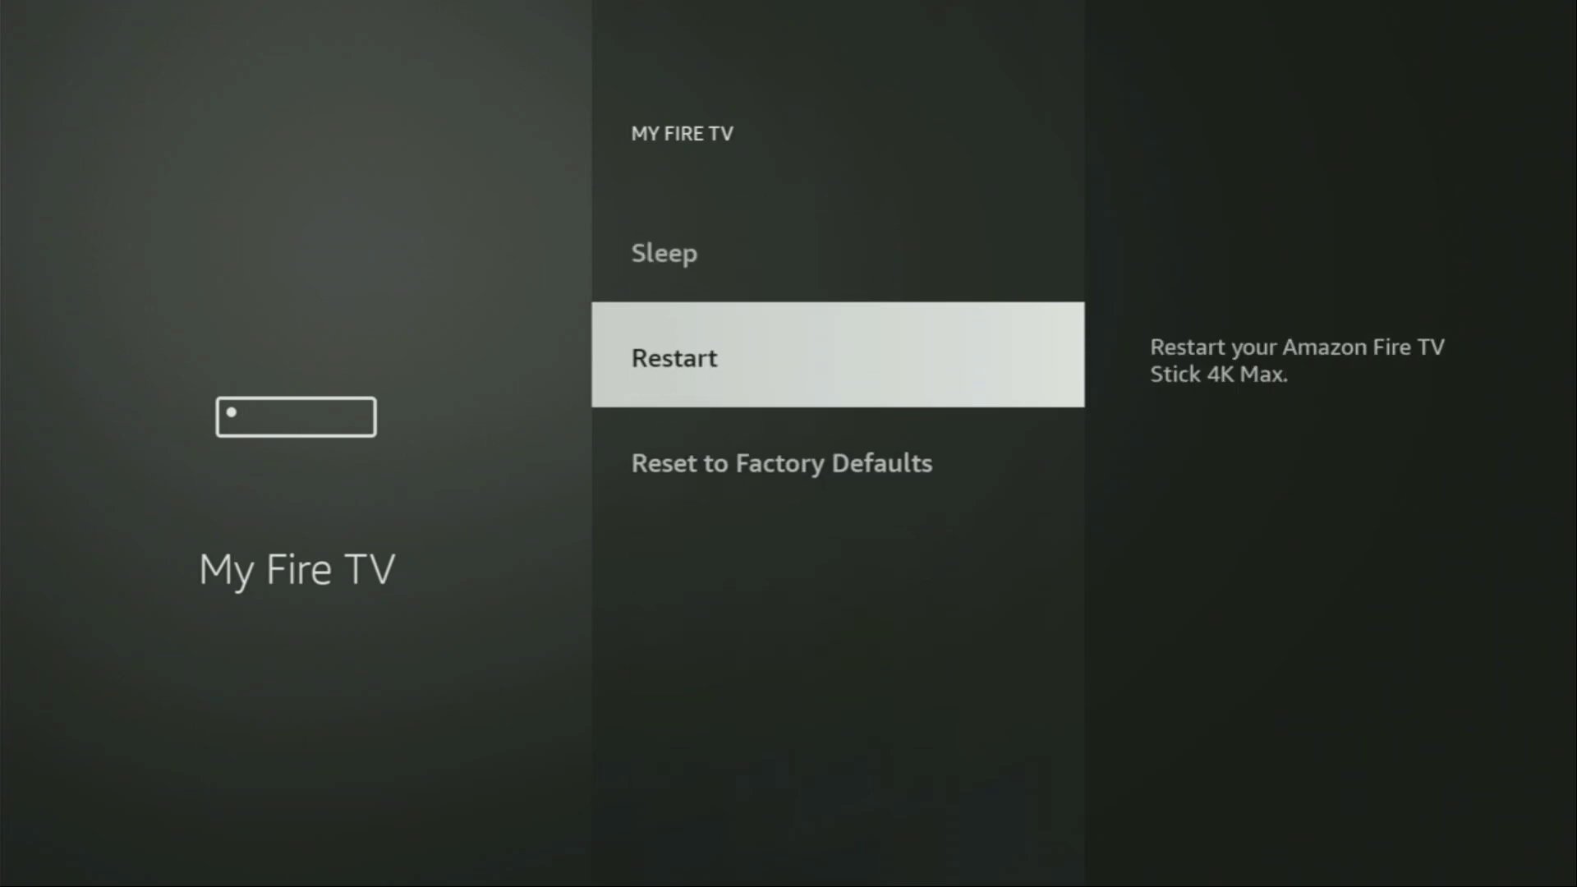
{"action": "key", "text": "Up"}
{"action": "key", "text": "Up"}
{"action": "key", "text": "Up"}
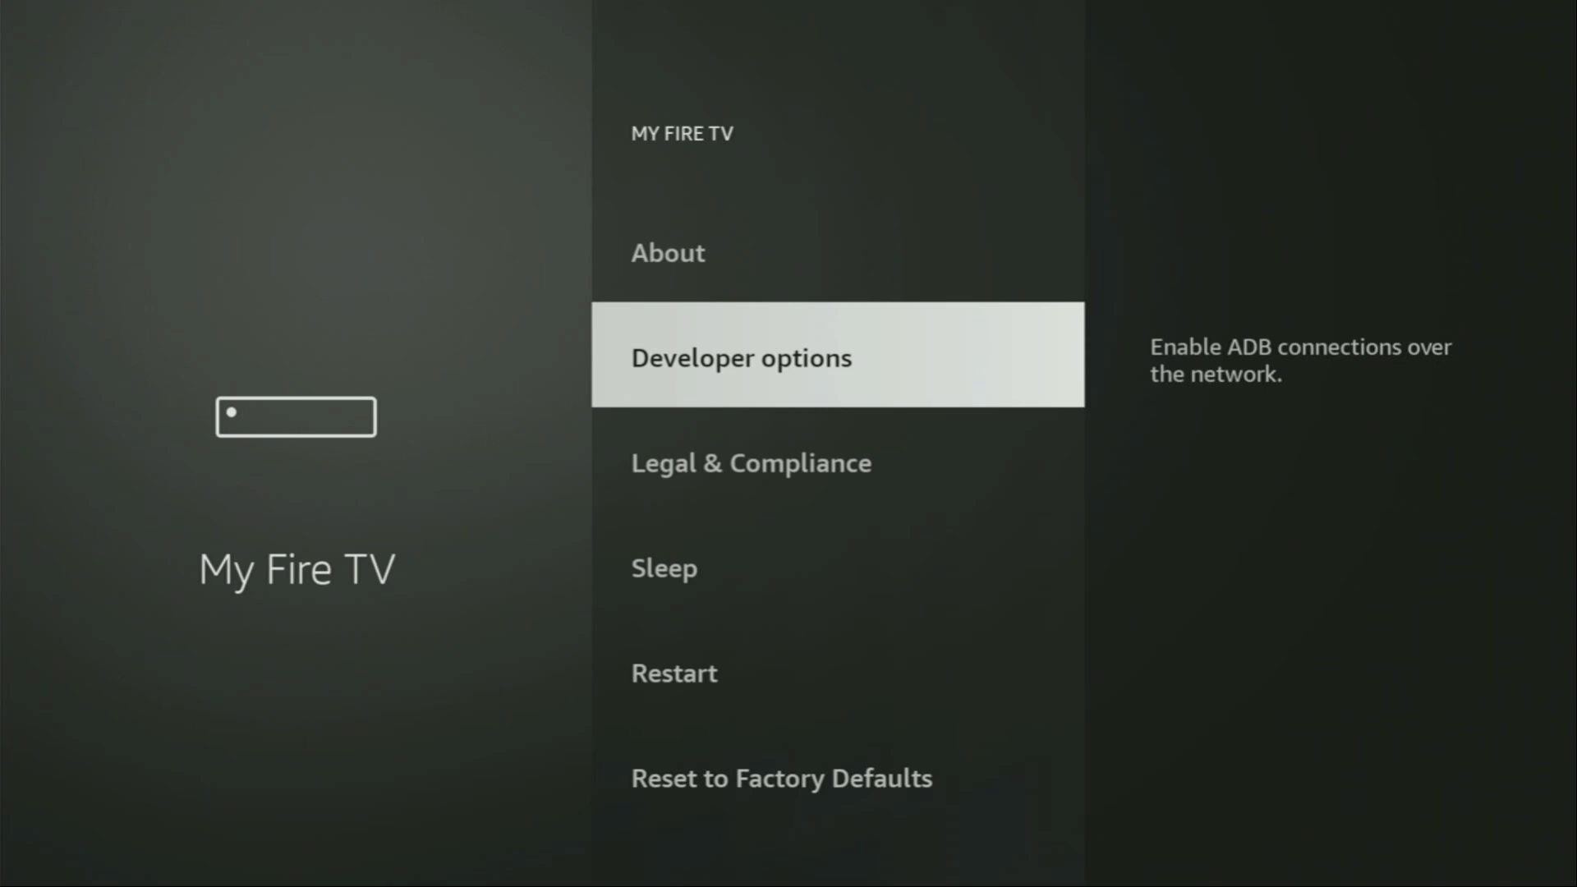
{"action": "key", "text": "Up"}
{"action": "key", "text": "Down"}
{"action": "key", "text": "Down"}
{"action": "key", "text": "Down"}
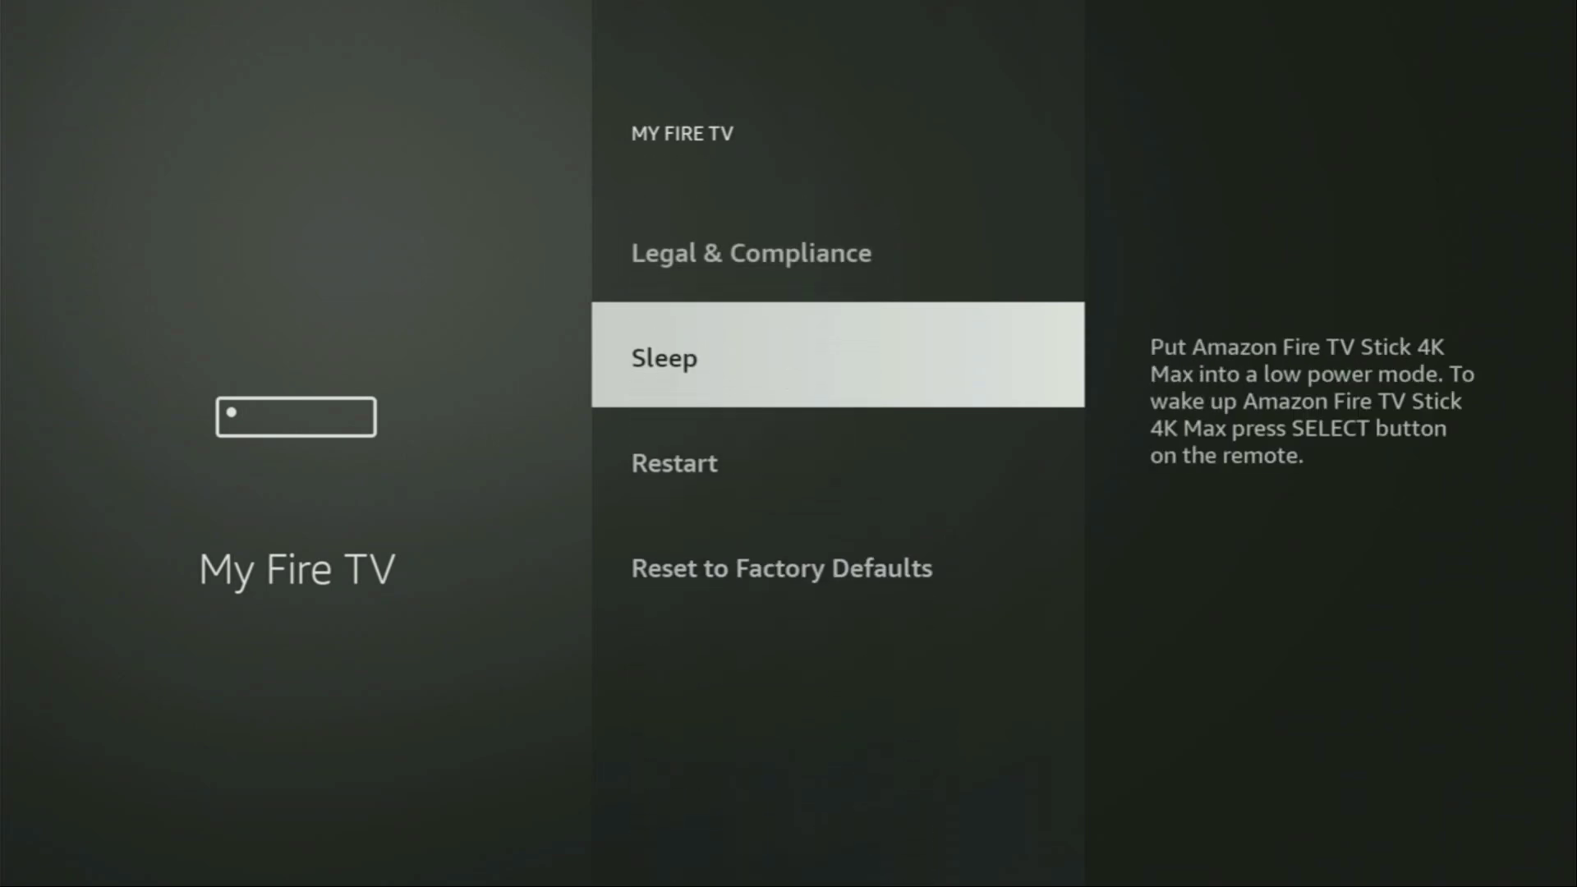
{"action": "key", "text": "Down"}
{"action": "key", "text": "Down"}
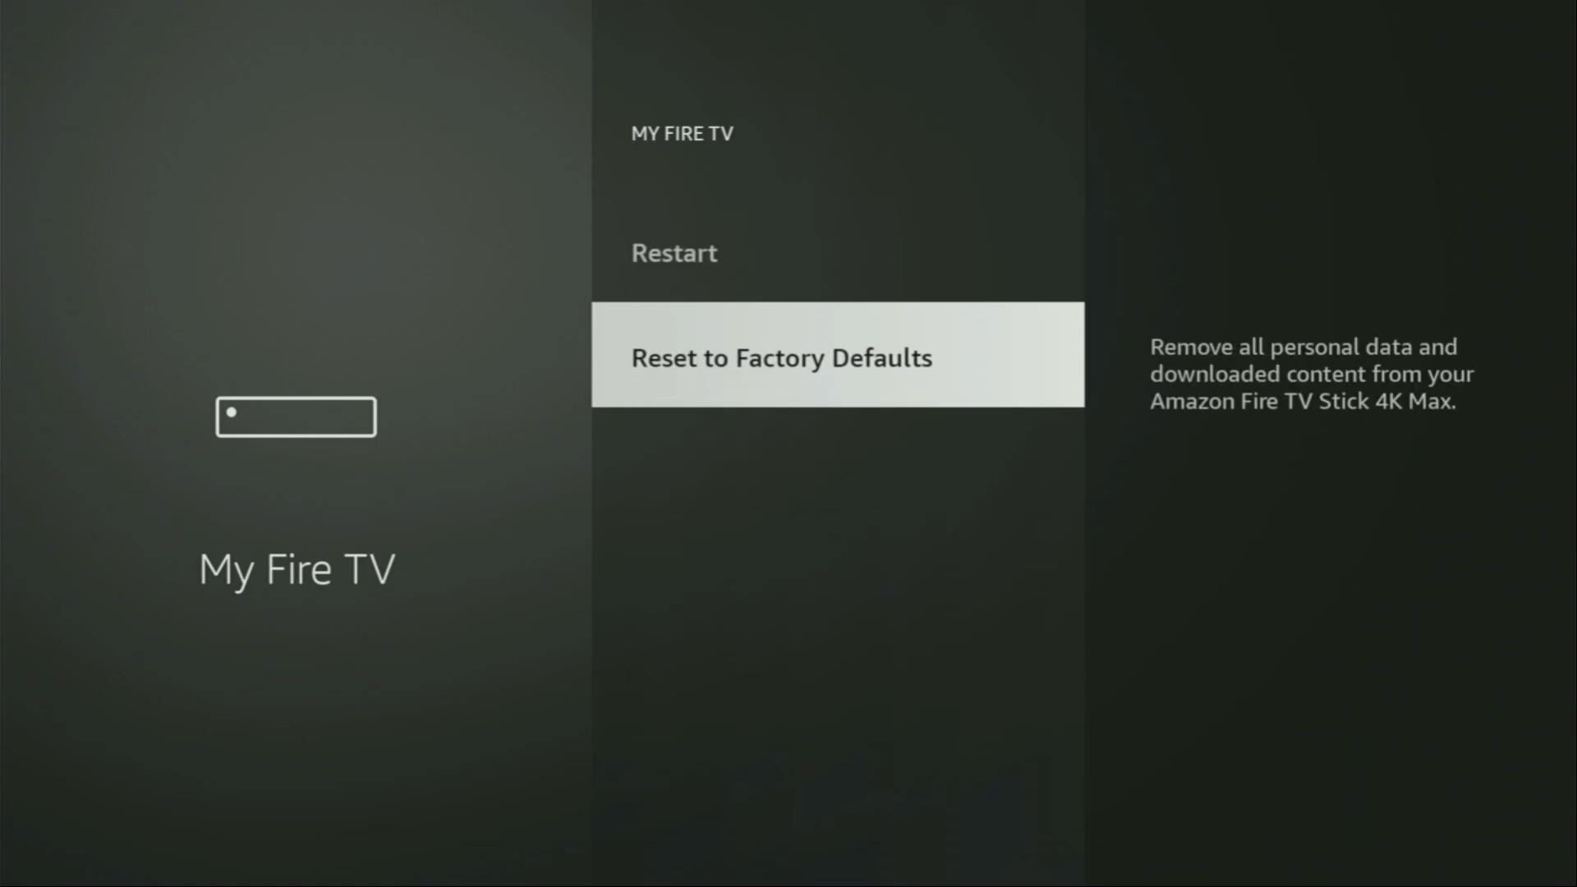
{"action": "key", "text": "Up"}
{"action": "key", "text": "Up"}
{"action": "key", "text": "Up"}
{"action": "key", "text": "Up"}
{"action": "key", "text": "Up"}
{"action": "key", "text": "Return"}
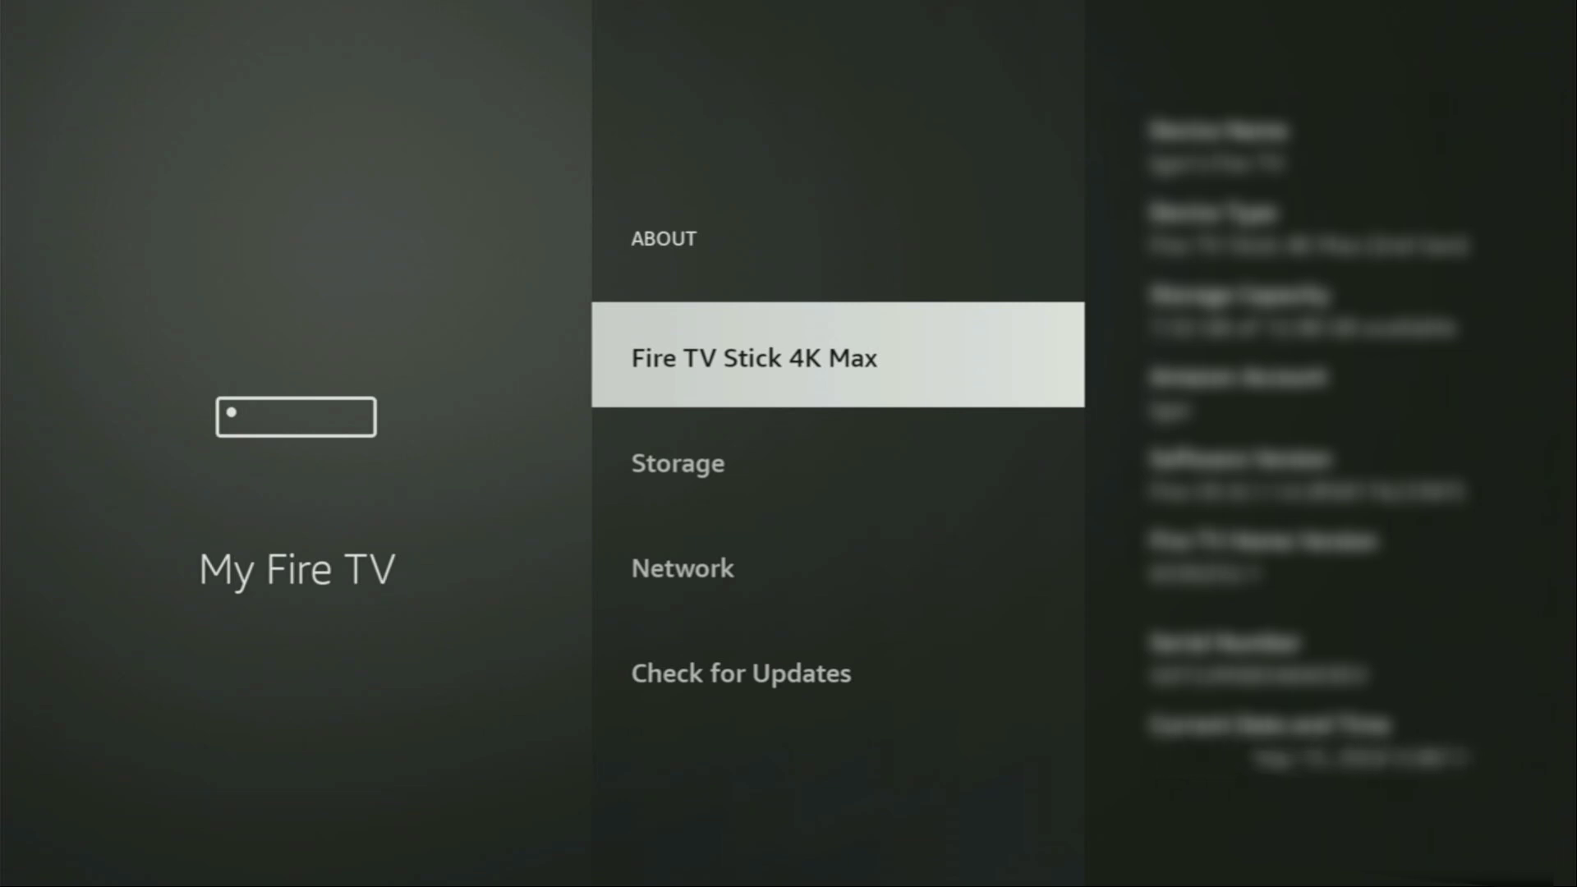
{"action": "key", "text": "Return"}
{"action": "key", "text": "Return"}
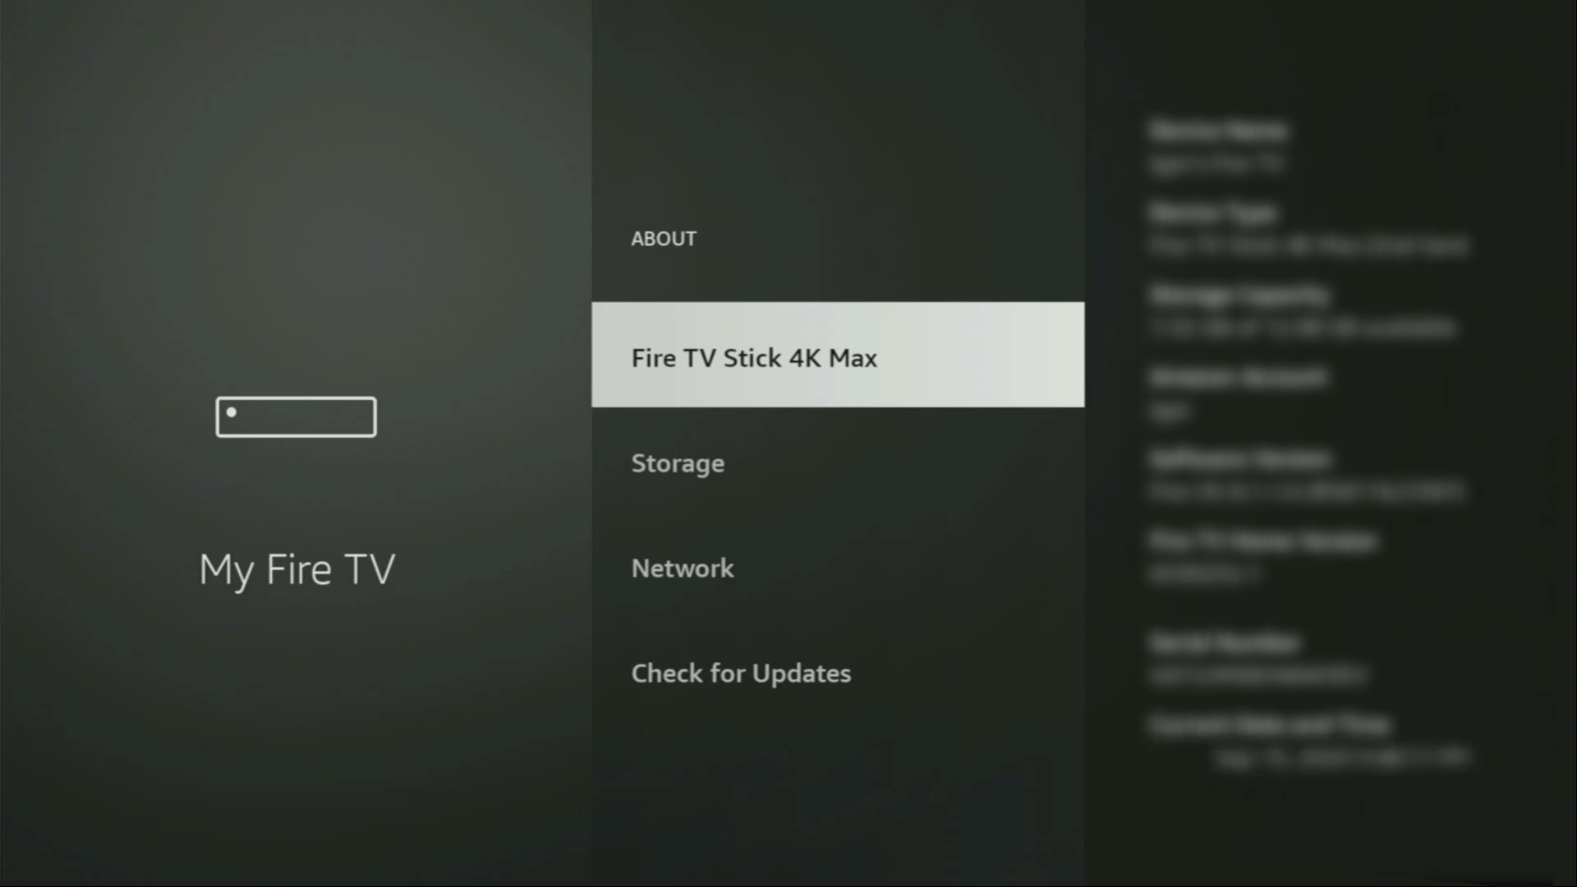
{"action": "key", "text": "Escape"}
{"action": "key", "text": "Down"}
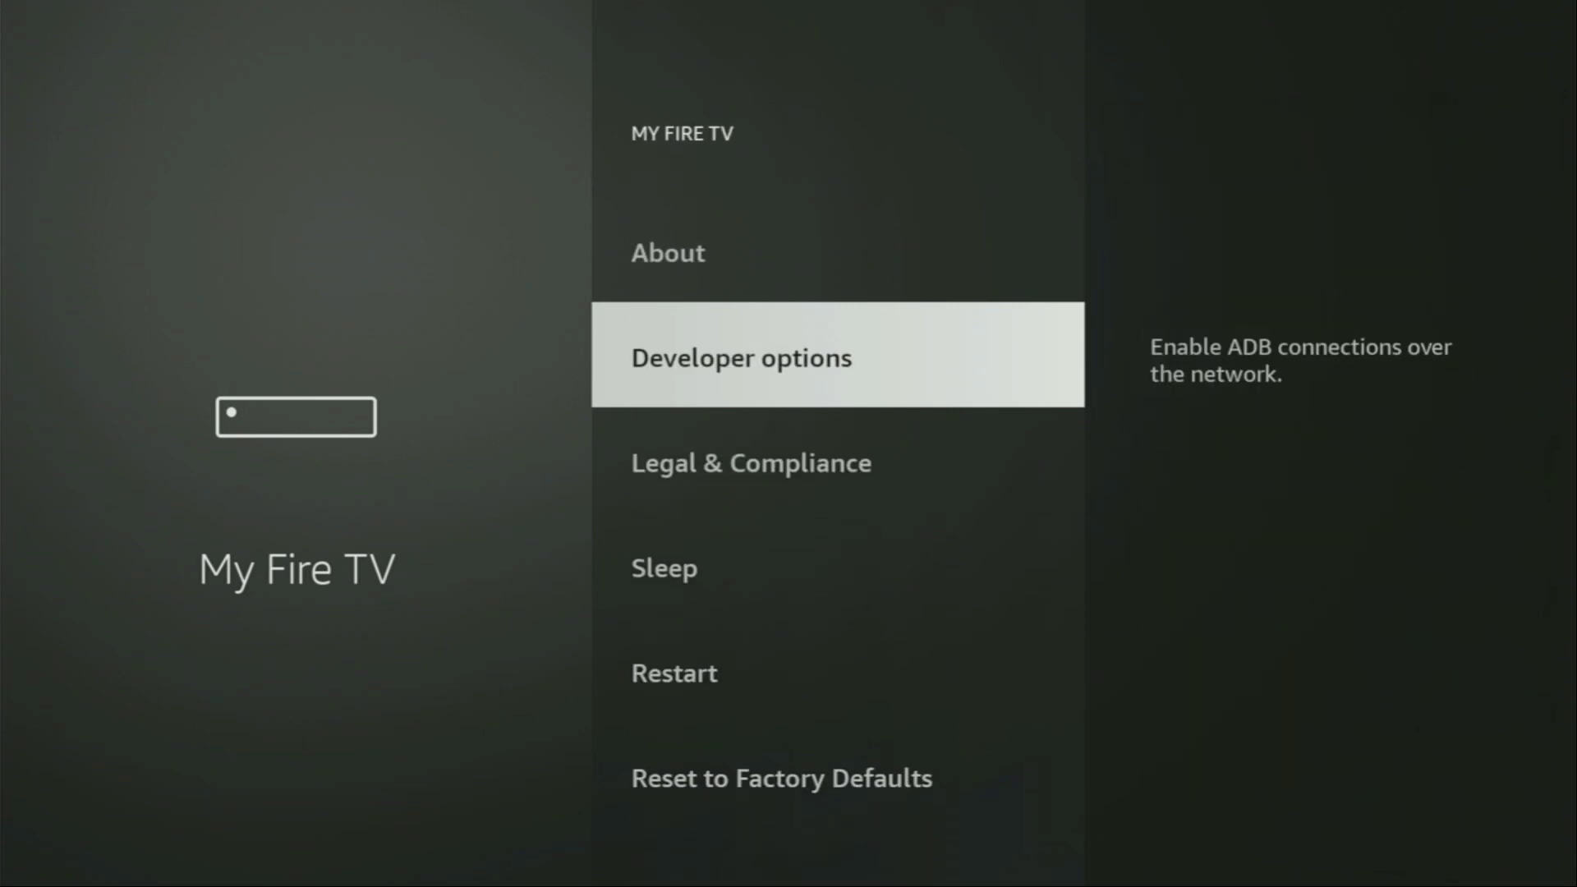
Step: Toggle ADB debugging off and back on, then open Install unknown apps
{"action": "key", "text": "Return"}
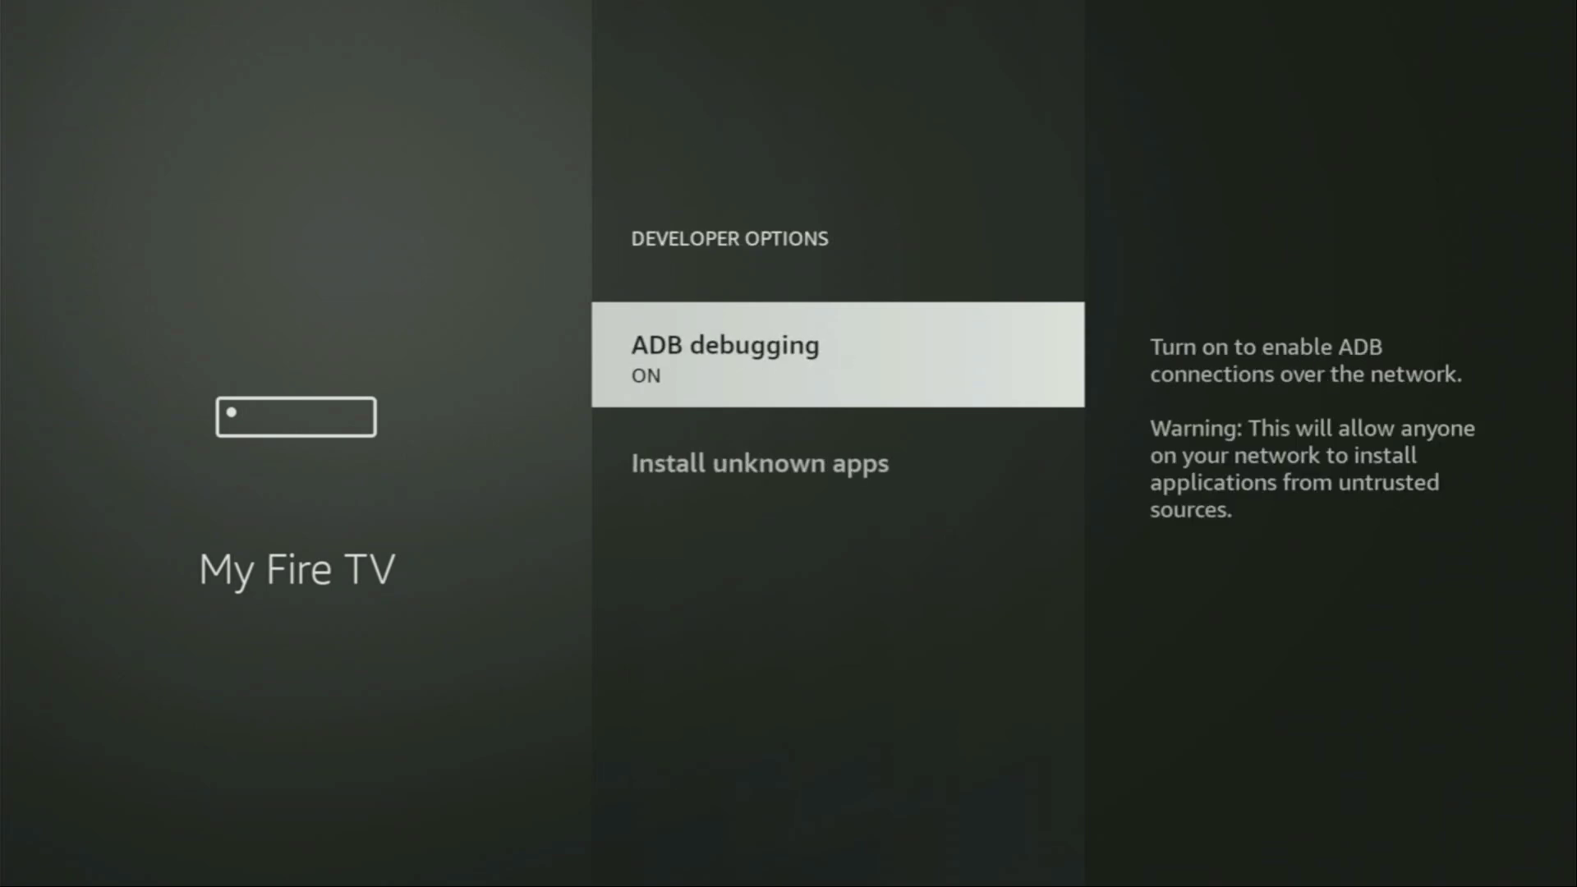
{"action": "key", "text": "Return"}
{"action": "key", "text": "Return"}
{"action": "key", "text": "Down"}
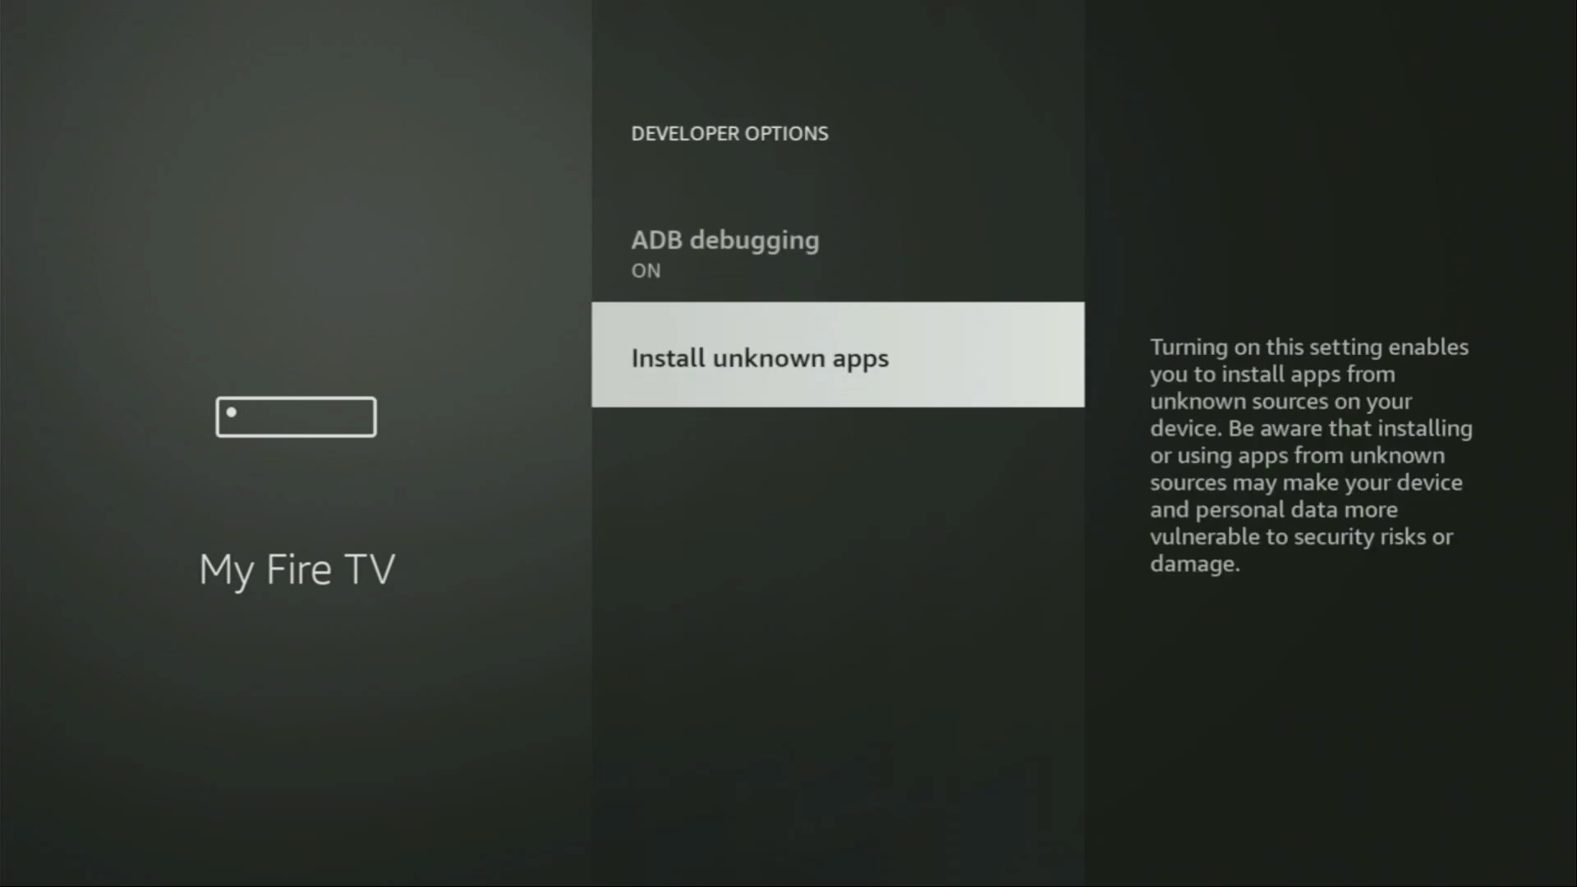
{"action": "key", "text": "Return"}
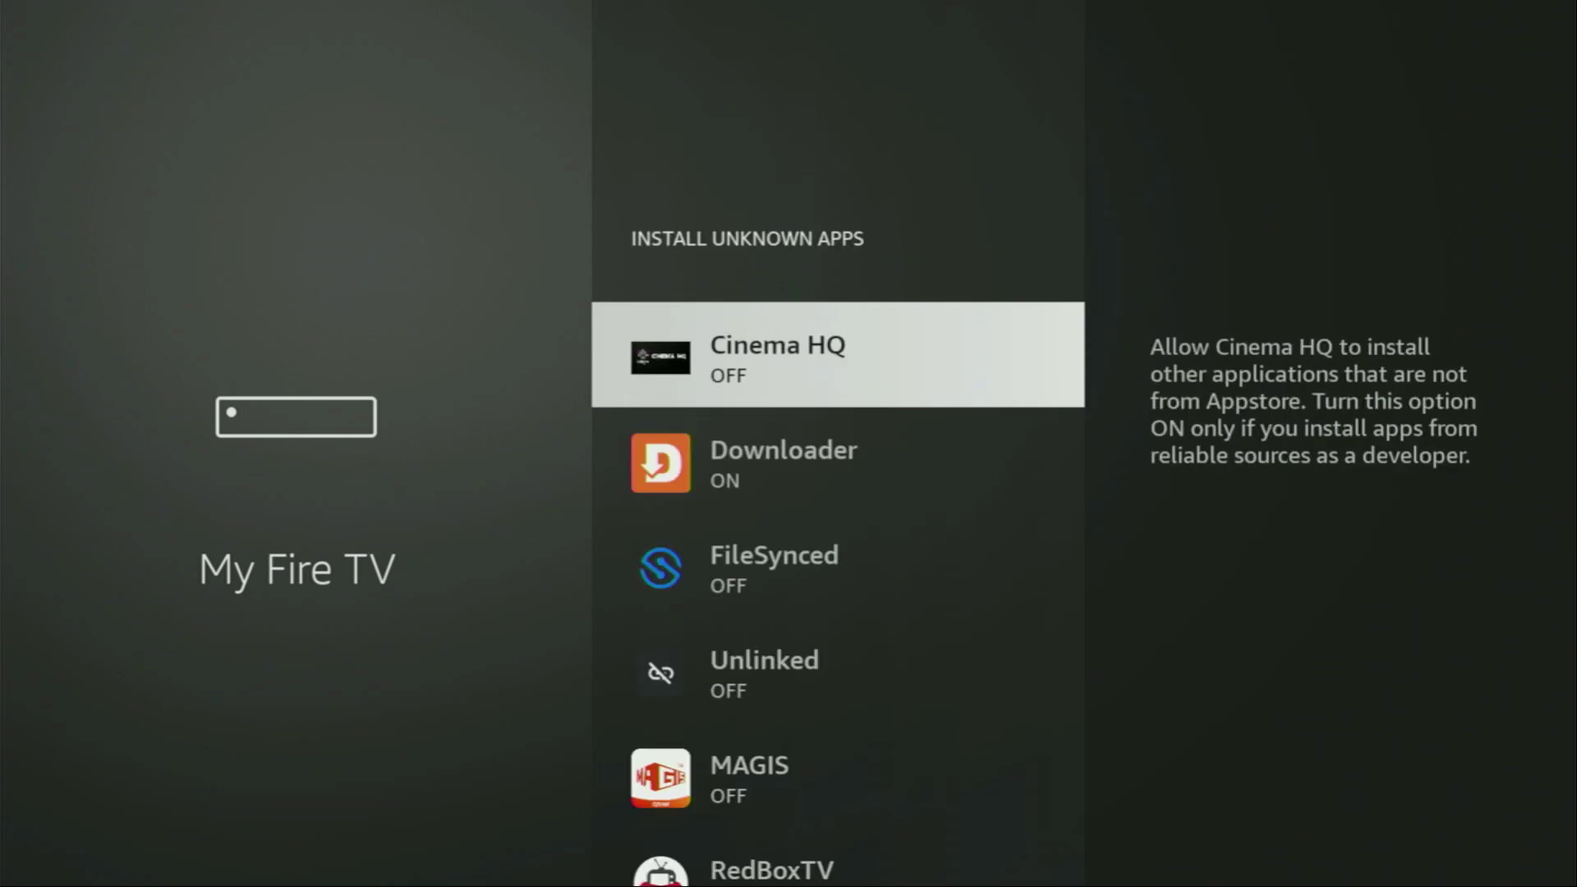
{"action": "key", "text": "Down"}
Step: Switch Downloader on and browse the list past RedBoxTV, MegaBox HD, AppLinked and MAGIS
{"action": "key", "text": "Return"}
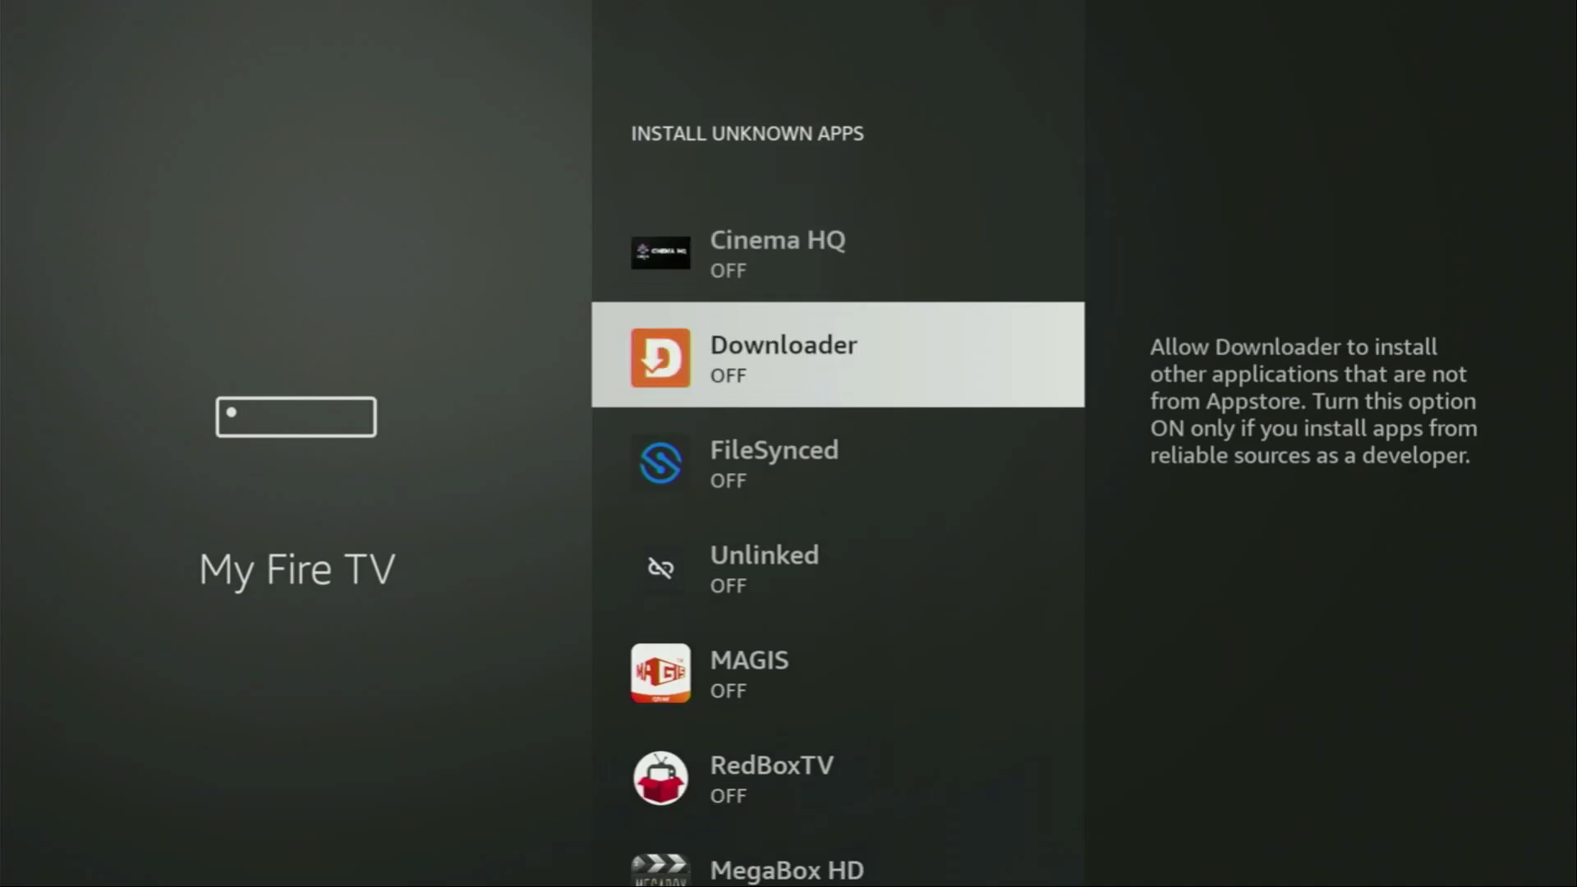
{"action": "key", "text": "Return"}
{"action": "key", "text": "Down"}
{"action": "key", "text": "Down"}
{"action": "key", "text": "Down"}
{"action": "key", "text": "Down"}
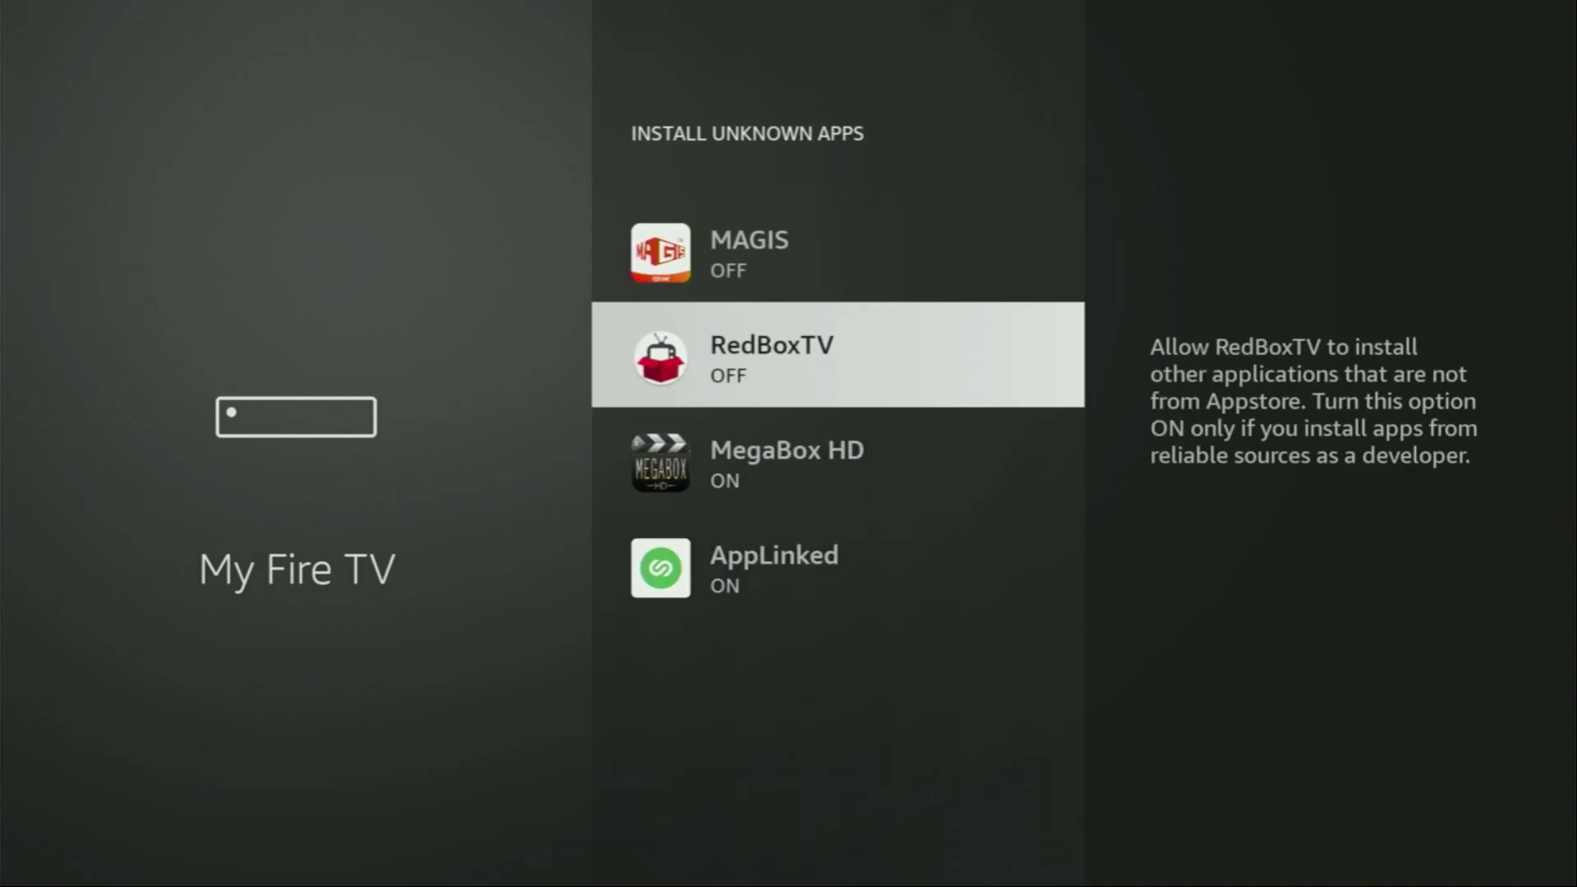
{"action": "key", "text": "Down"}
{"action": "key", "text": "Down"}
{"action": "key", "text": "Up"}
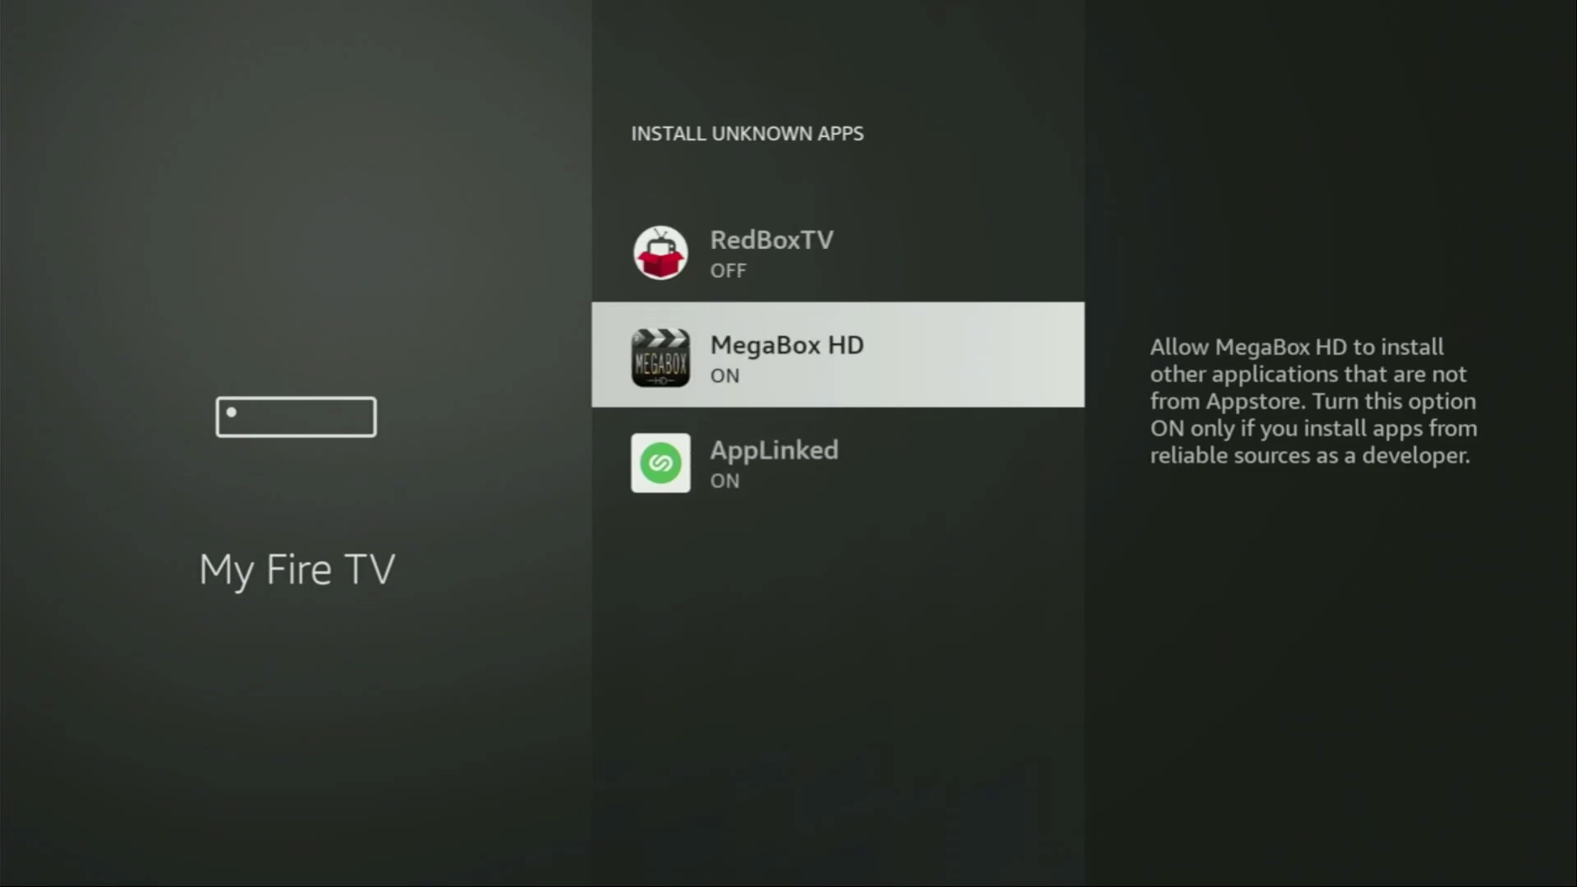
{"action": "key", "text": "Up"}
{"action": "key", "text": "Up"}
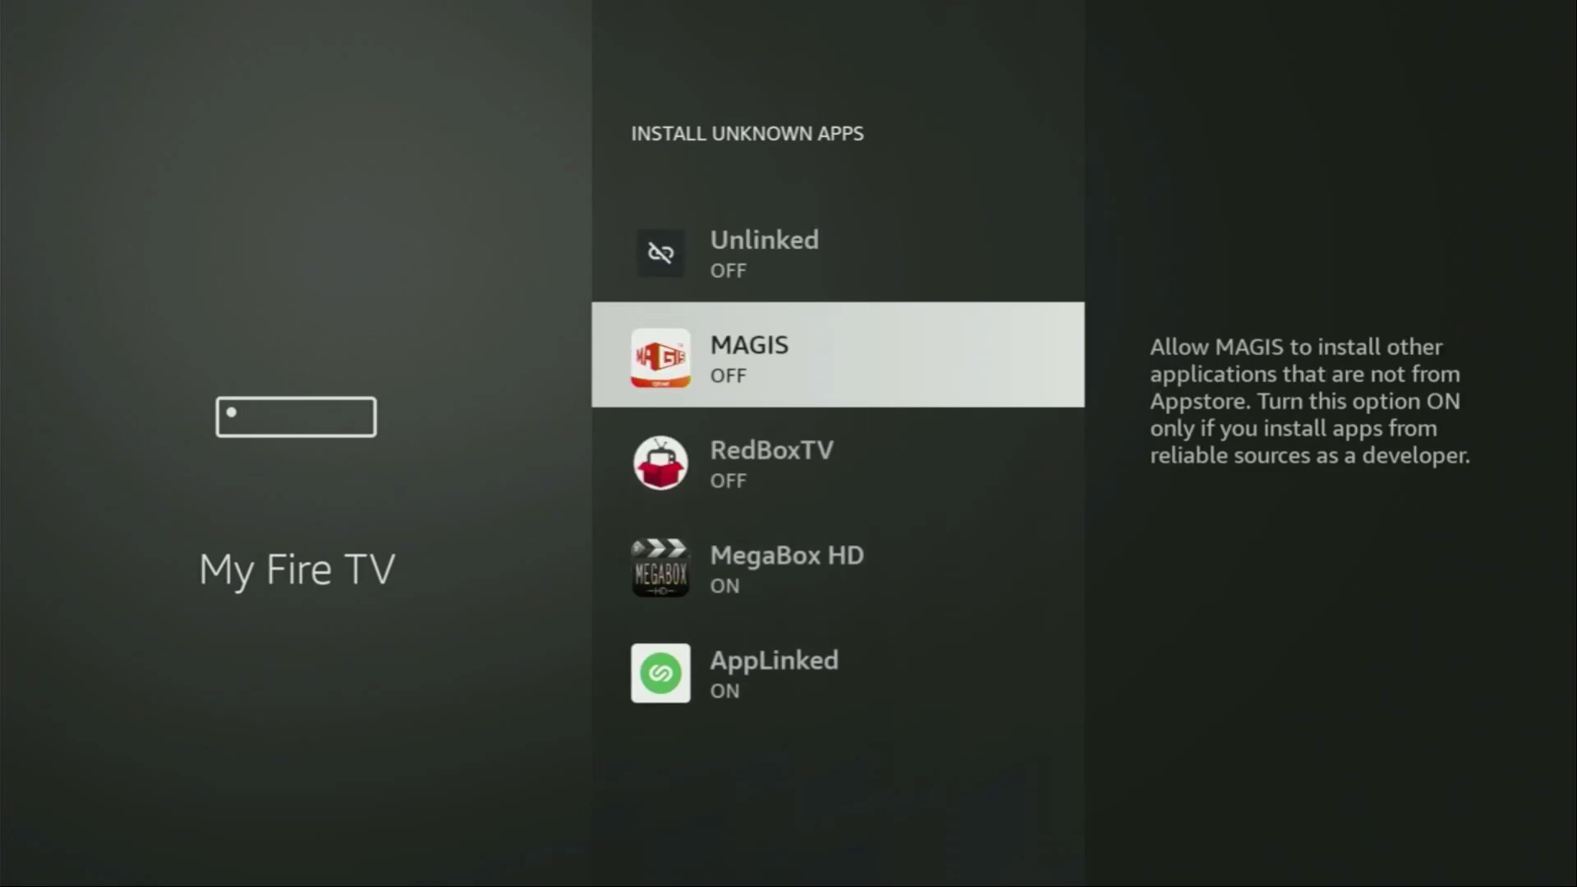
{"action": "key", "text": "Up"}
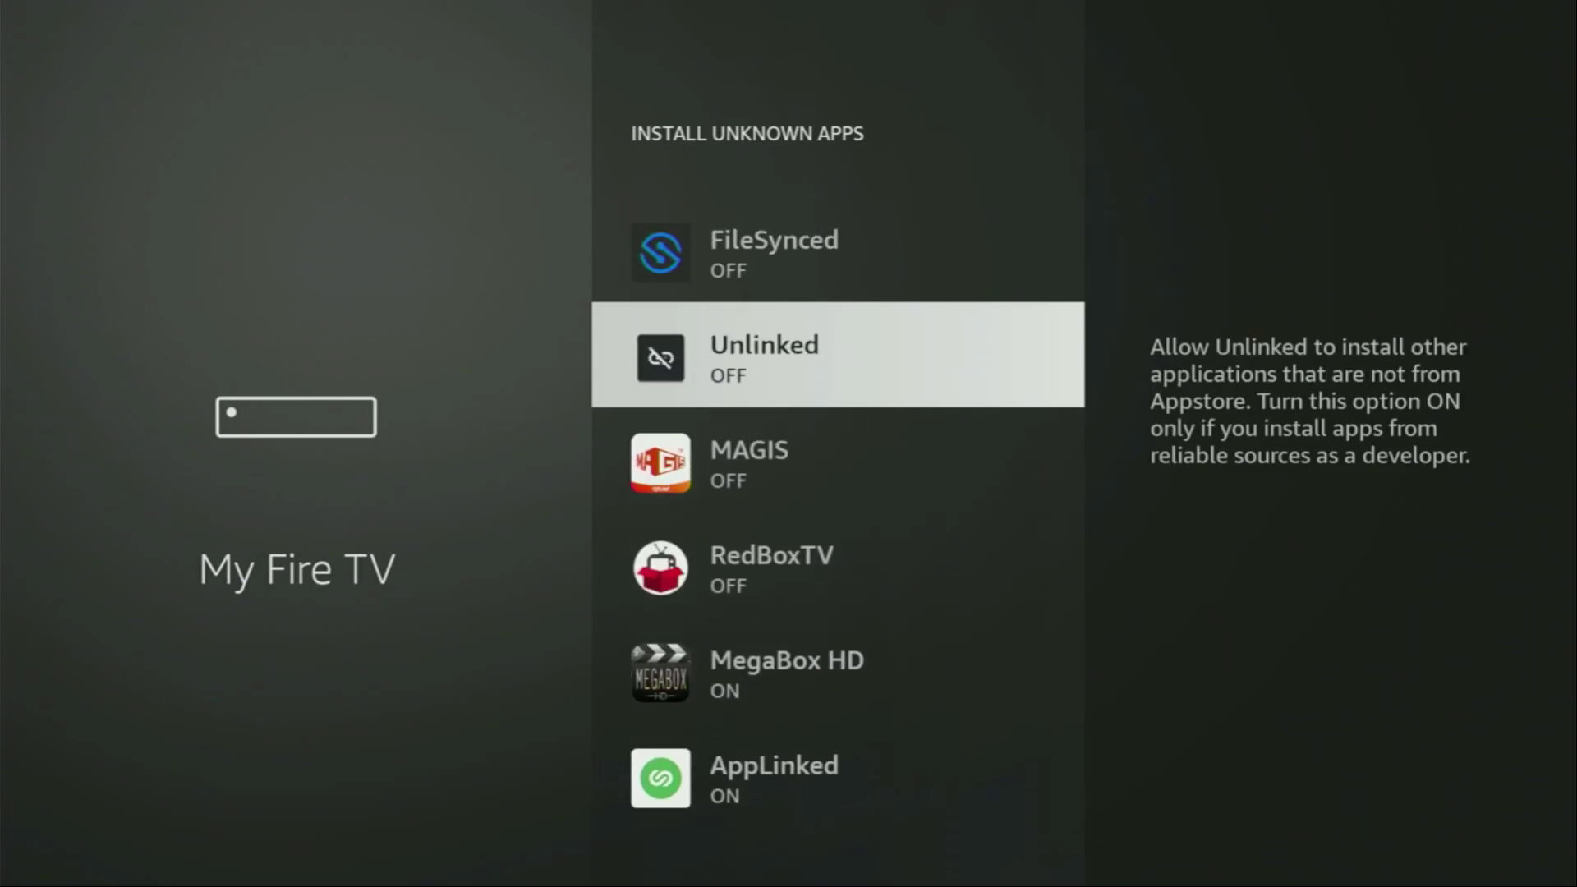
{"action": "key", "text": "Up"}
{"action": "key", "text": "Up"}
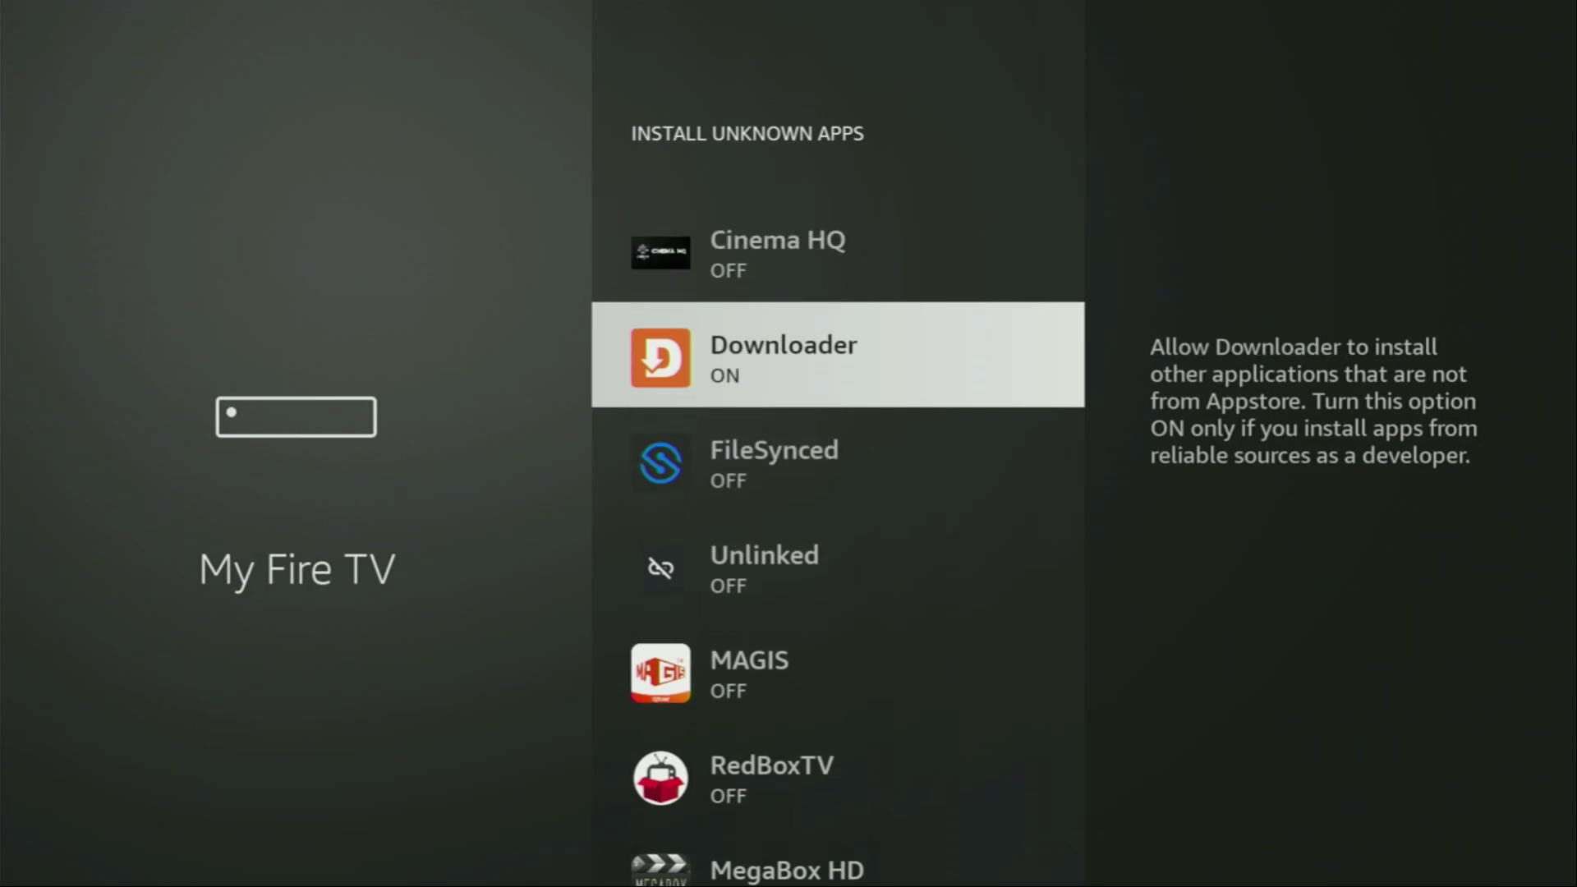
{"action": "key", "text": "Down"}
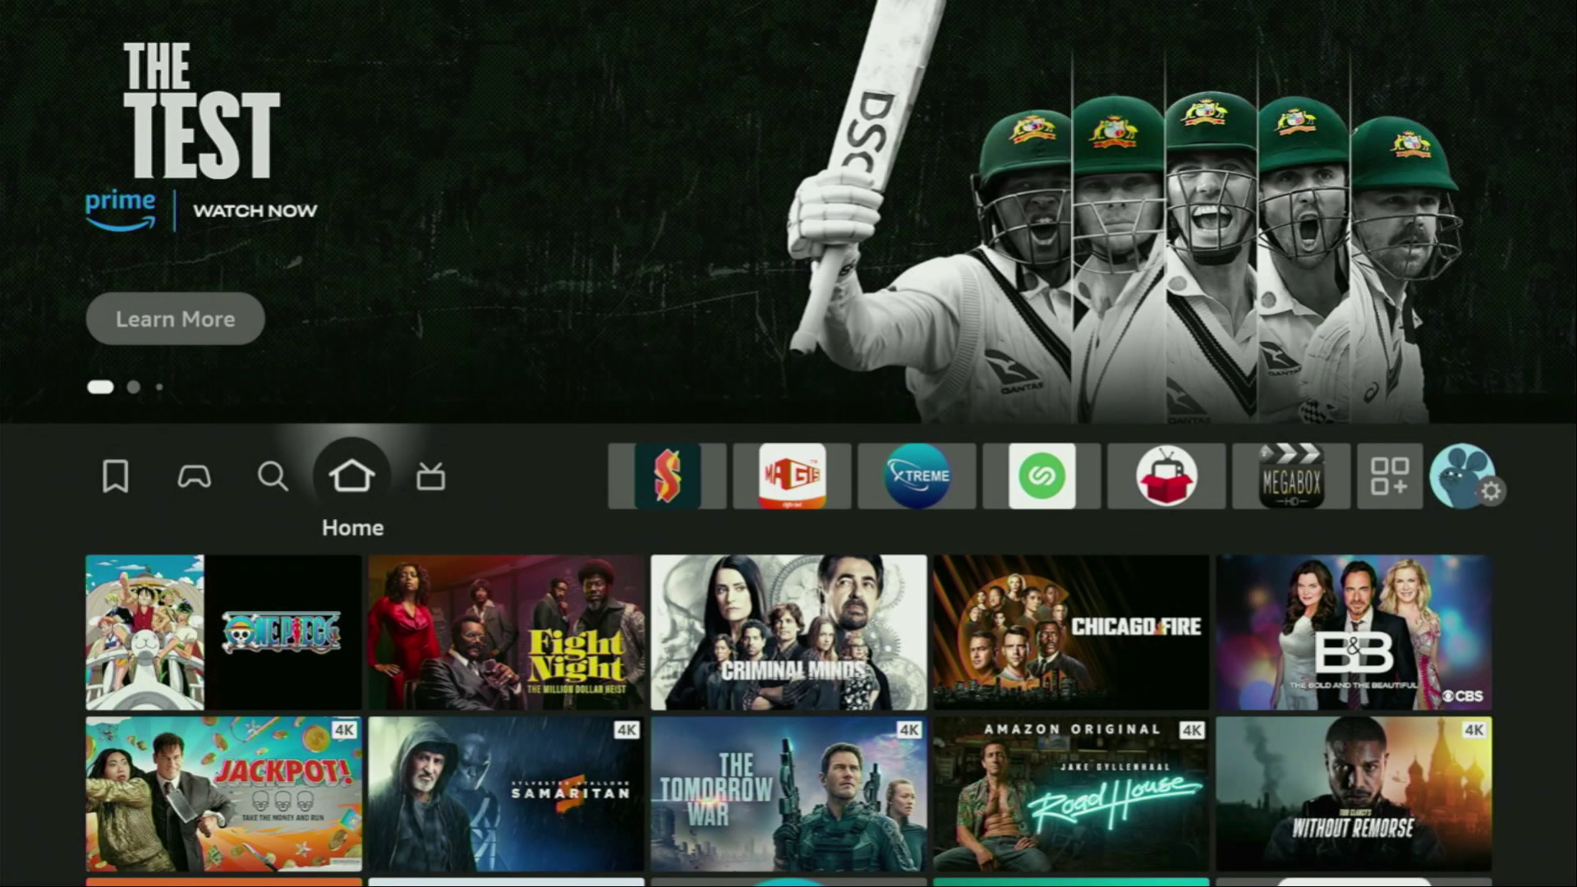
Step: Launch NordVPN from Your Apps & Channels
{"action": "key", "text": "Right"}
{"action": "key", "text": "Right"}
{"action": "key", "text": "Right"}
{"action": "key", "text": "Right"}
{"action": "key", "text": "Right"}
{"action": "key", "text": "Right"}
{"action": "key", "text": "Right"}
{"action": "key", "text": "Right"}
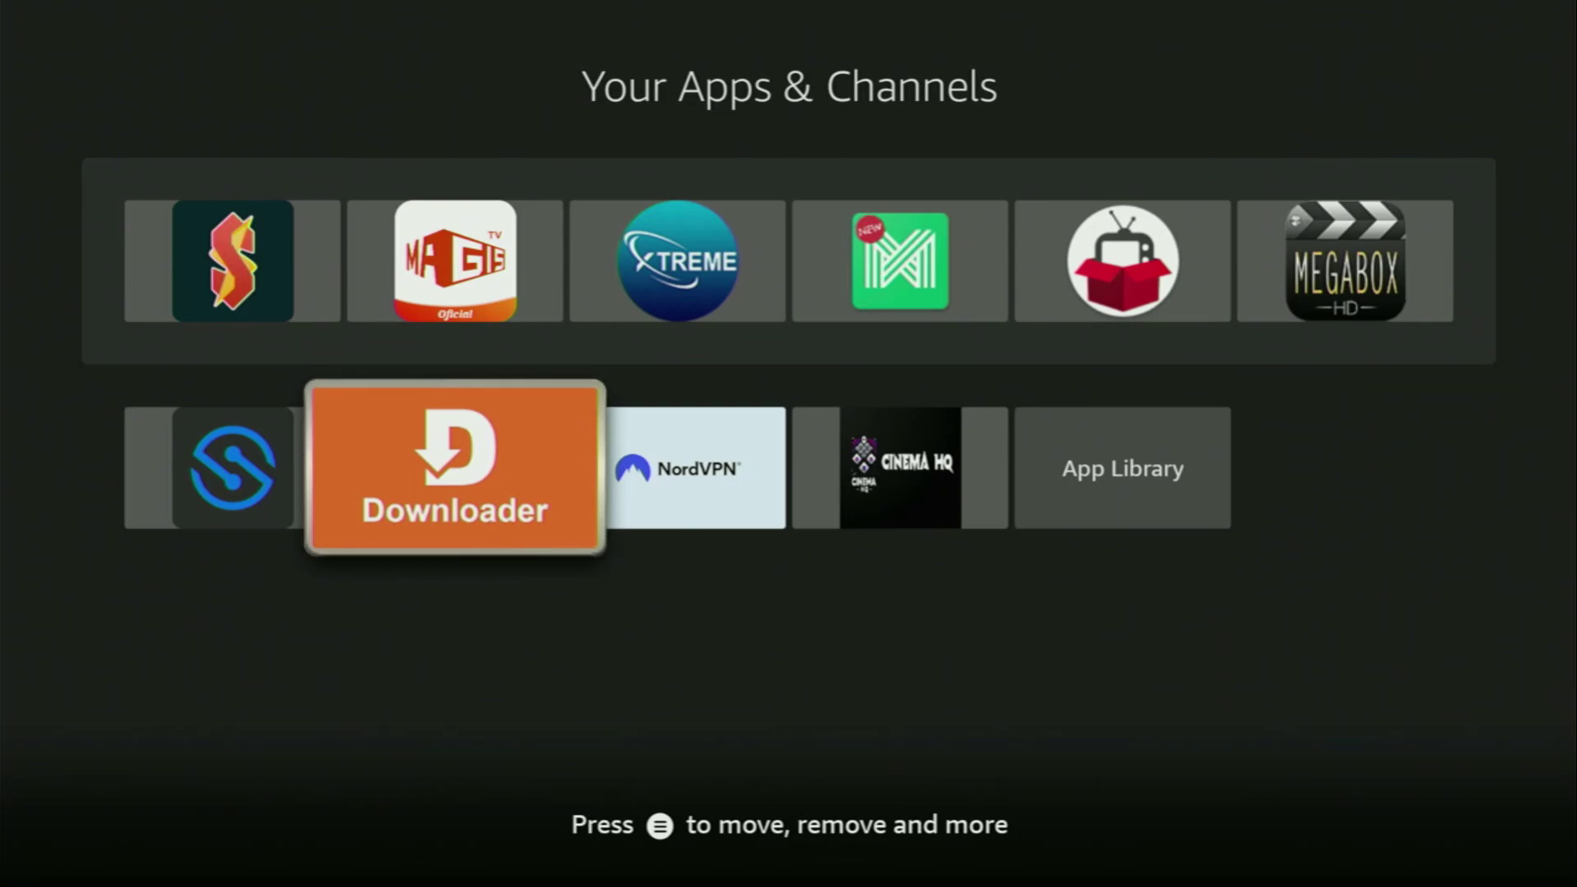
{"action": "key", "text": "Right"}
{"action": "key", "text": "Return"}
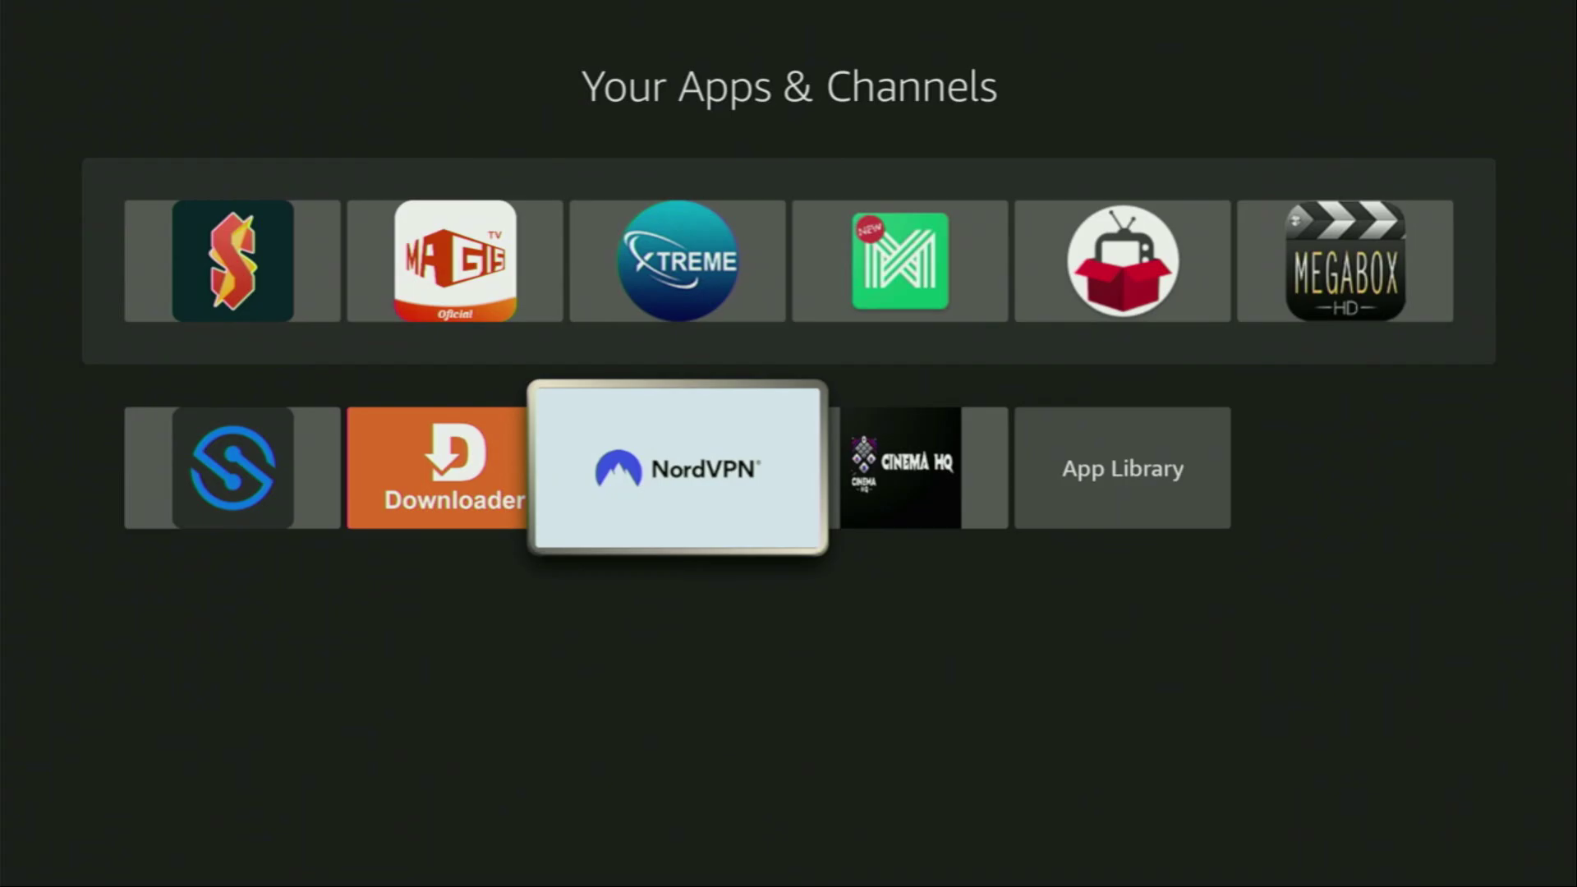
Step: Browse the NordVPN countries from Belize through Cambodia and Denmark to the Popular countries row
{"action": "key", "text": "Right"}
{"action": "key", "text": "Right"}
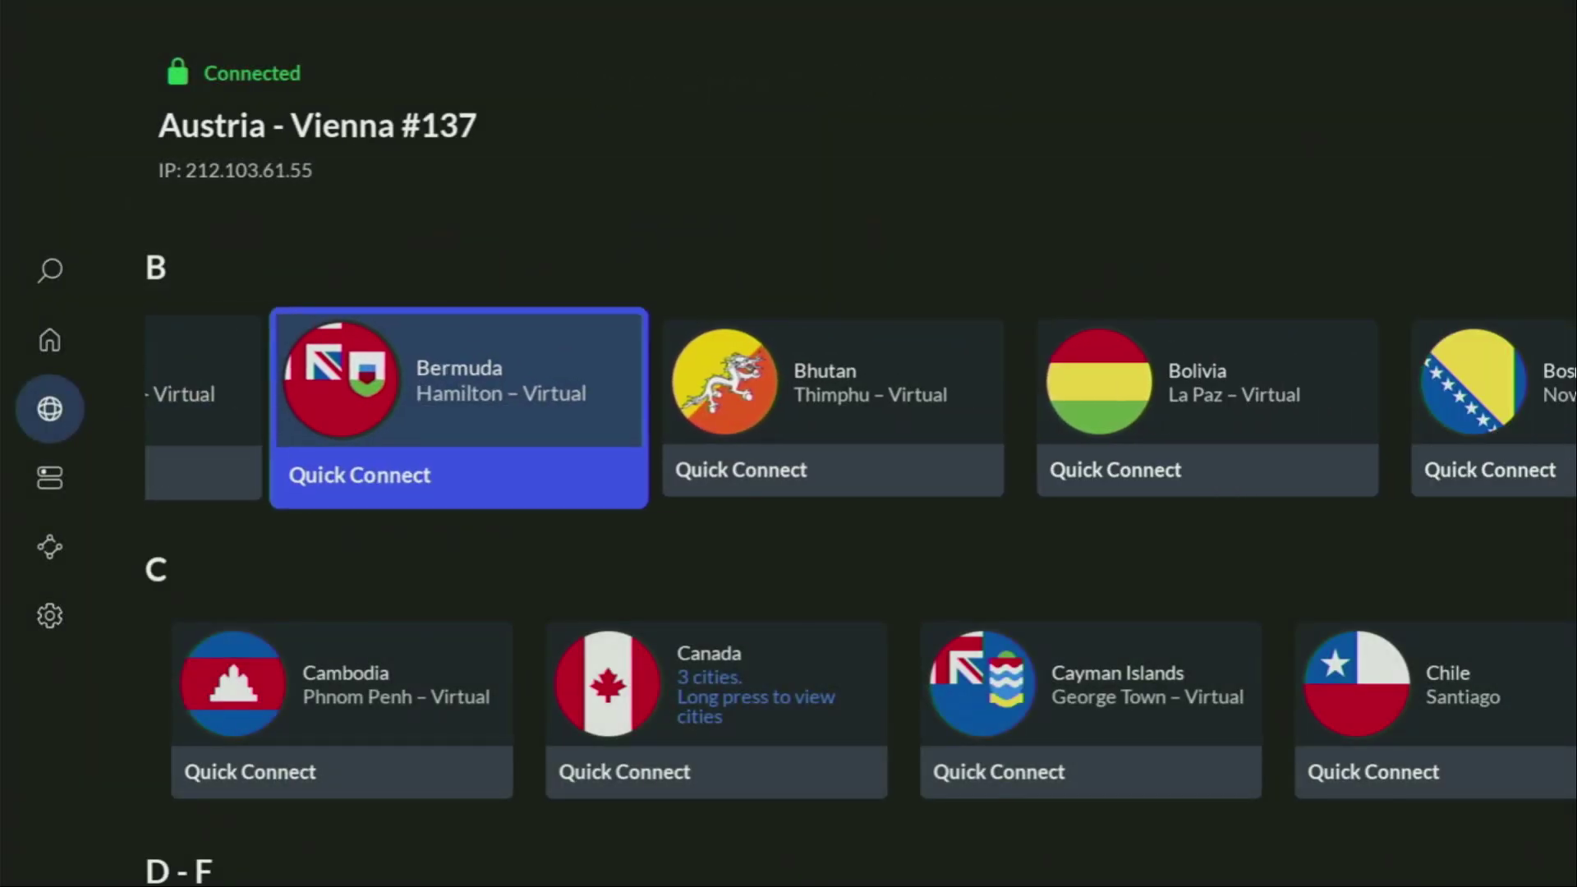
{"action": "key", "text": "Right"}
{"action": "key", "text": "Right"}
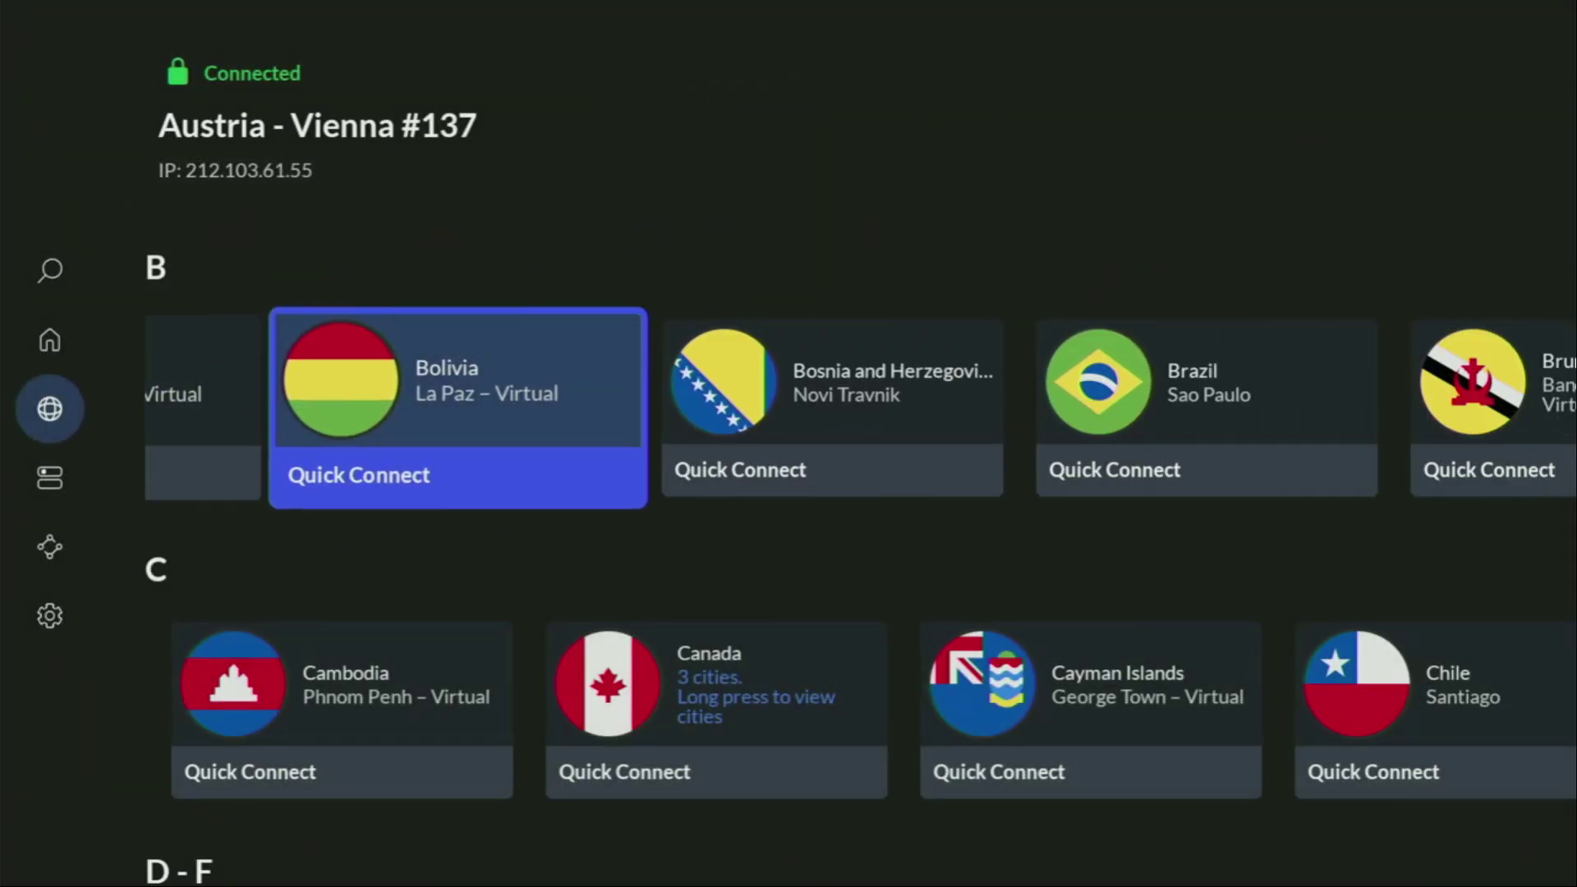
{"action": "key", "text": "Right"}
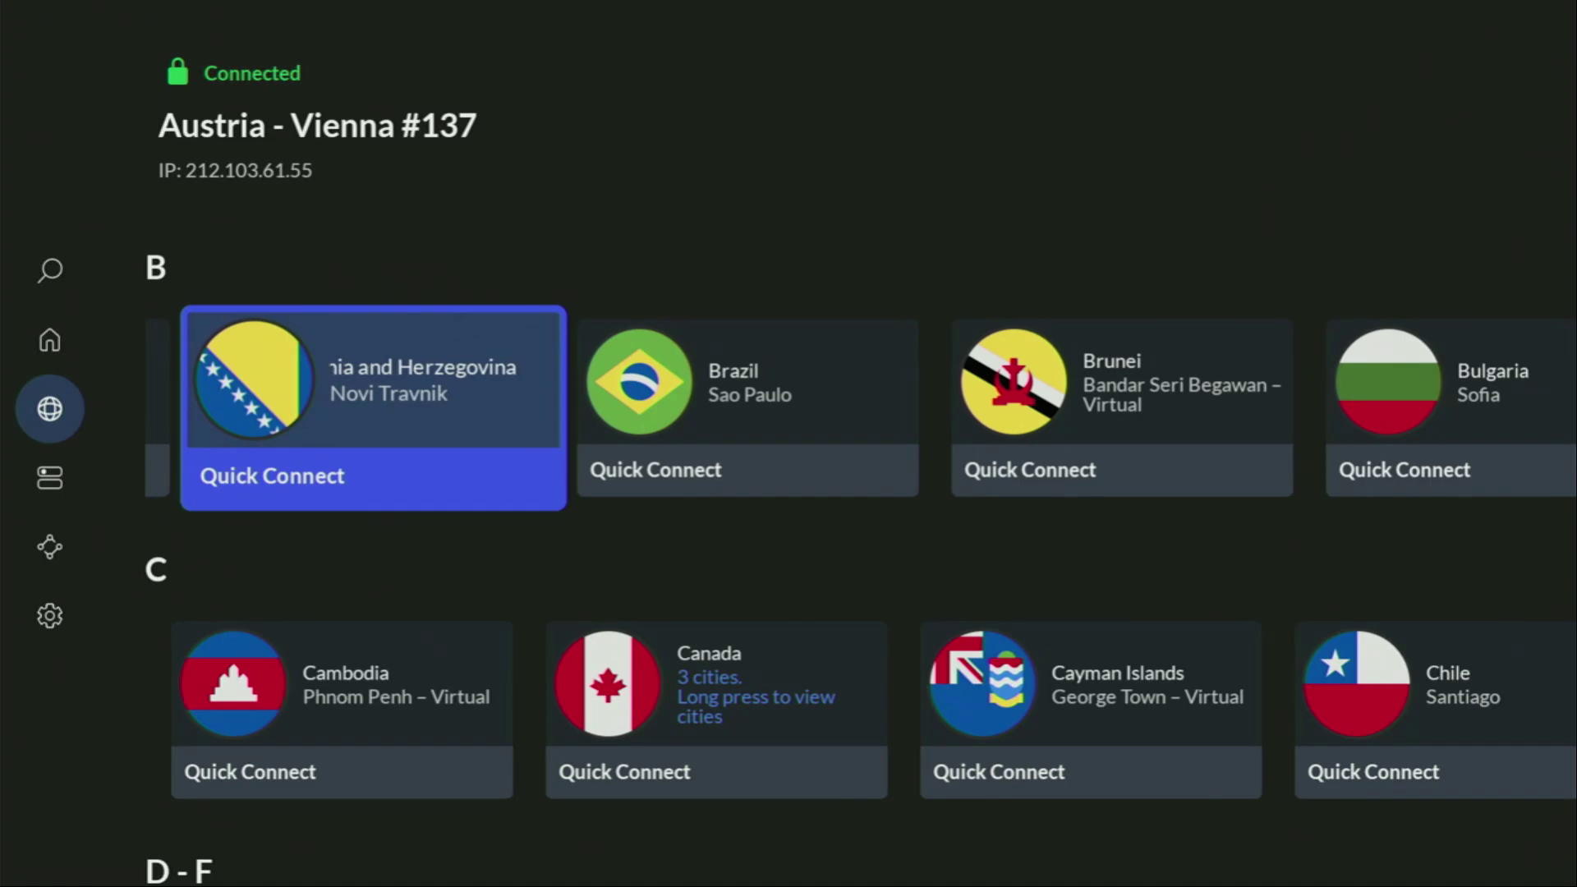
{"action": "key", "text": "Down"}
{"action": "key", "text": "Down"}
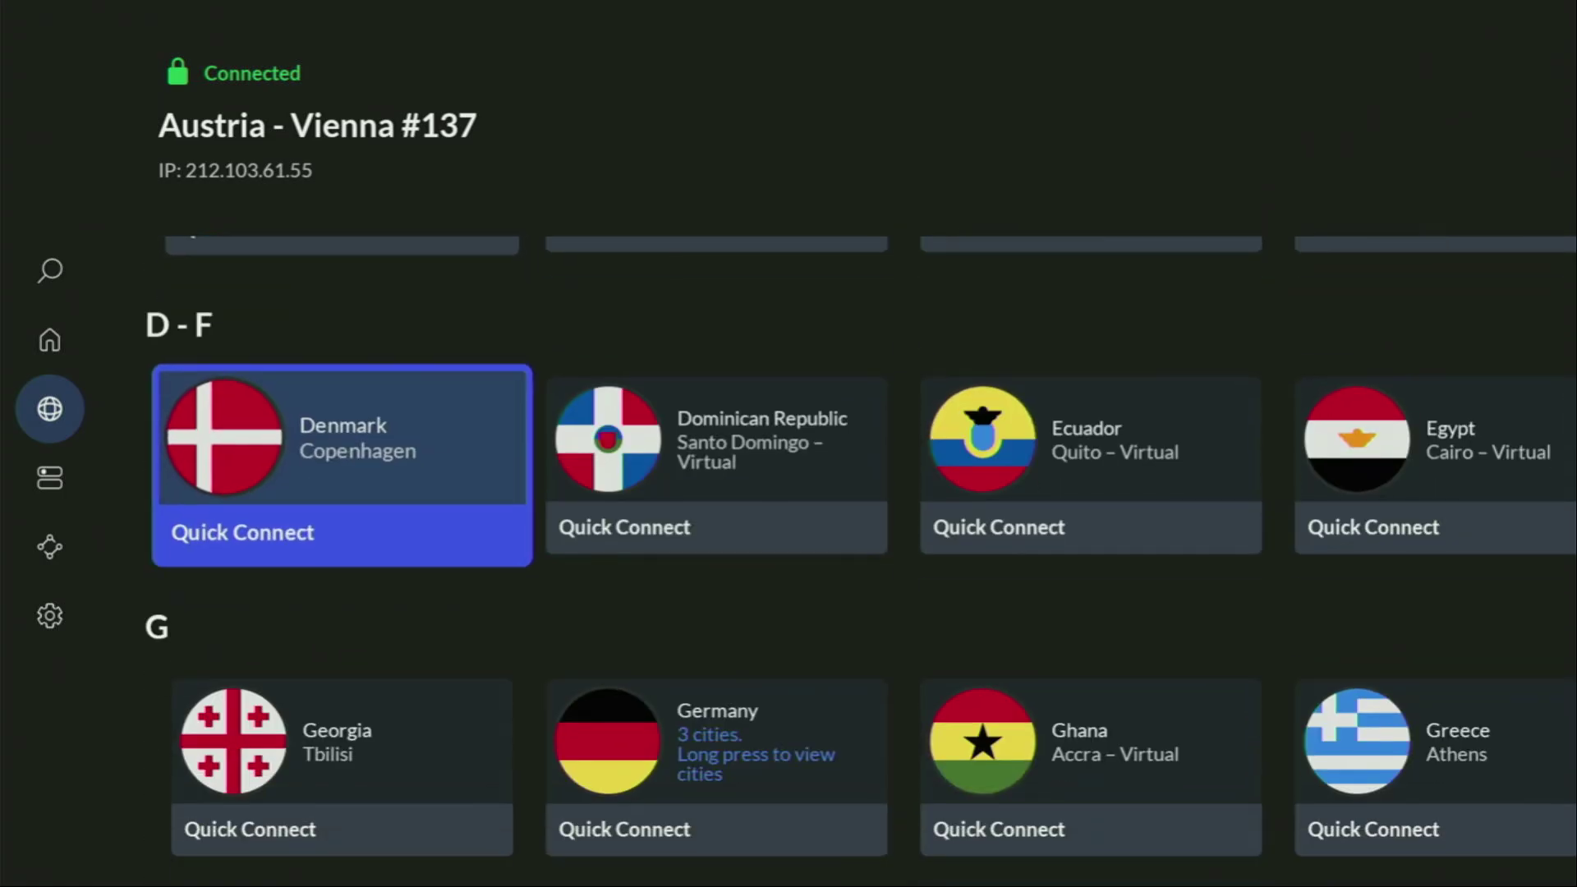
{"action": "key", "text": "Right"}
{"action": "key", "text": "Right"}
{"action": "key", "text": "Right"}
{"action": "key", "text": "Up"}
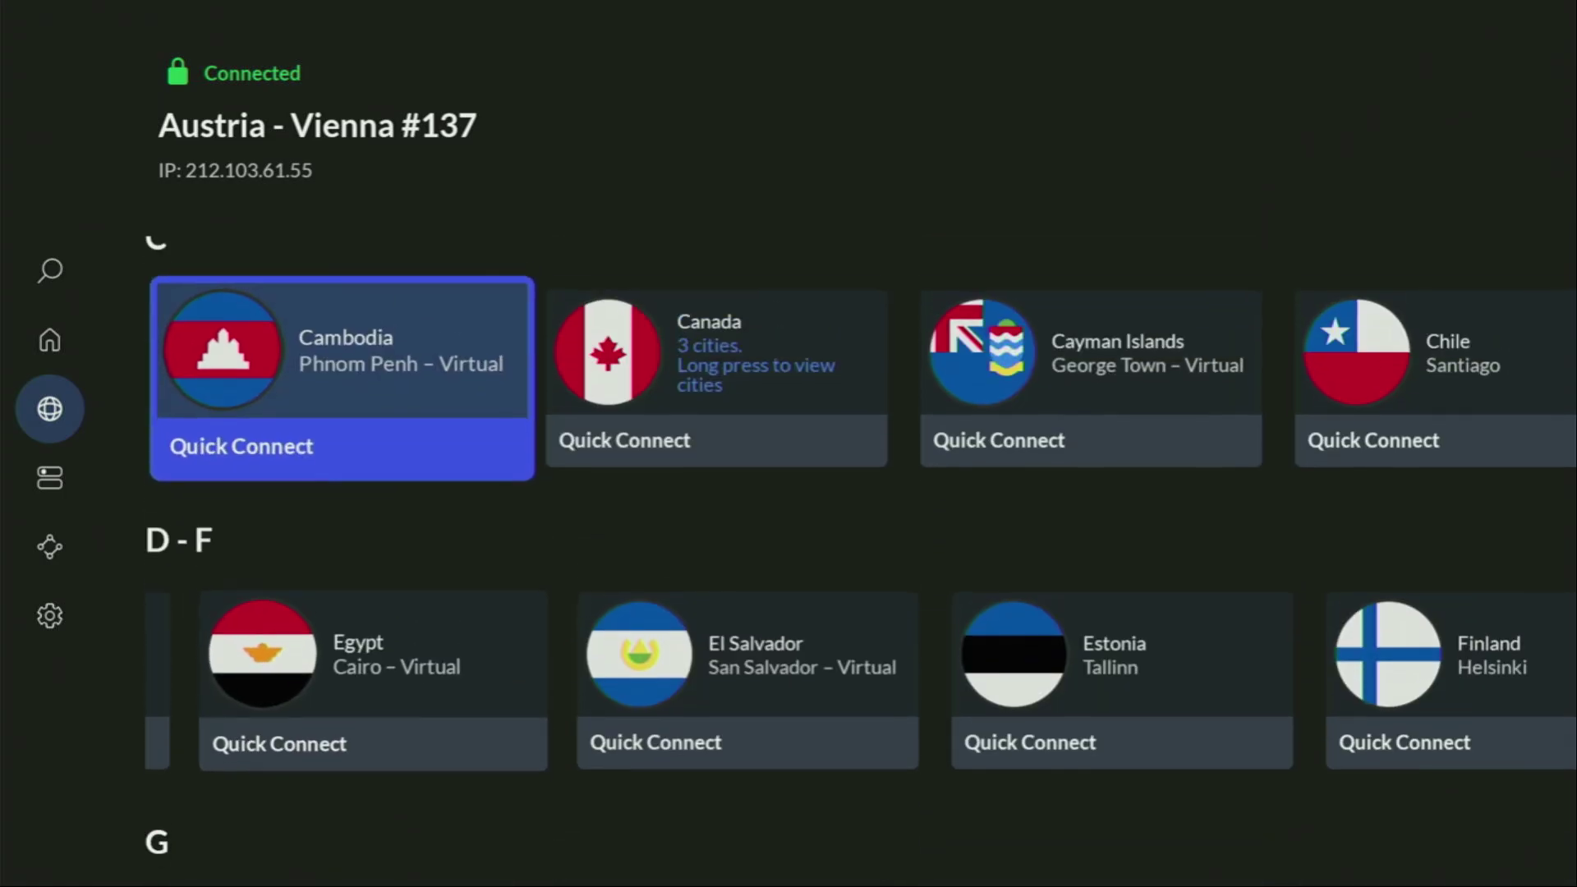
{"action": "key", "text": "Up"}
{"action": "key", "text": "Up"}
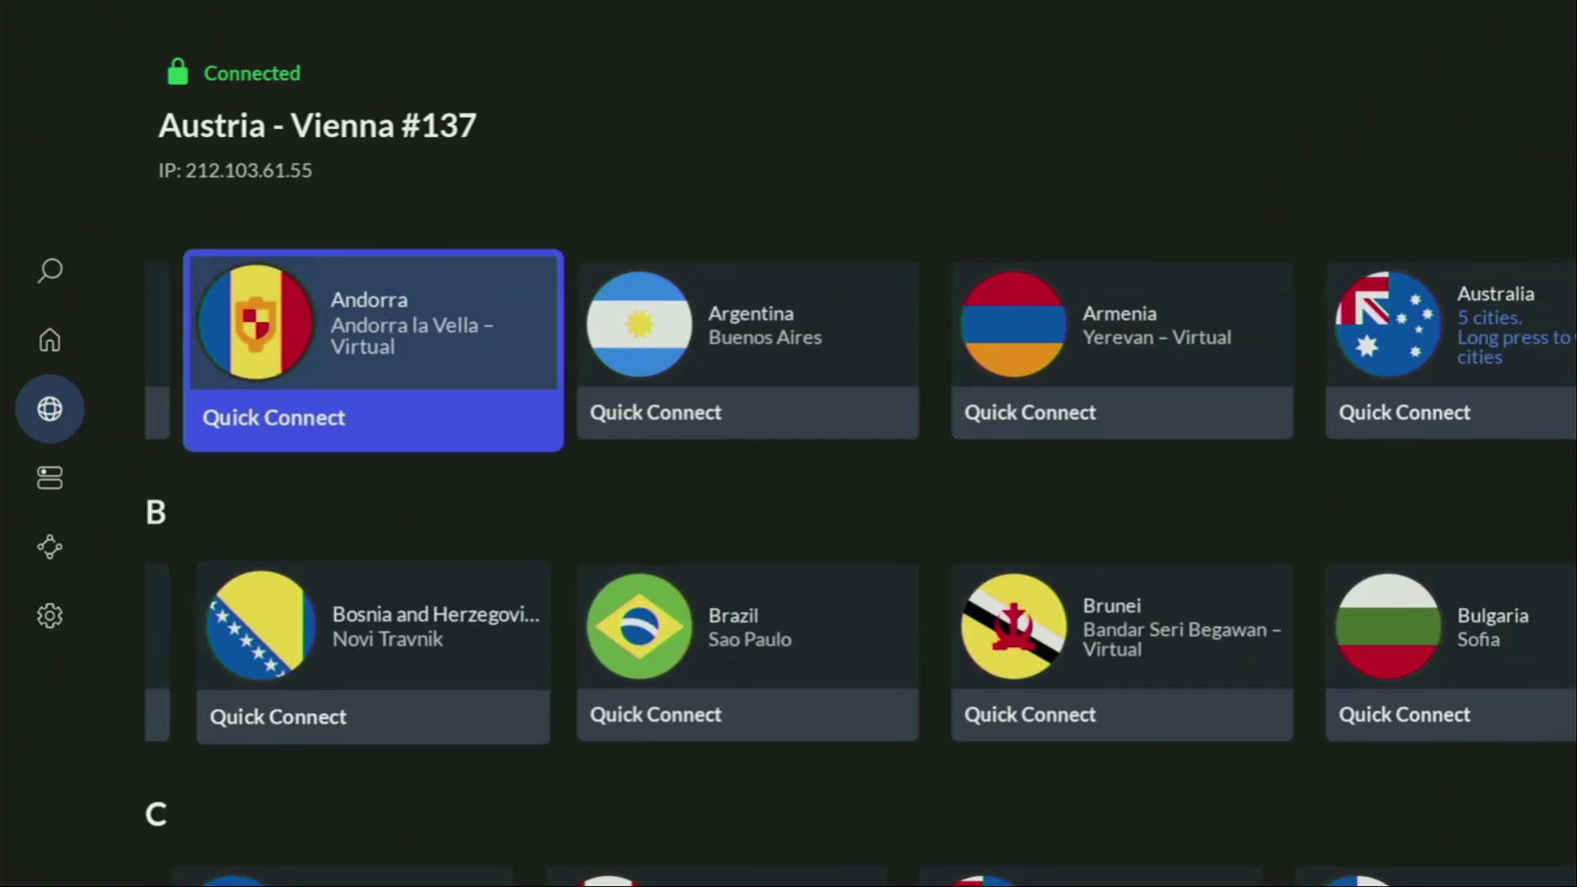
{"action": "key", "text": "Up"}
{"action": "key", "text": "Right"}
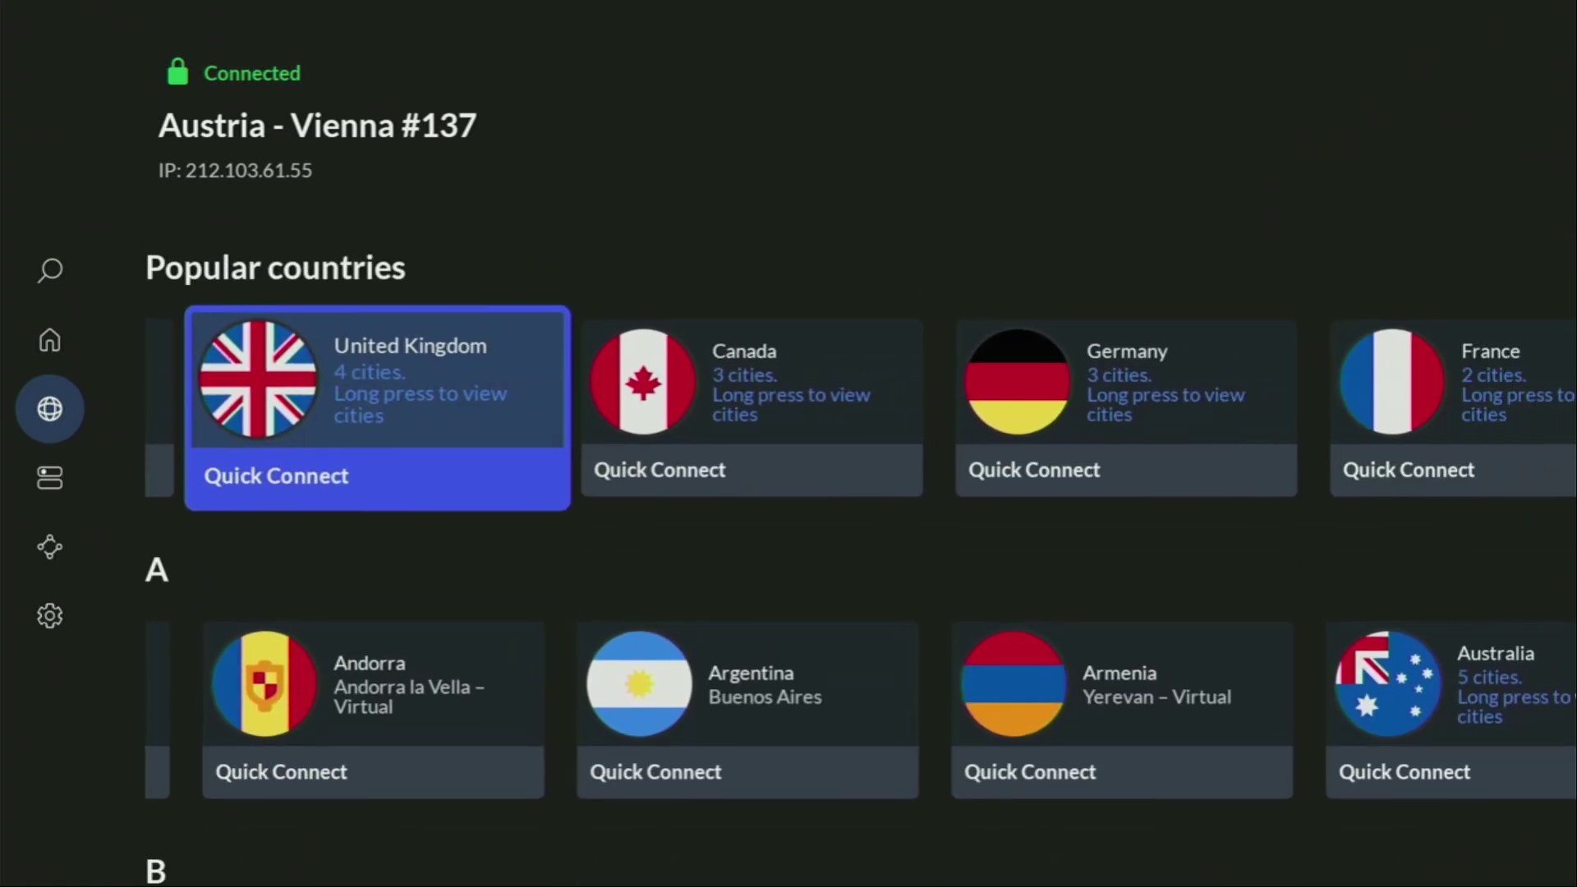
{"action": "key", "text": "Right"}
Step: Go to the NordVPN home page and browse suggested servers Iceland, Norway and Finland
{"action": "key", "text": "Right"}
{"action": "key", "text": "Left"}
{"action": "key", "text": "Left"}
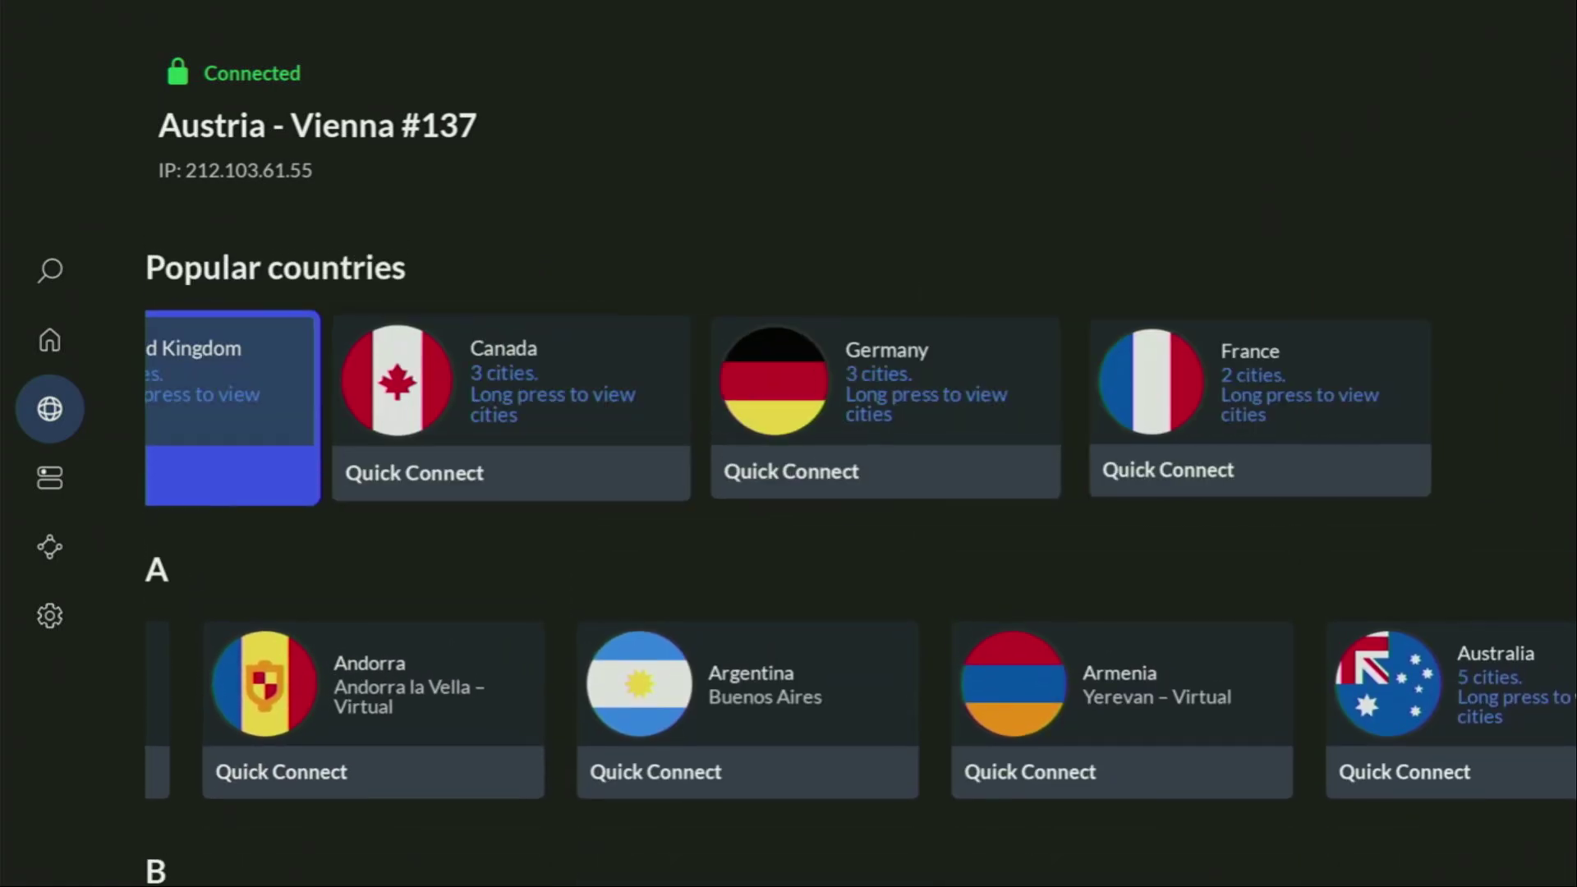
{"action": "key", "text": "Left"}
{"action": "key", "text": "Left"}
{"action": "key", "text": "Up"}
{"action": "key", "text": "Right"}
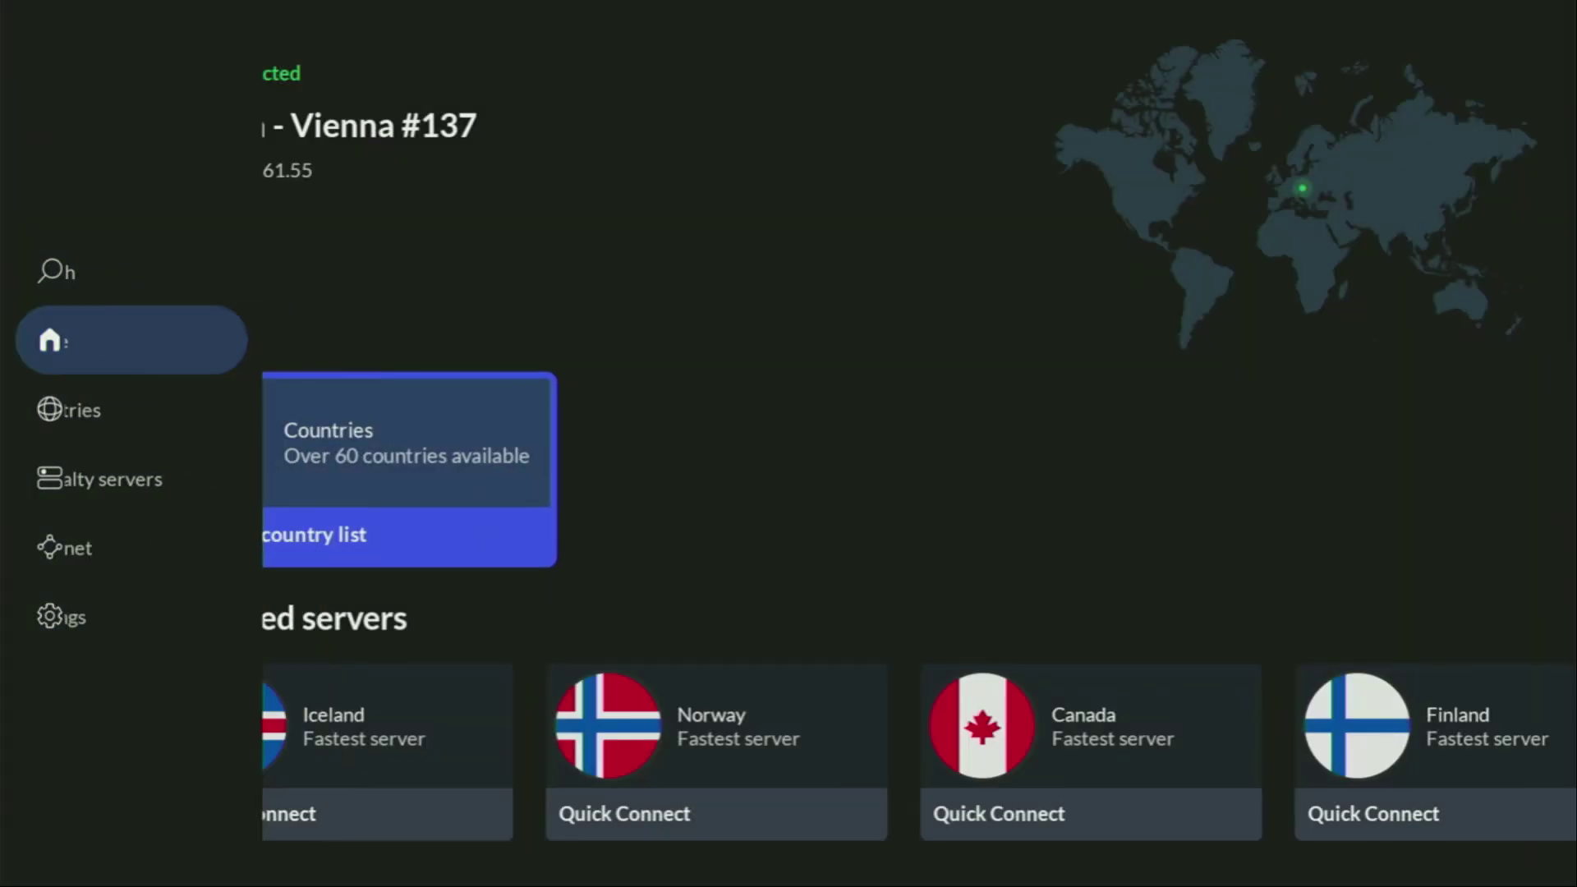
{"action": "key", "text": "Down"}
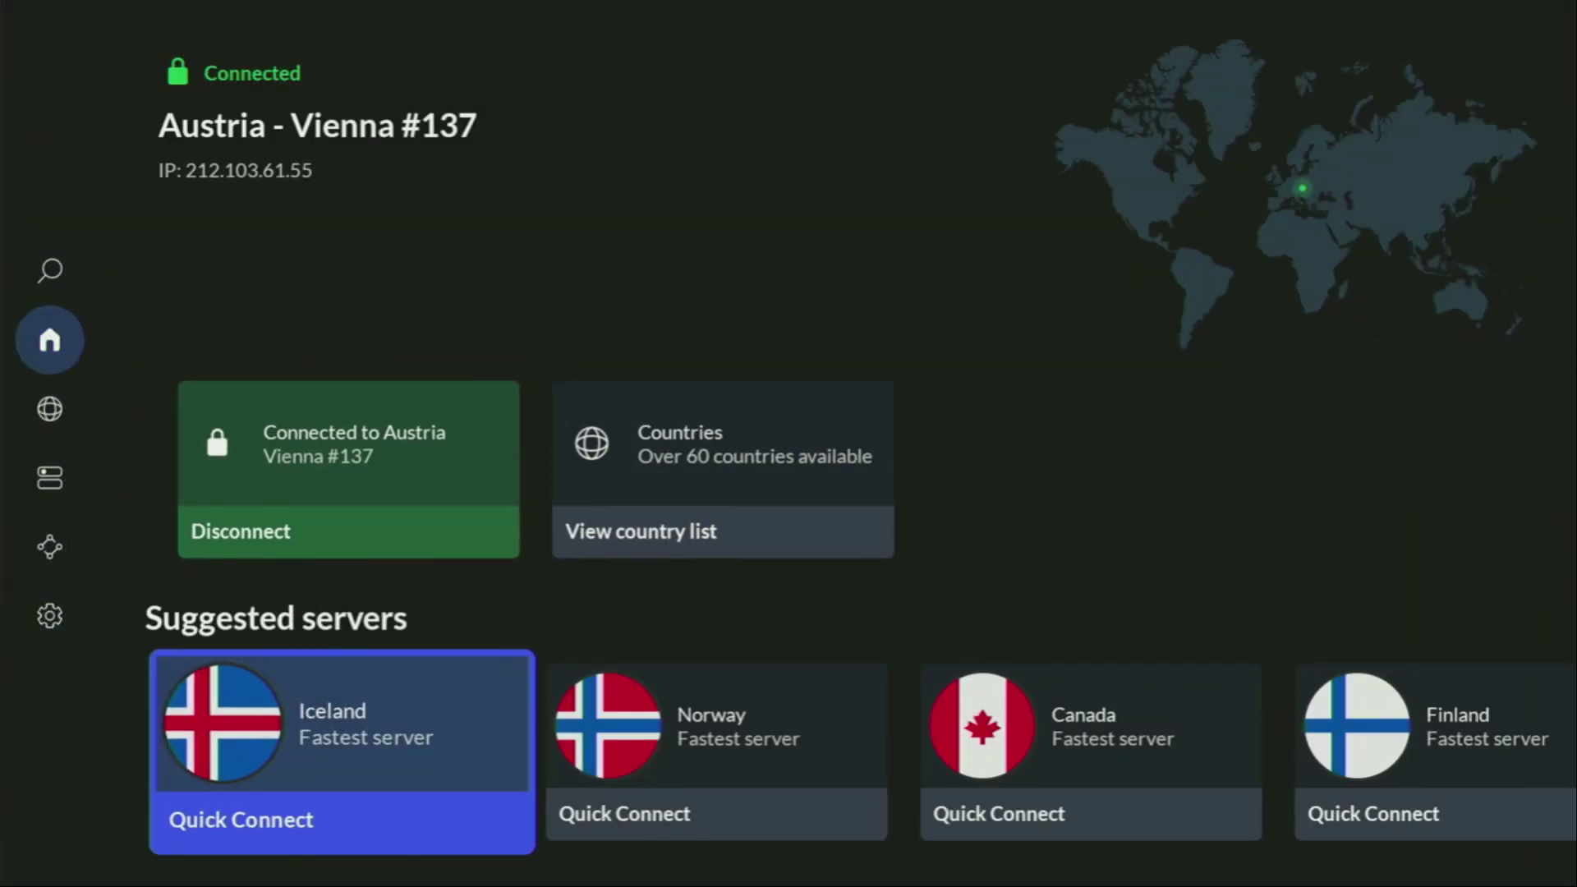
{"action": "key", "text": "Right"}
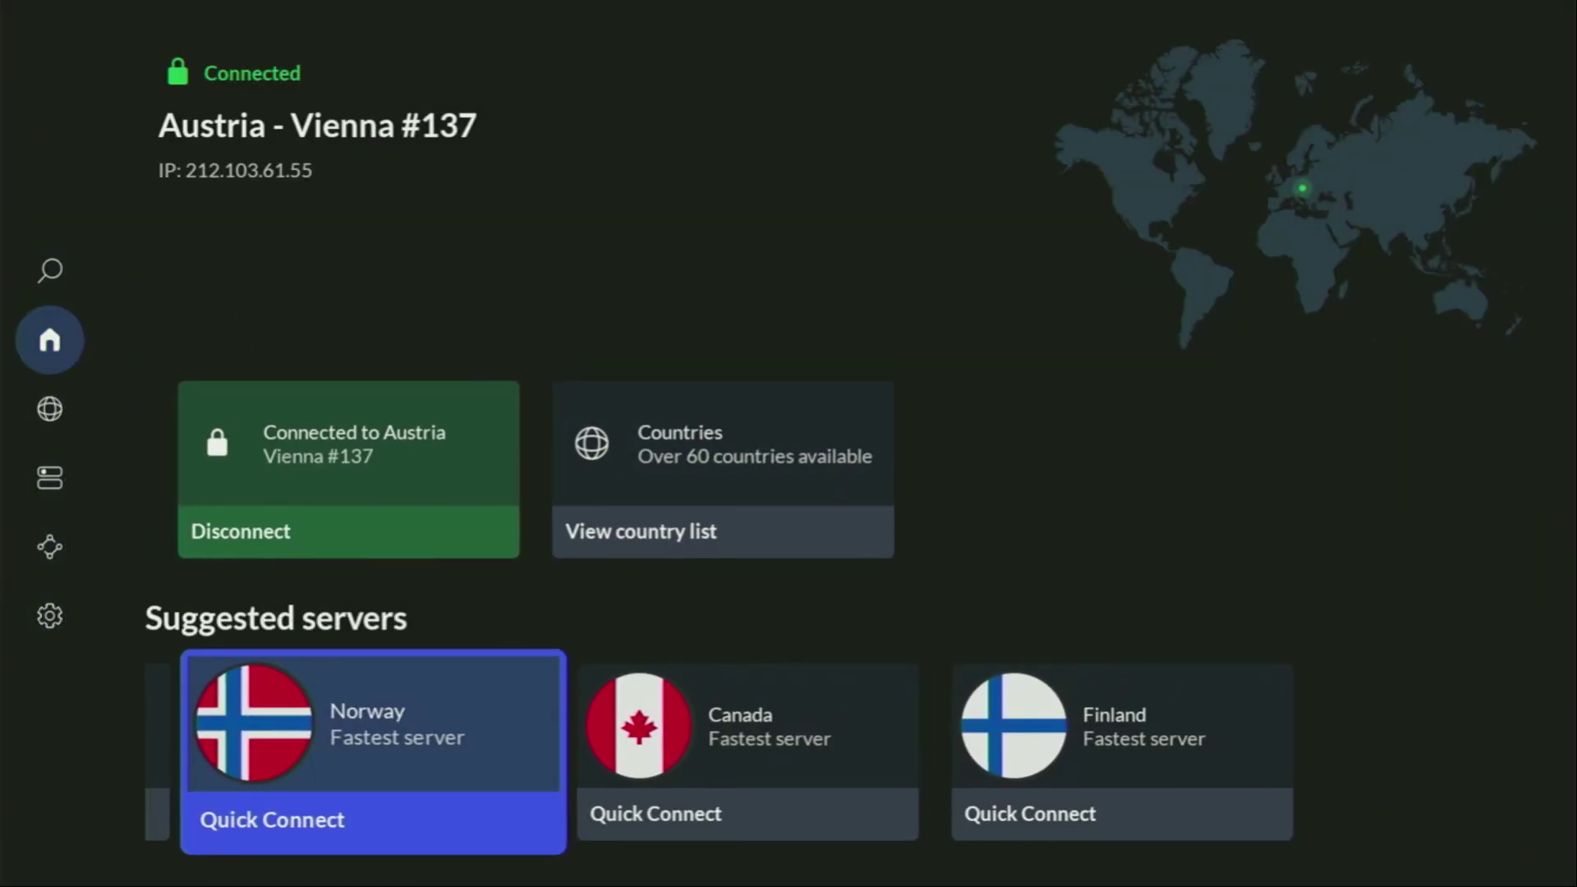
{"action": "key", "text": "Right"}
{"action": "key", "text": "Right"}
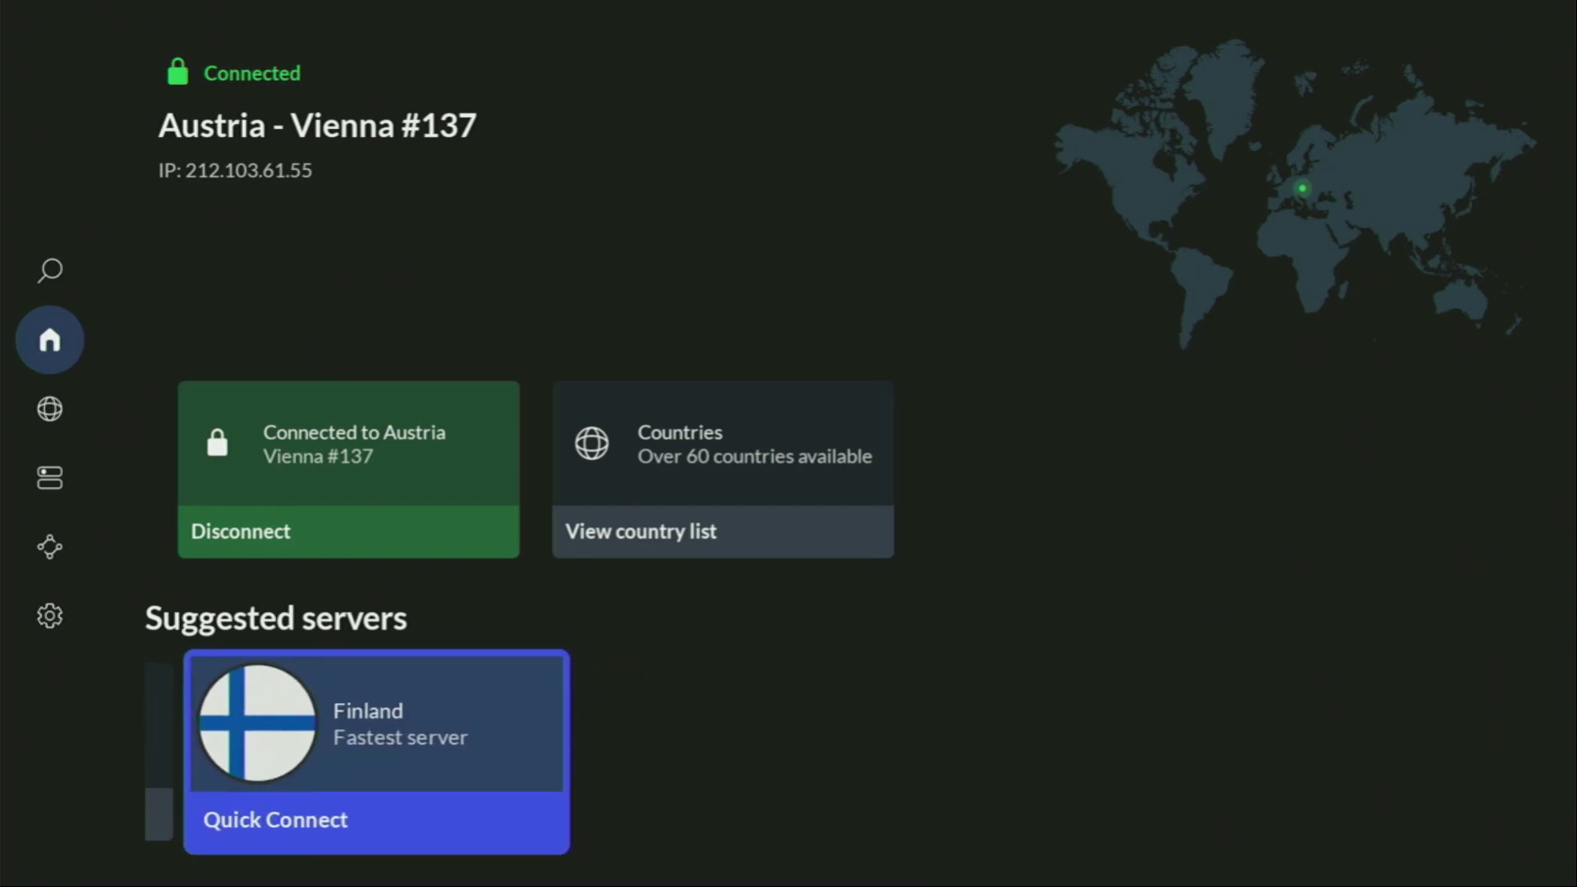
Step: Connect to the fastest Finland server and open the full country list
{"action": "key", "text": "Return"}
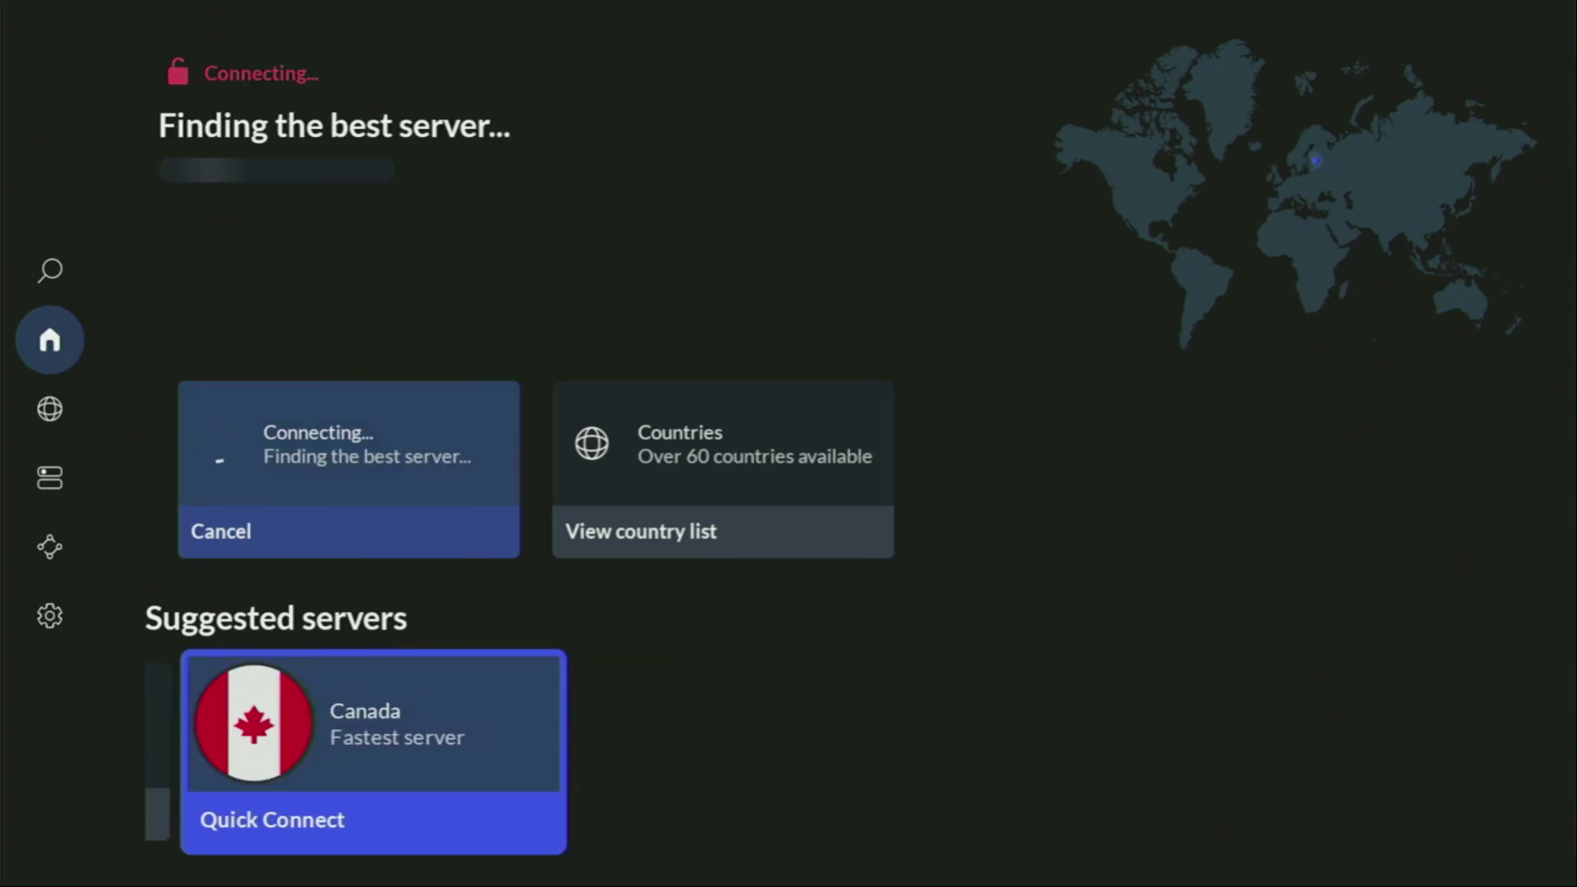
{"action": "key", "text": "Up"}
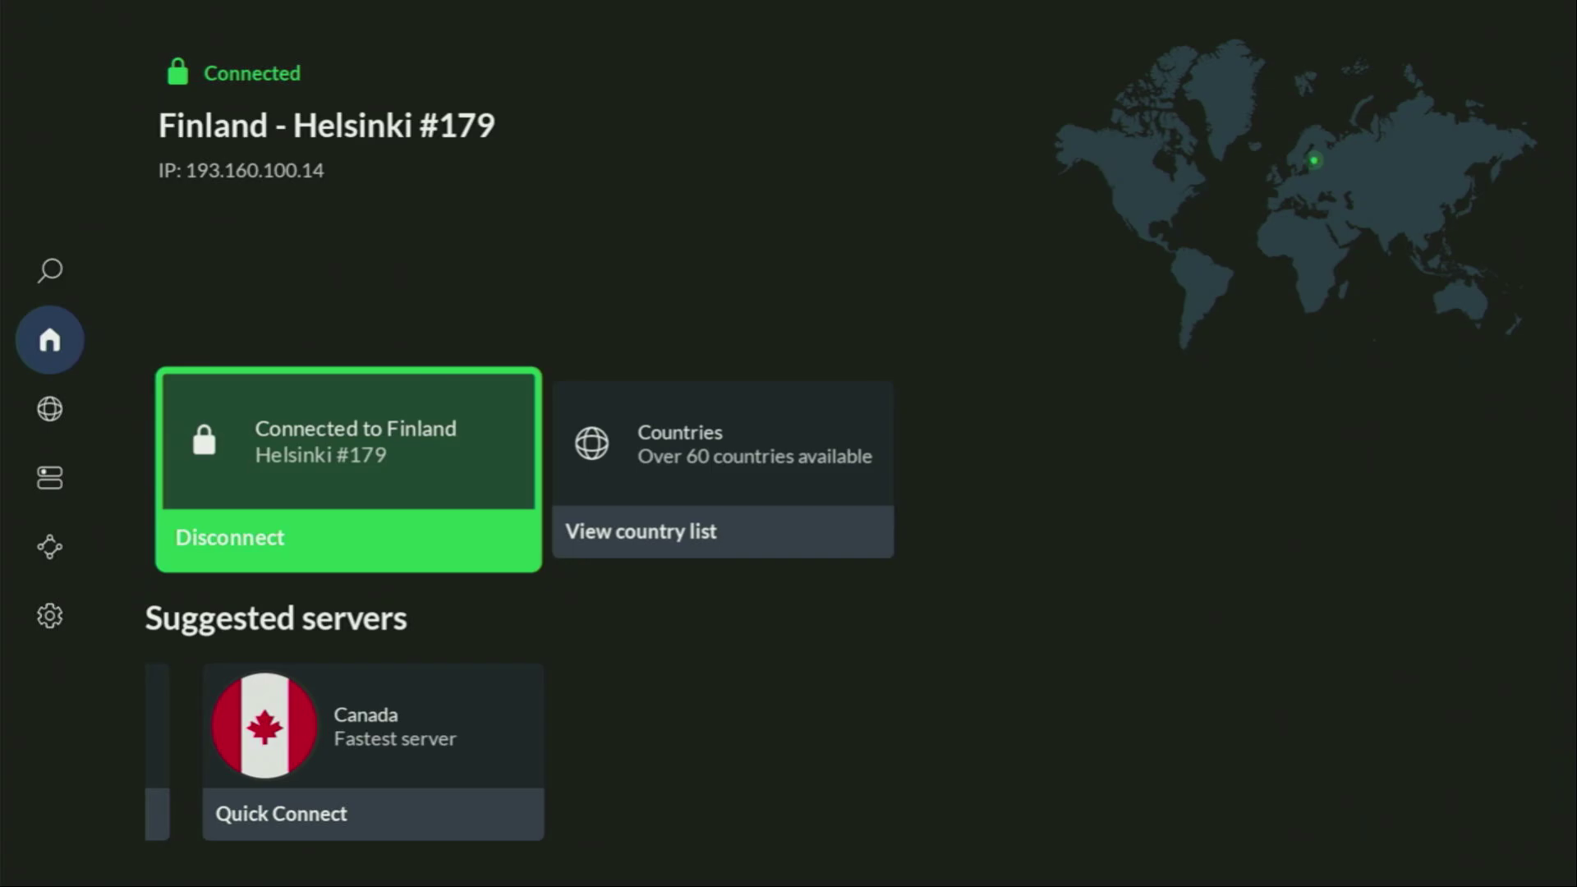
{"action": "key", "text": "Right"}
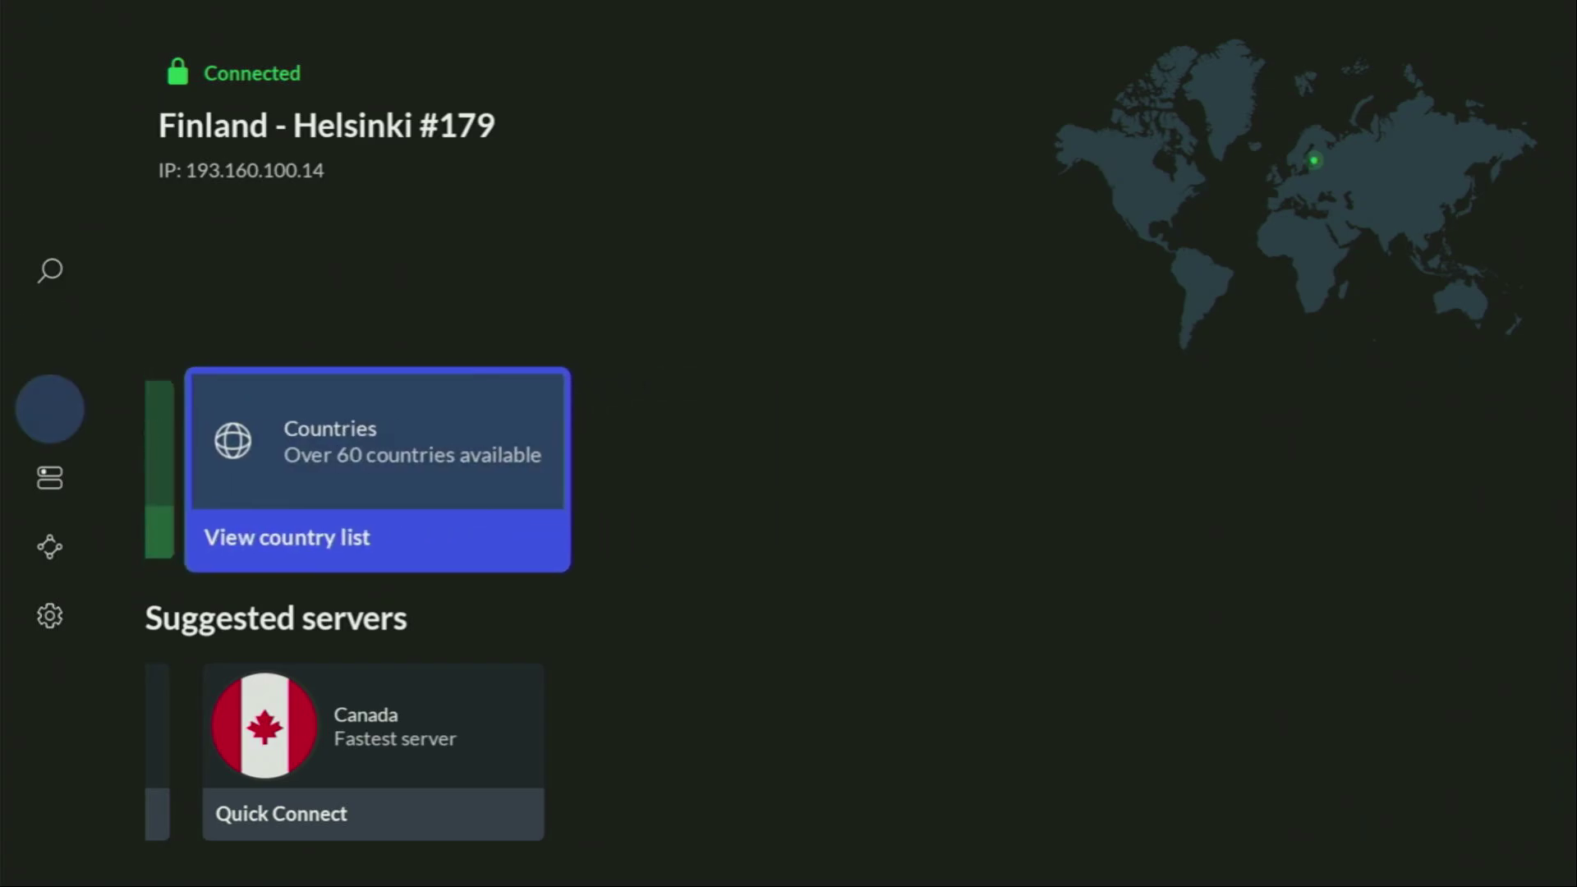
{"action": "key", "text": "Return"}
Step: Browse the countries from Cambodia through Estonia and Georgia to Honduras
{"action": "key", "text": "Down"}
{"action": "key", "text": "Down"}
{"action": "key", "text": "Down"}
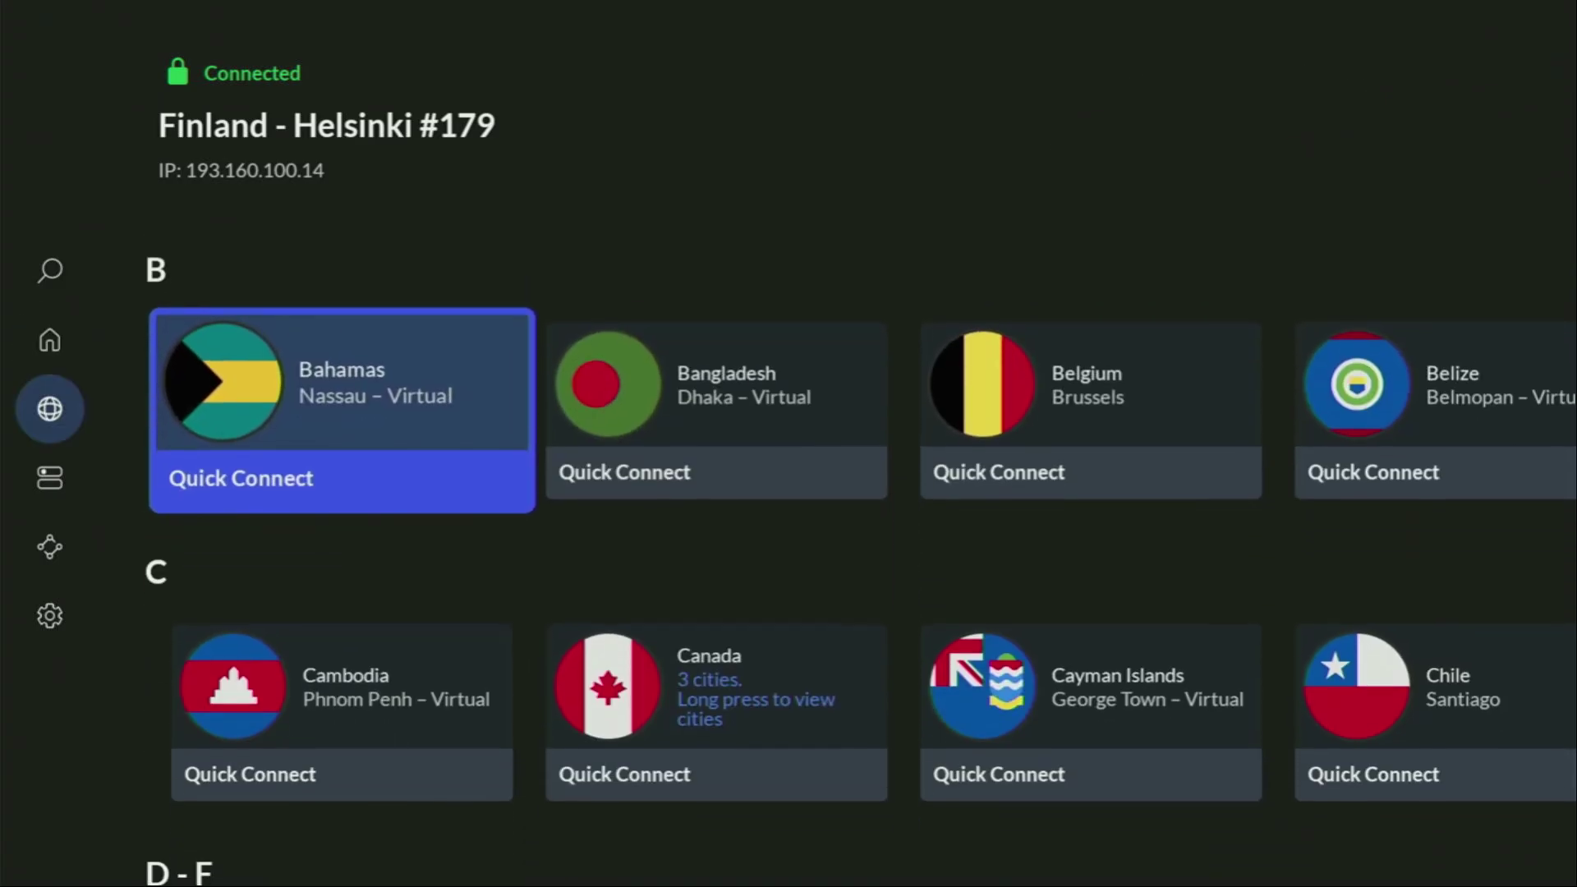
{"action": "key", "text": "Right"}
{"action": "key", "text": "Down"}
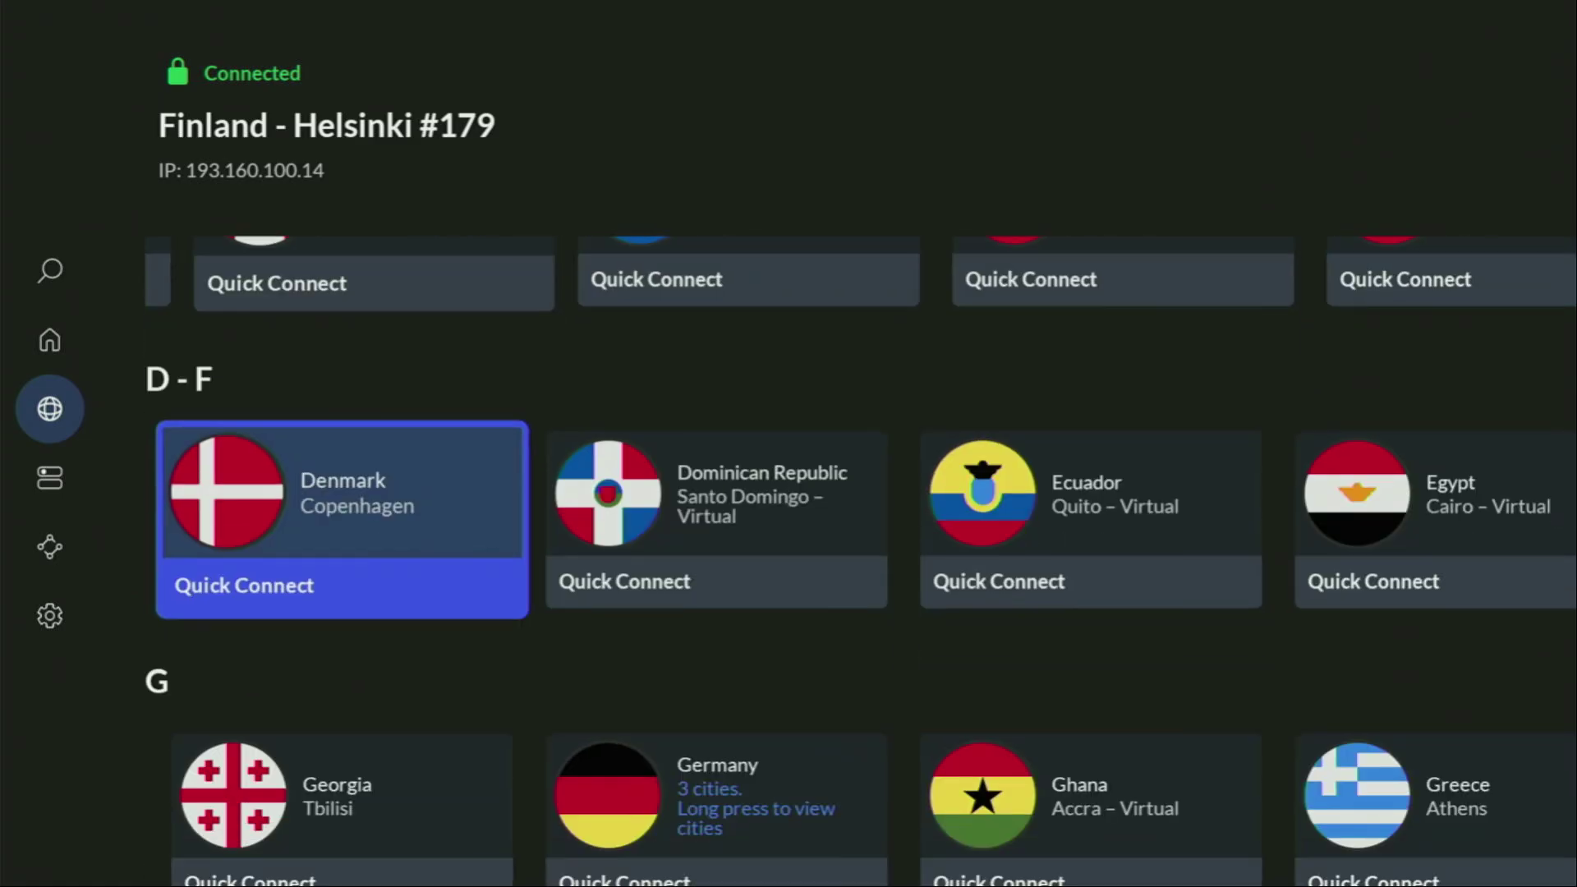
{"action": "key", "text": "Right"}
{"action": "key", "text": "Right"}
{"action": "key", "text": "Right"}
{"action": "key", "text": "Right"}
{"action": "key", "text": "Right"}
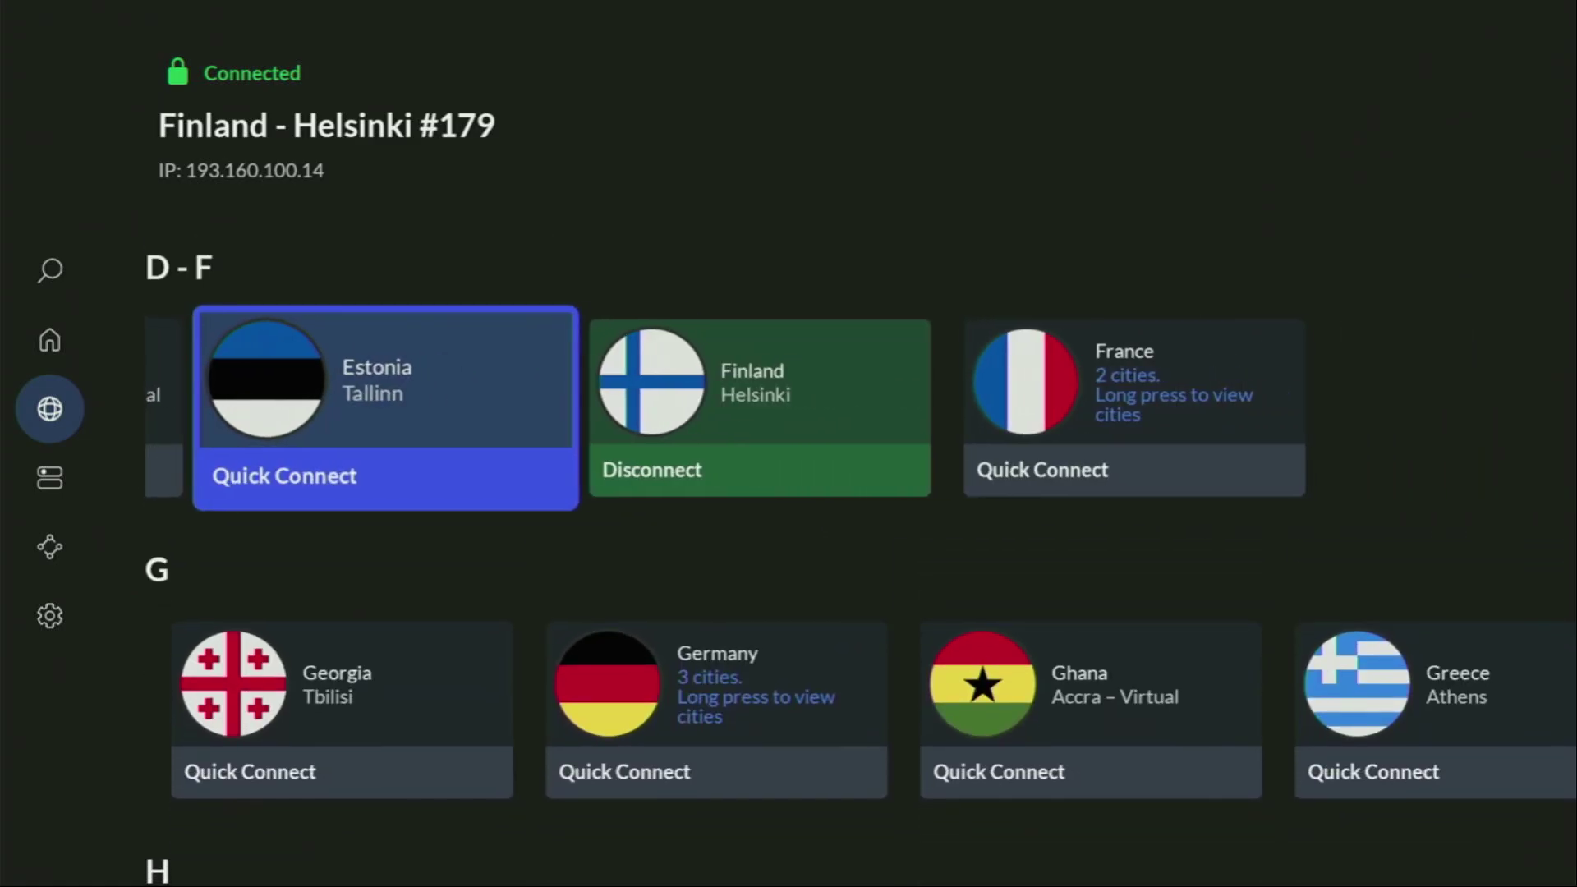
{"action": "key", "text": "Right"}
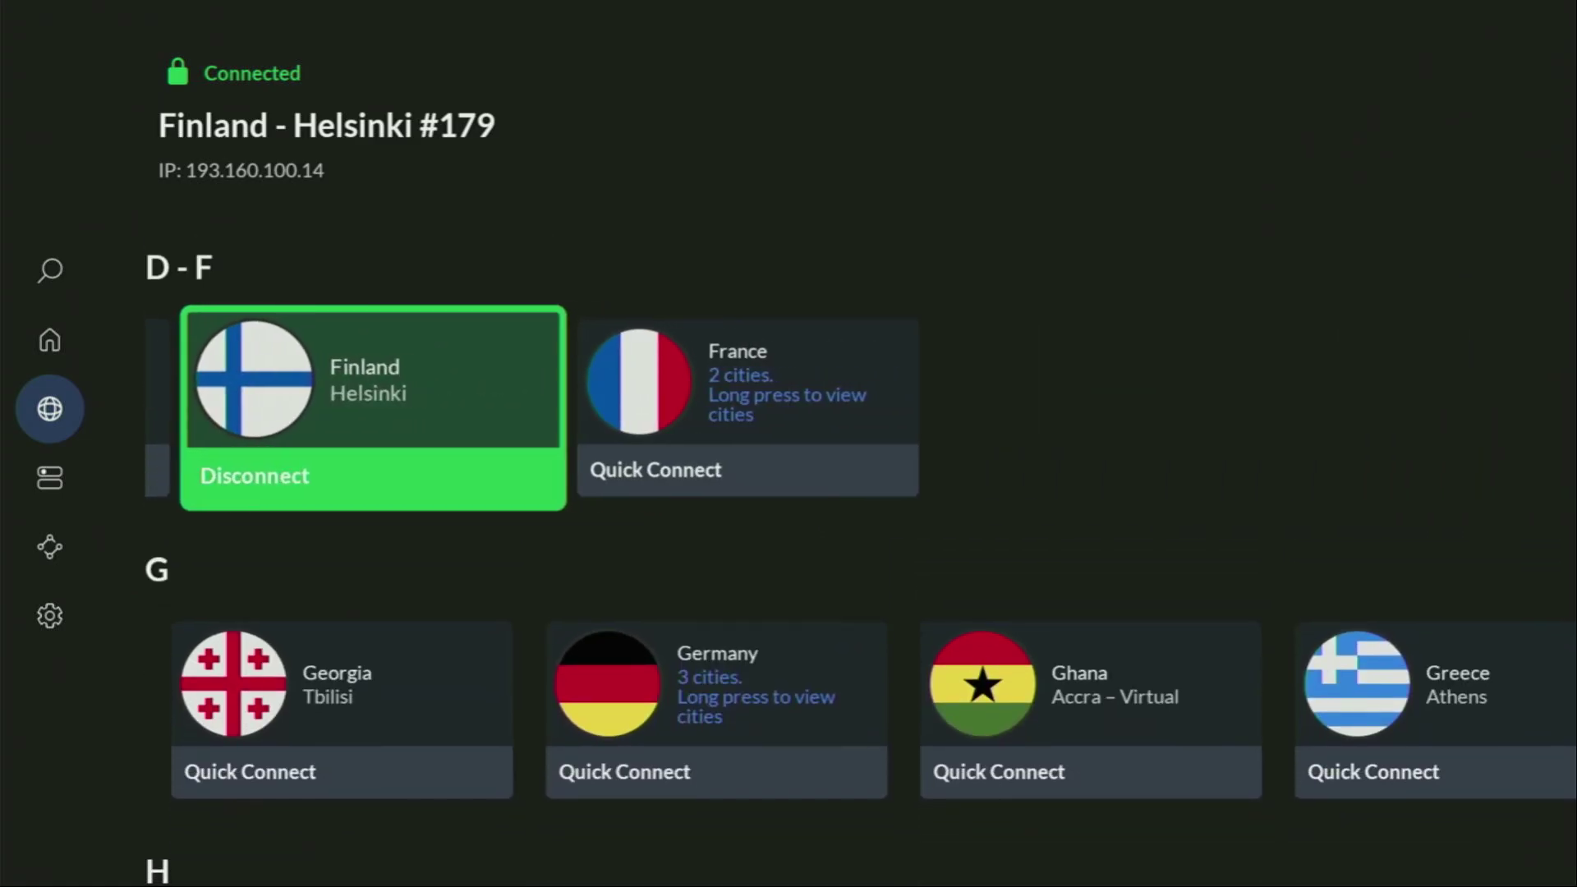
{"action": "key", "text": "Down"}
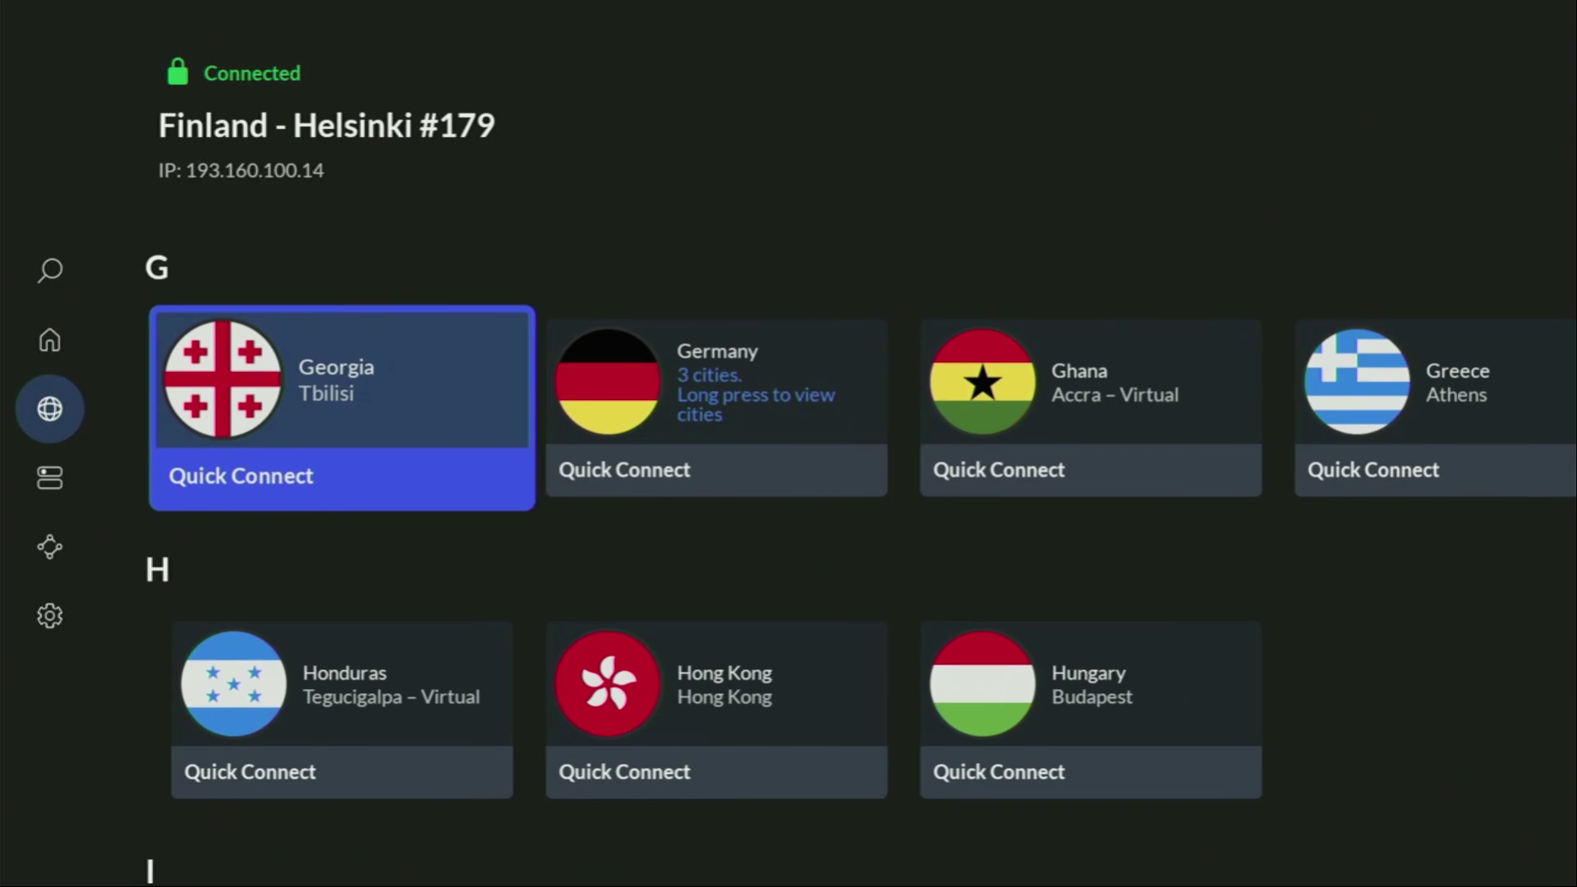
{"action": "key", "text": "Down"}
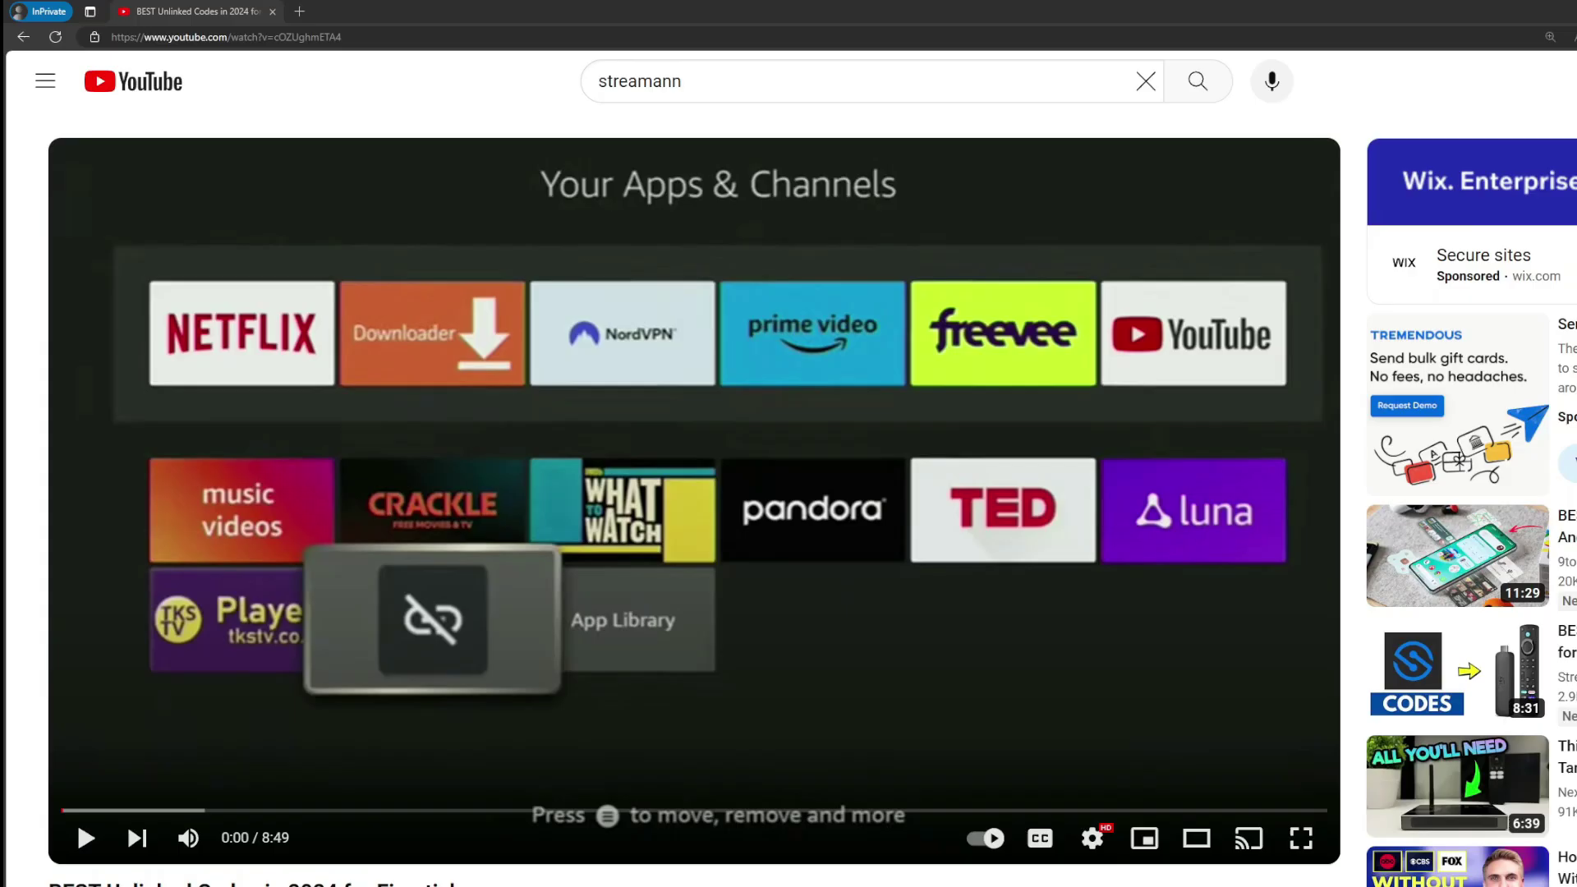
Step: Open the pinned comment's NordVPN offer link and highlight '3 months extra' on the deal page
{"action": "scroll", "coordinate": [563, 728], "scroll_direction": "down", "scroll_amount": 7}
{"action": "left_click", "coordinate": [530, 477]}
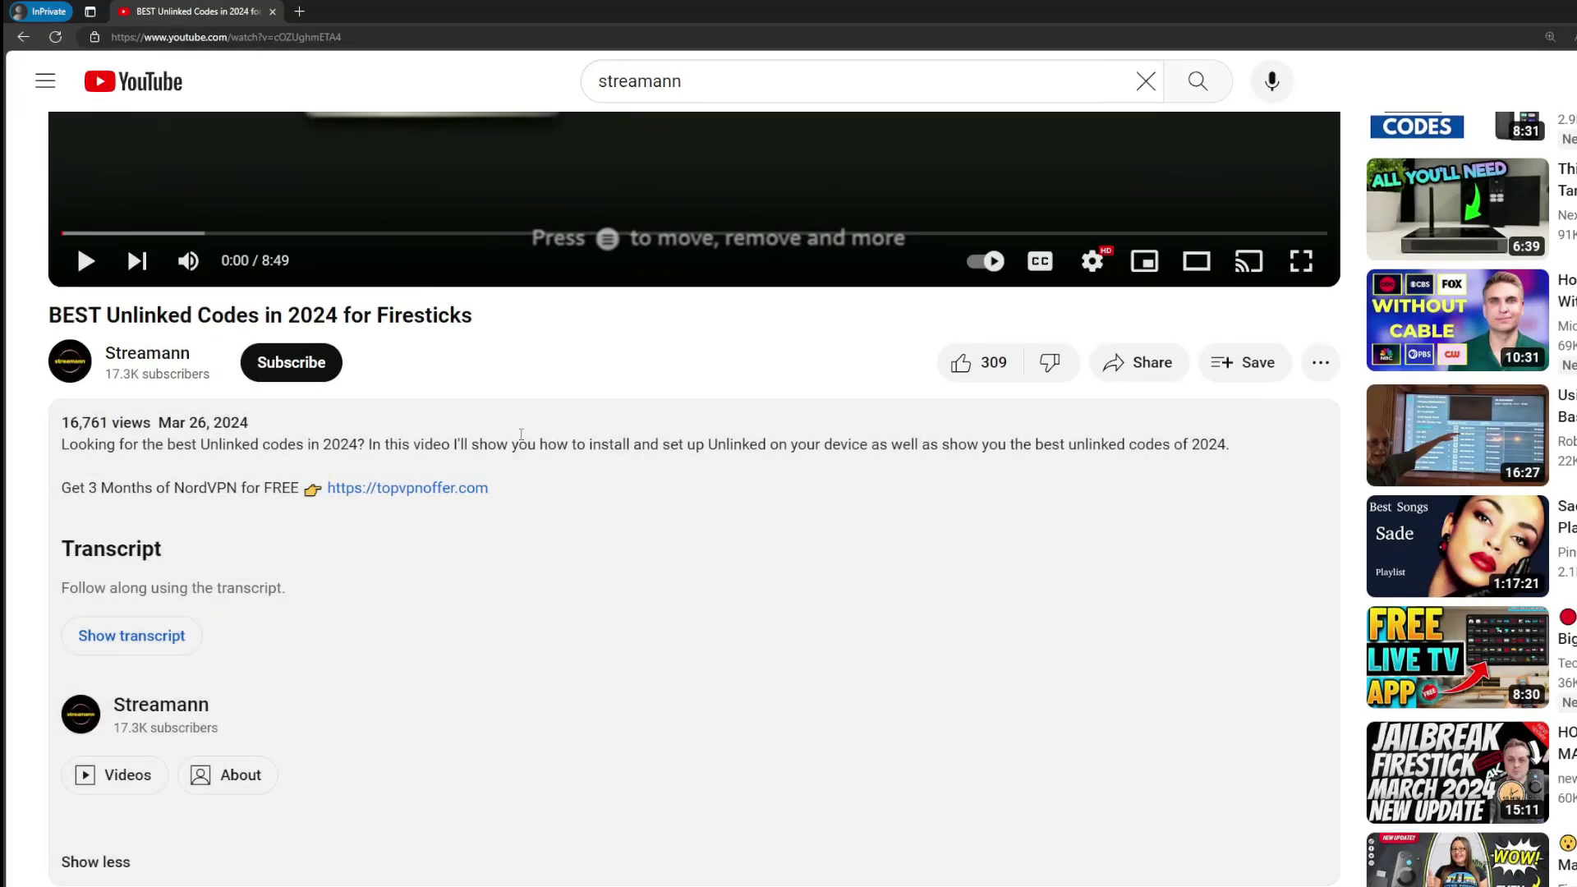
{"action": "scroll", "coordinate": [464, 502], "scroll_direction": "down", "scroll_amount": 5}
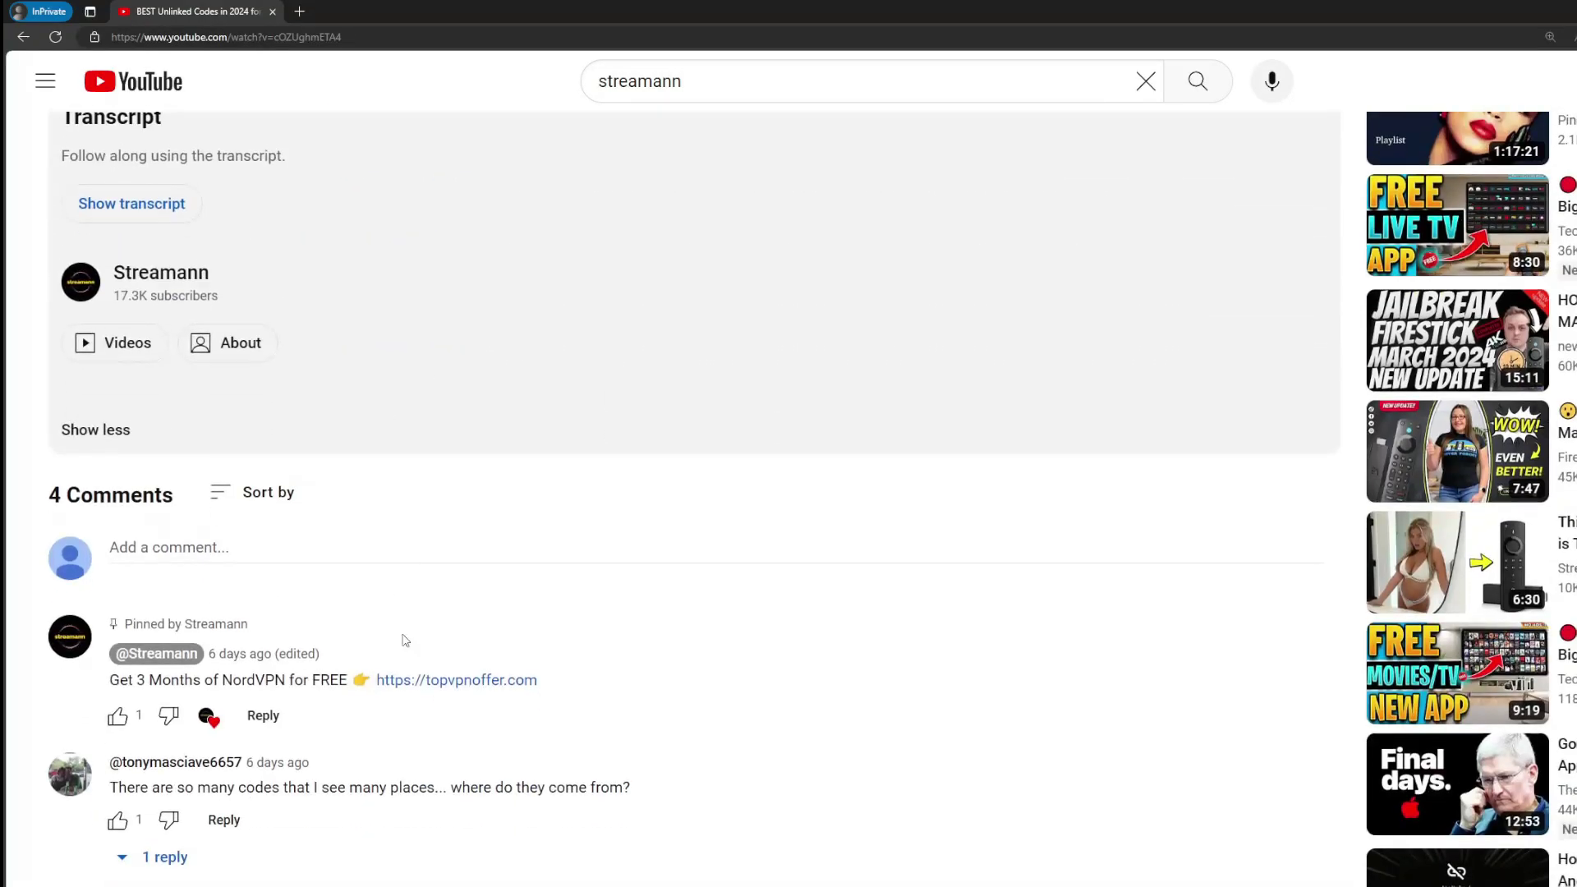
{"action": "left_click_drag", "start_coordinate": [608, 671], "coordinate": [394, 671]}
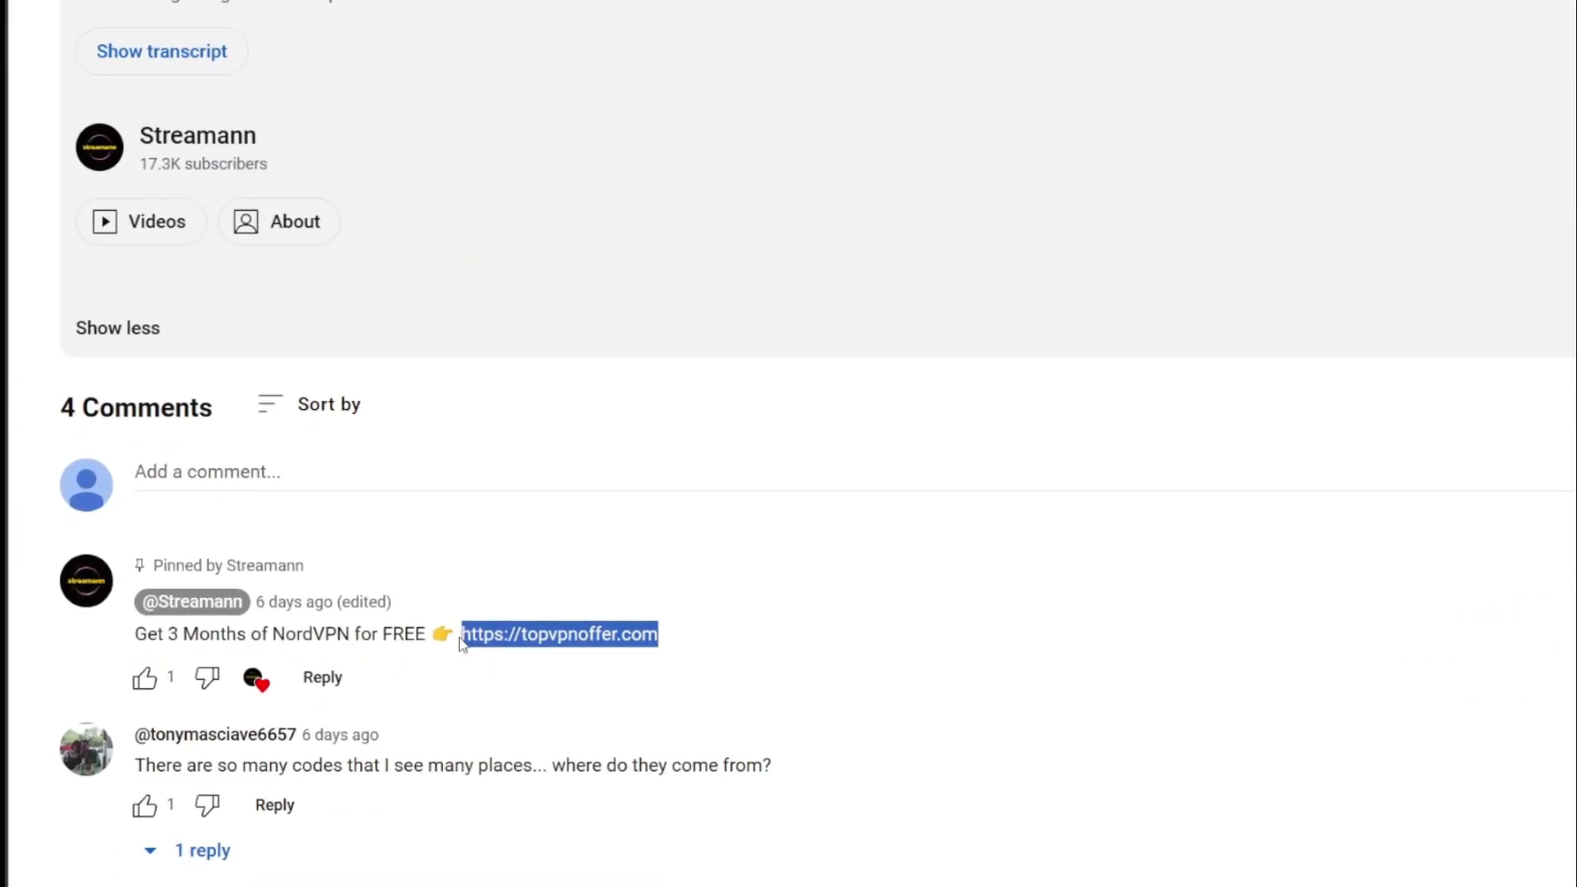
{"action": "left_click", "coordinate": [629, 621]}
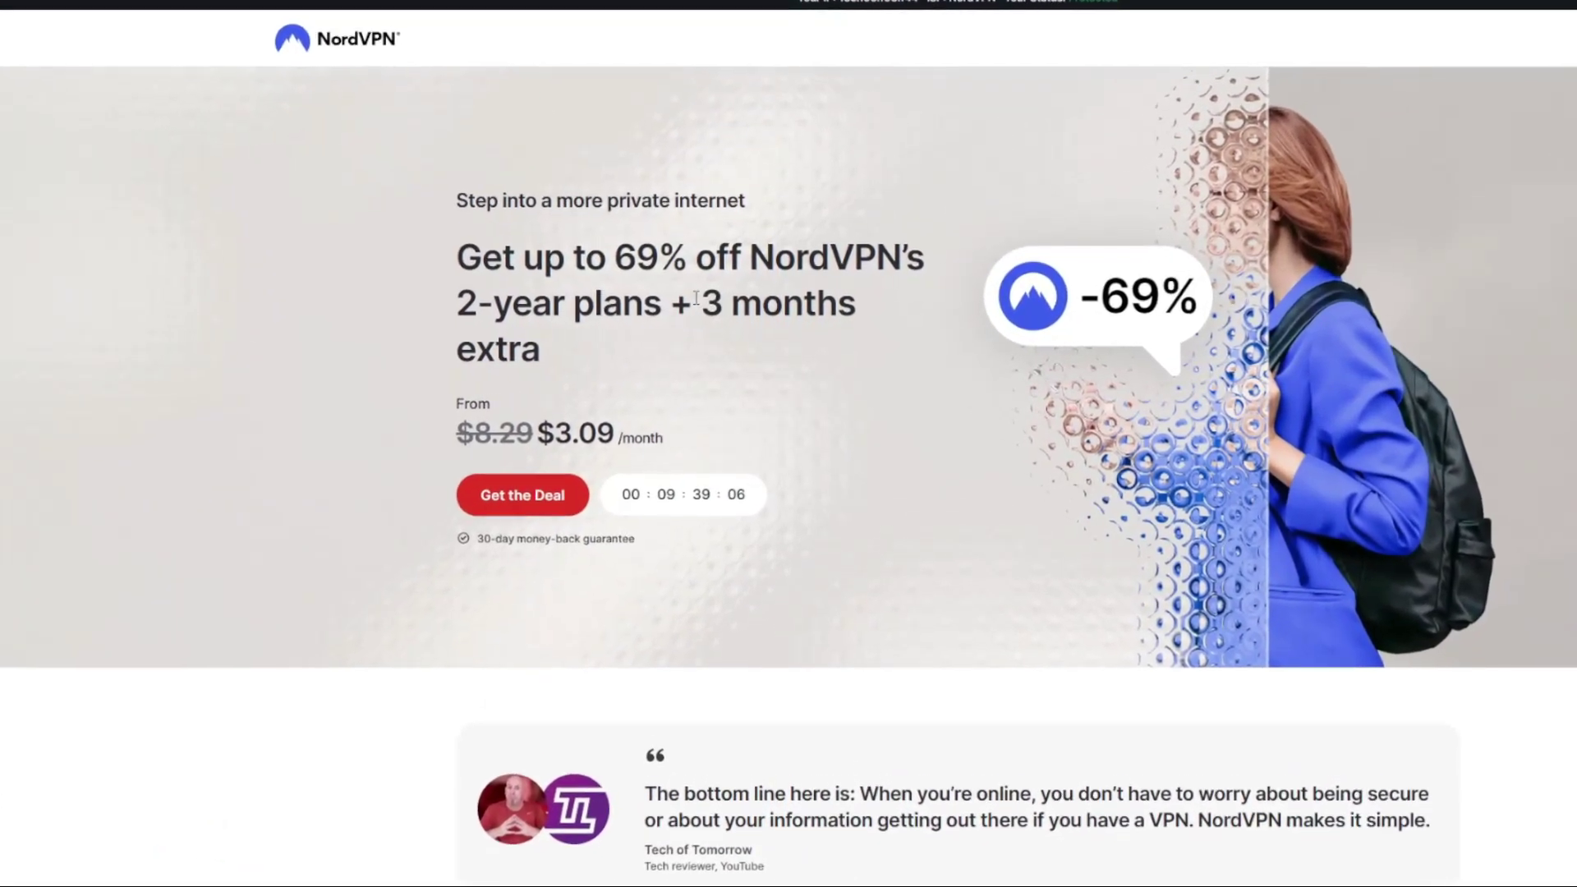
{"action": "double_click", "coordinate": [722, 310]}
{"action": "left_click_drag", "start_coordinate": [725, 298], "coordinate": [851, 351]}
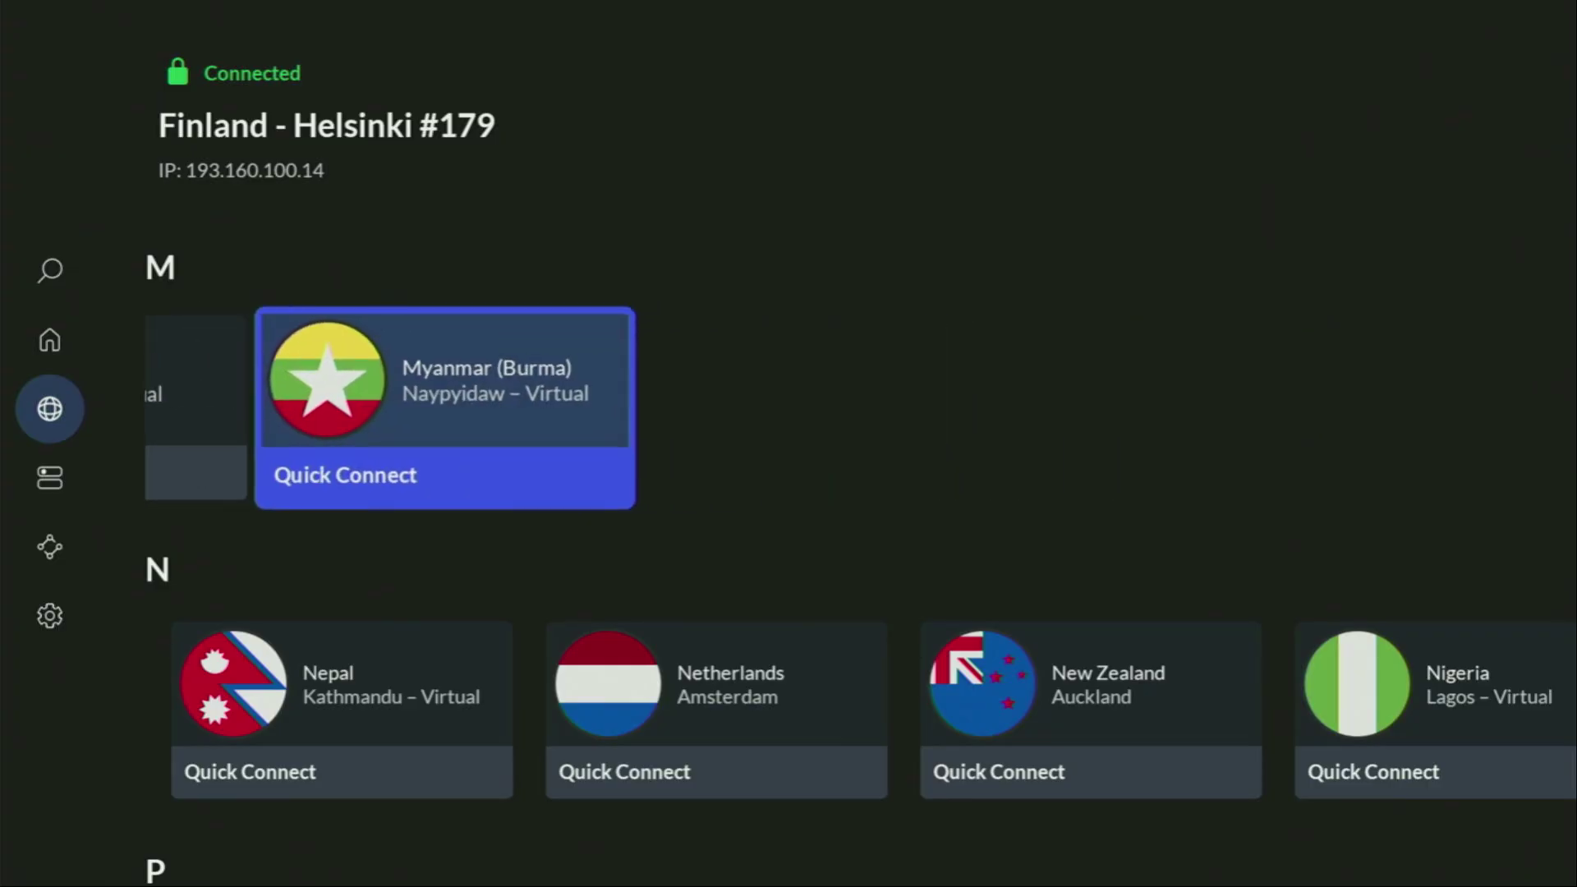
Step: Browse the countries from Myanmar and Nepal to Netherlands, Pakistan and Panama
{"action": "key", "text": "Down"}
{"action": "key", "text": "Right"}
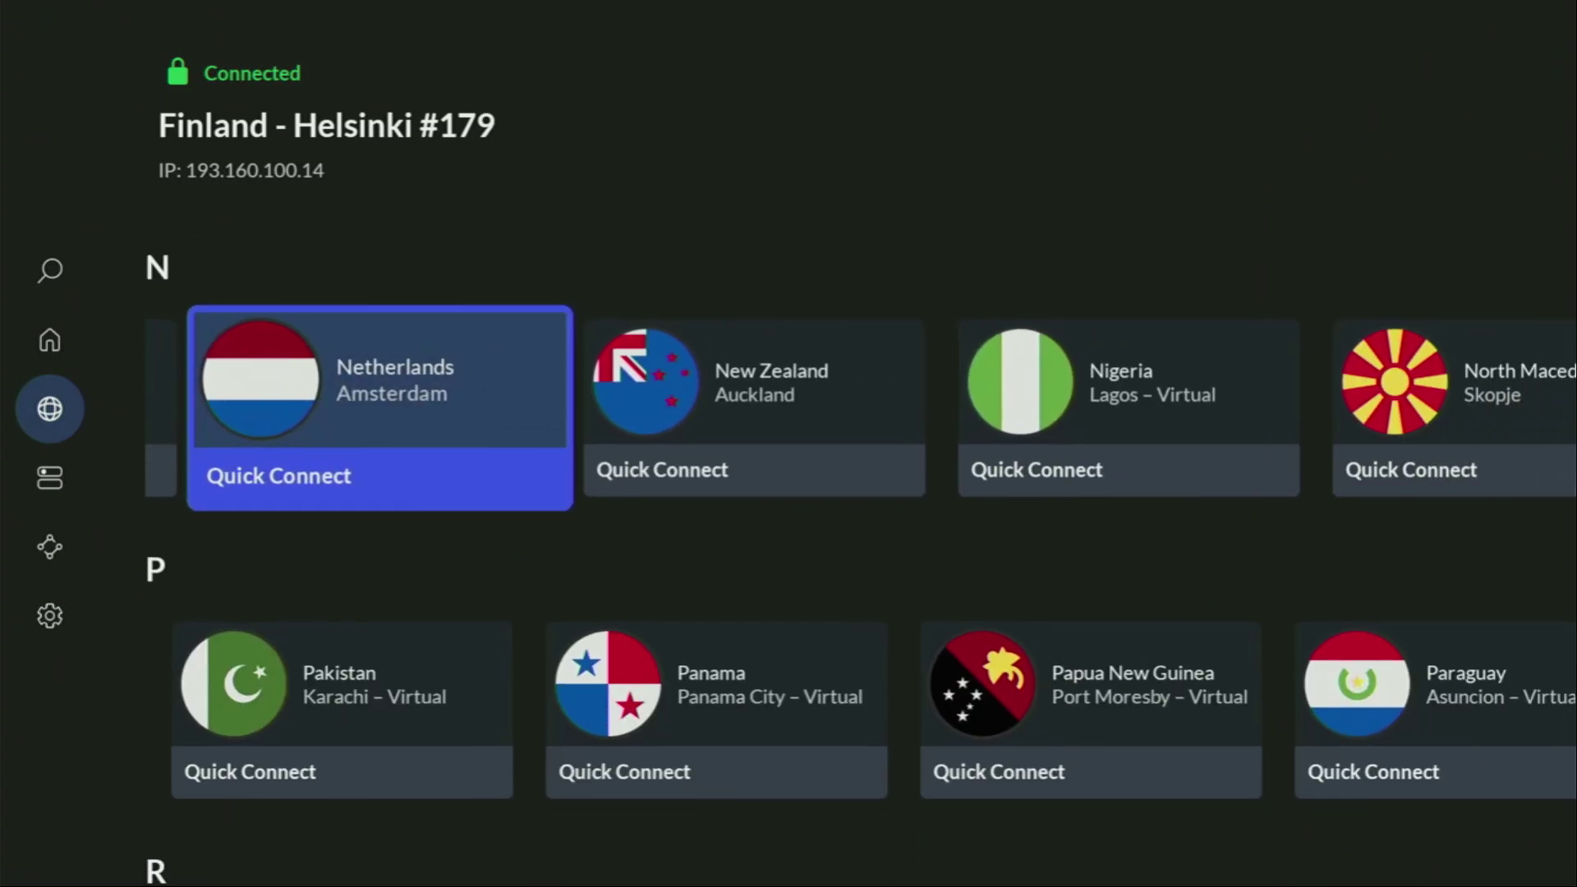
{"action": "key", "text": "Right"}
{"action": "key", "text": "Right"}
{"action": "key", "text": "Right"}
{"action": "key", "text": "Right"}
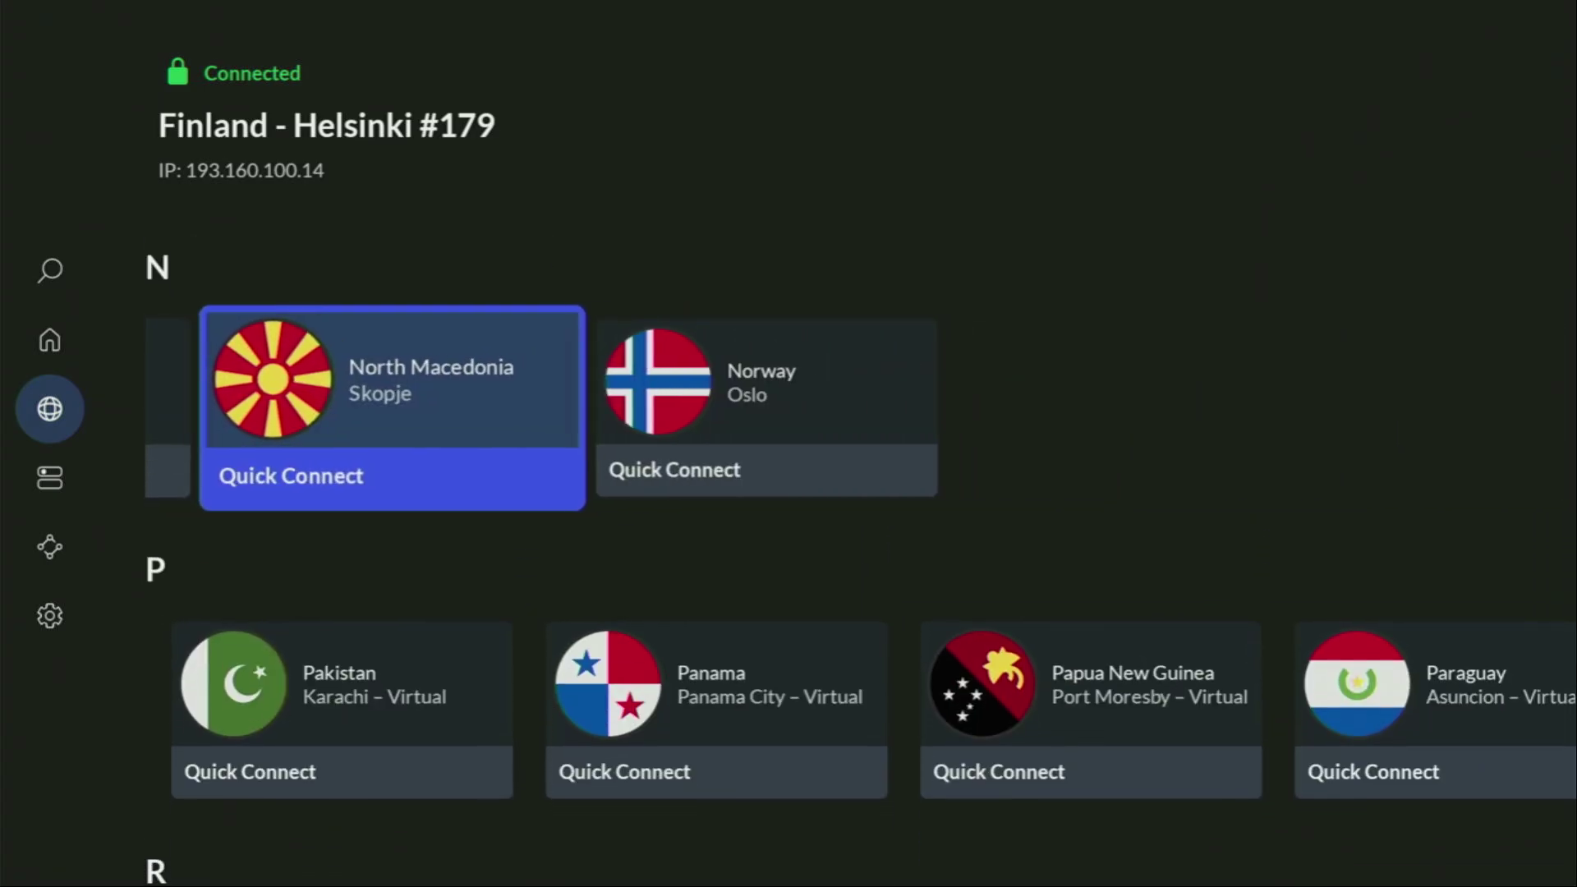
{"action": "key", "text": "Down"}
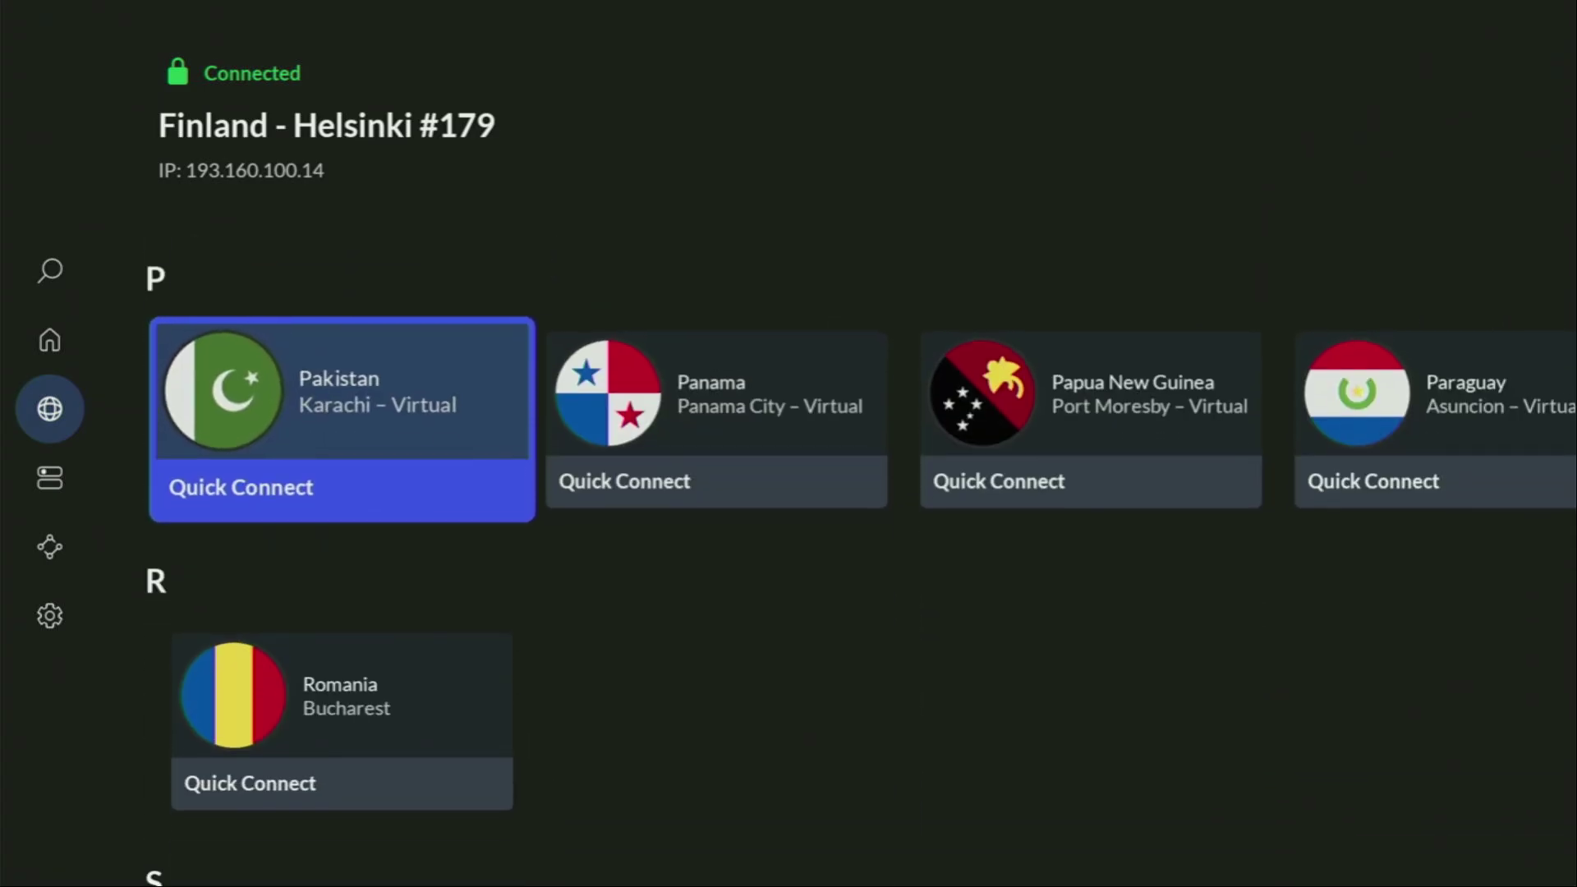
{"action": "key", "text": "Right"}
{"action": "key", "text": "Right"}
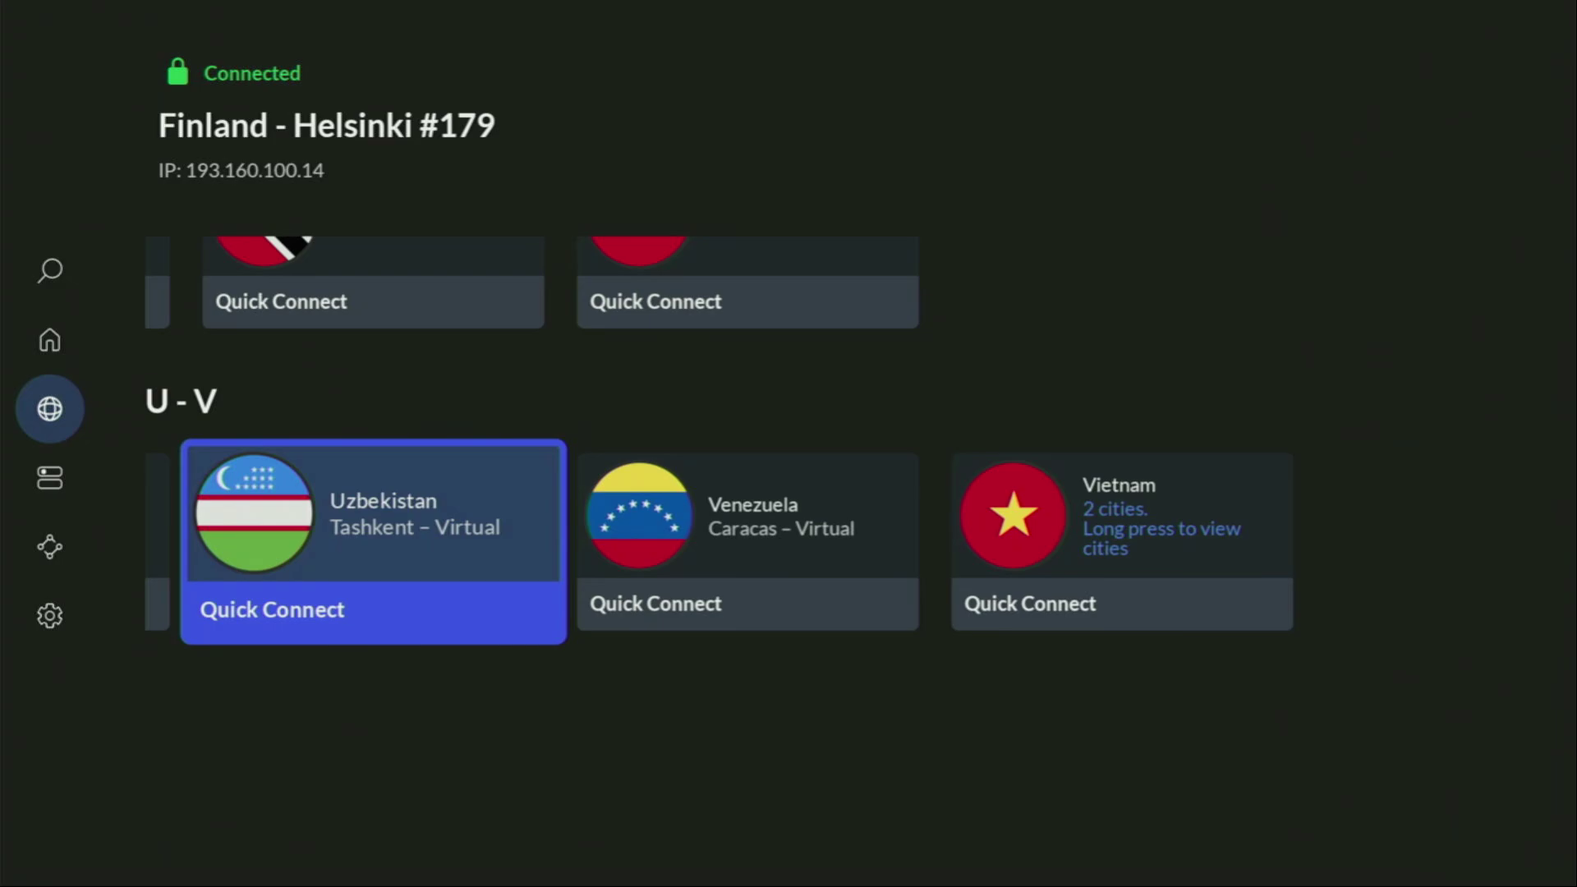
Step: Go Home and launch Downloader from Your Apps & Channels
{"action": "key", "text": "Home"}
{"action": "key", "text": "Right"}
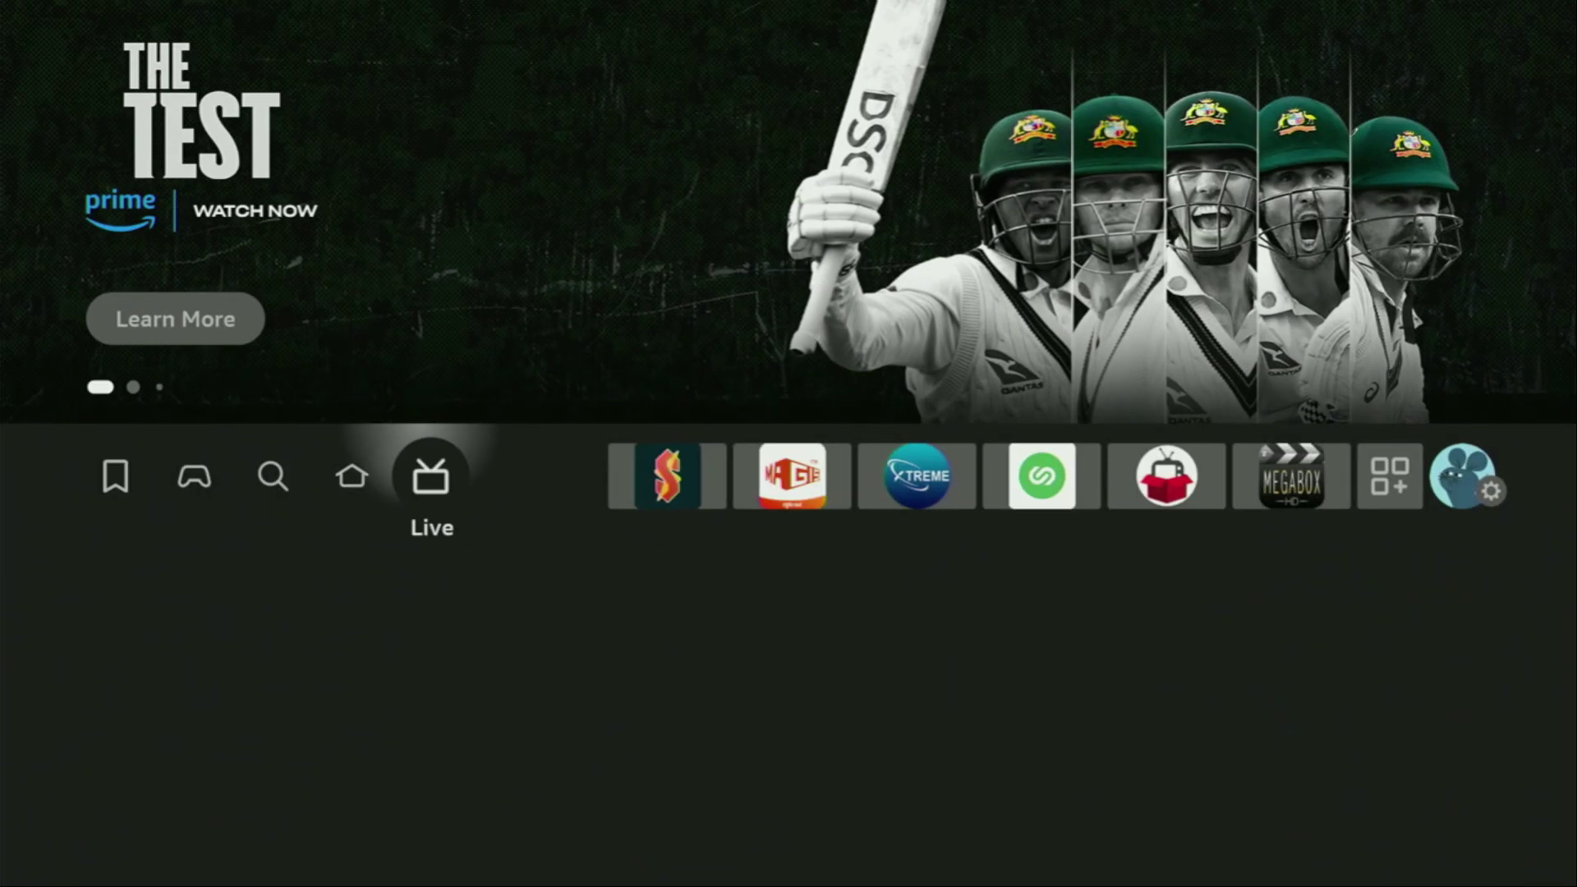
{"action": "key", "text": "Right"}
{"action": "key", "text": "Right"}
{"action": "key", "text": "Right"}
{"action": "key", "text": "Right"}
{"action": "key", "text": "Right"}
{"action": "key", "text": "Right"}
{"action": "key", "text": "Right"}
{"action": "key", "text": "Return"}
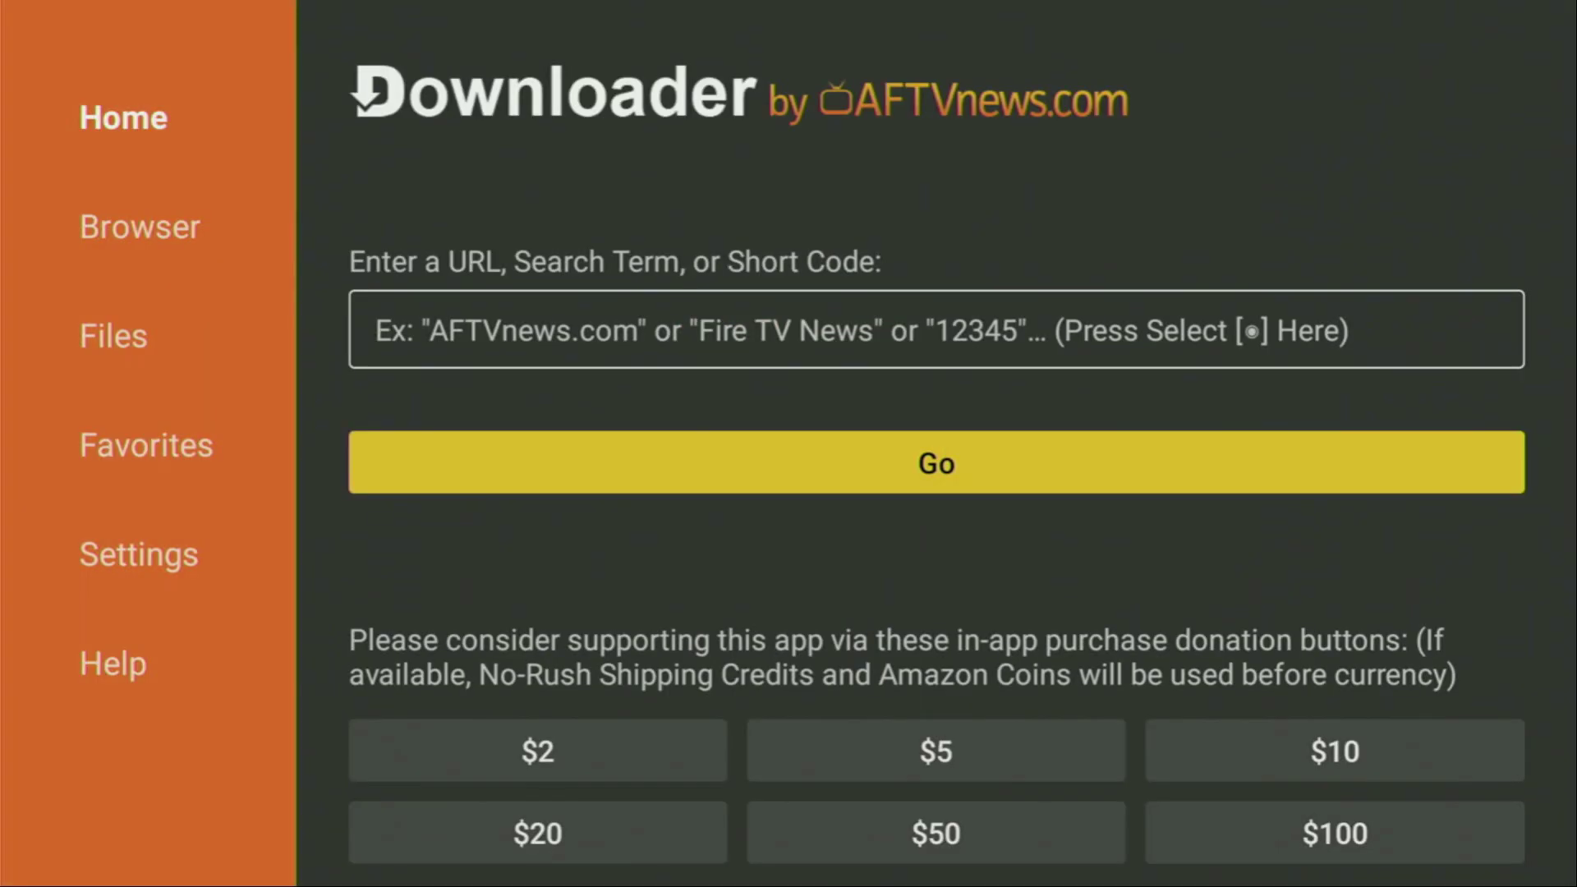
Step: Select Home in Downloader's sidebar and open text entry for the URL field
{"action": "key", "text": "Left"}
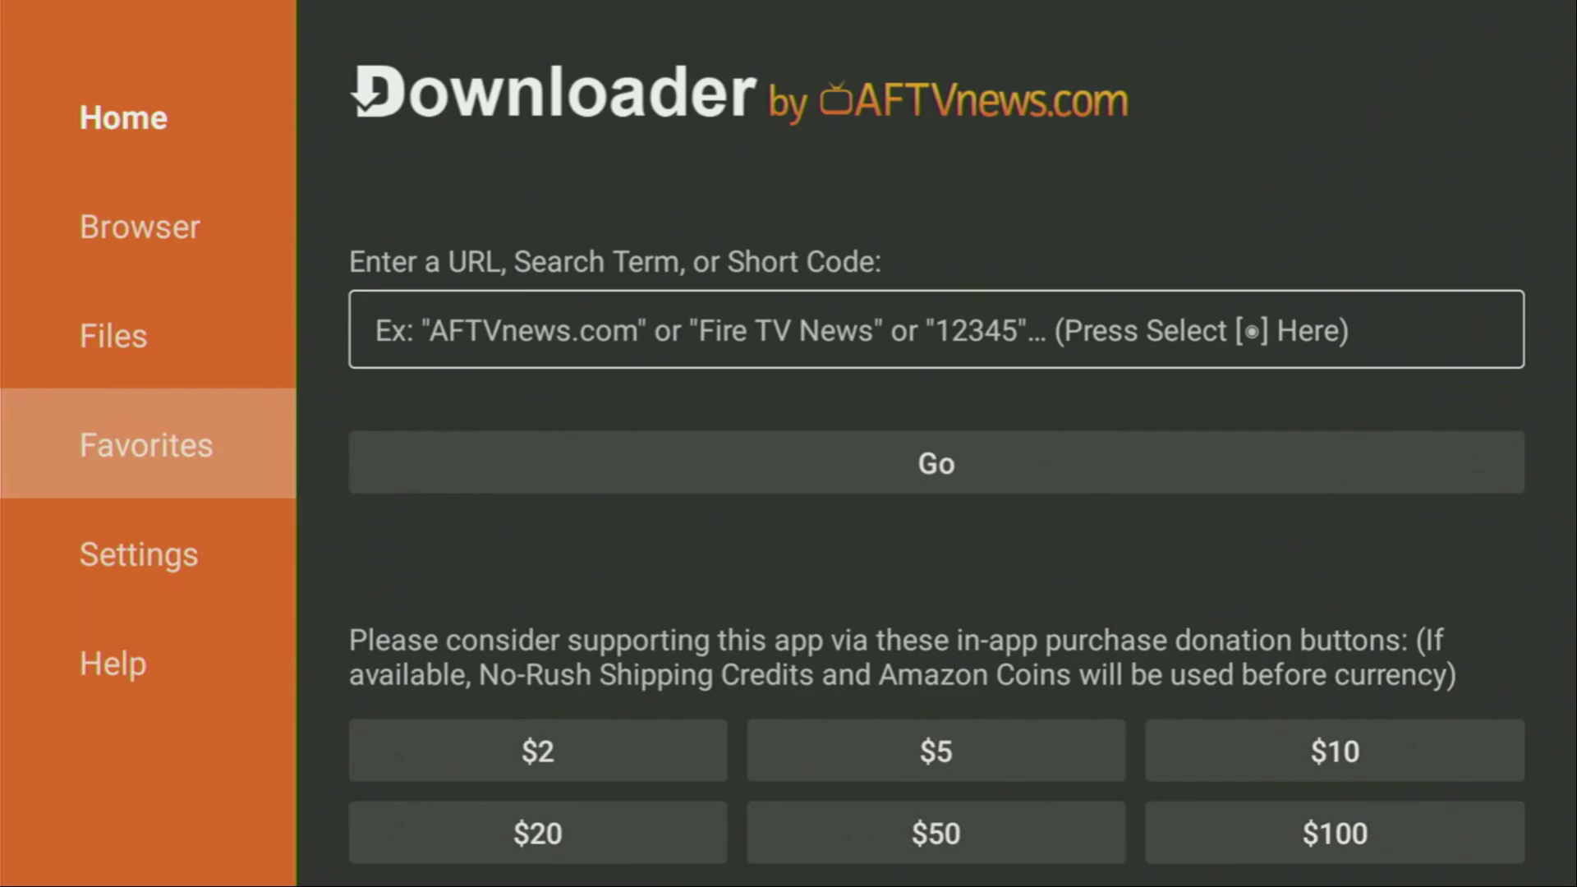
{"action": "key", "text": "Up"}
{"action": "key", "text": "Up"}
{"action": "key", "text": "Up"}
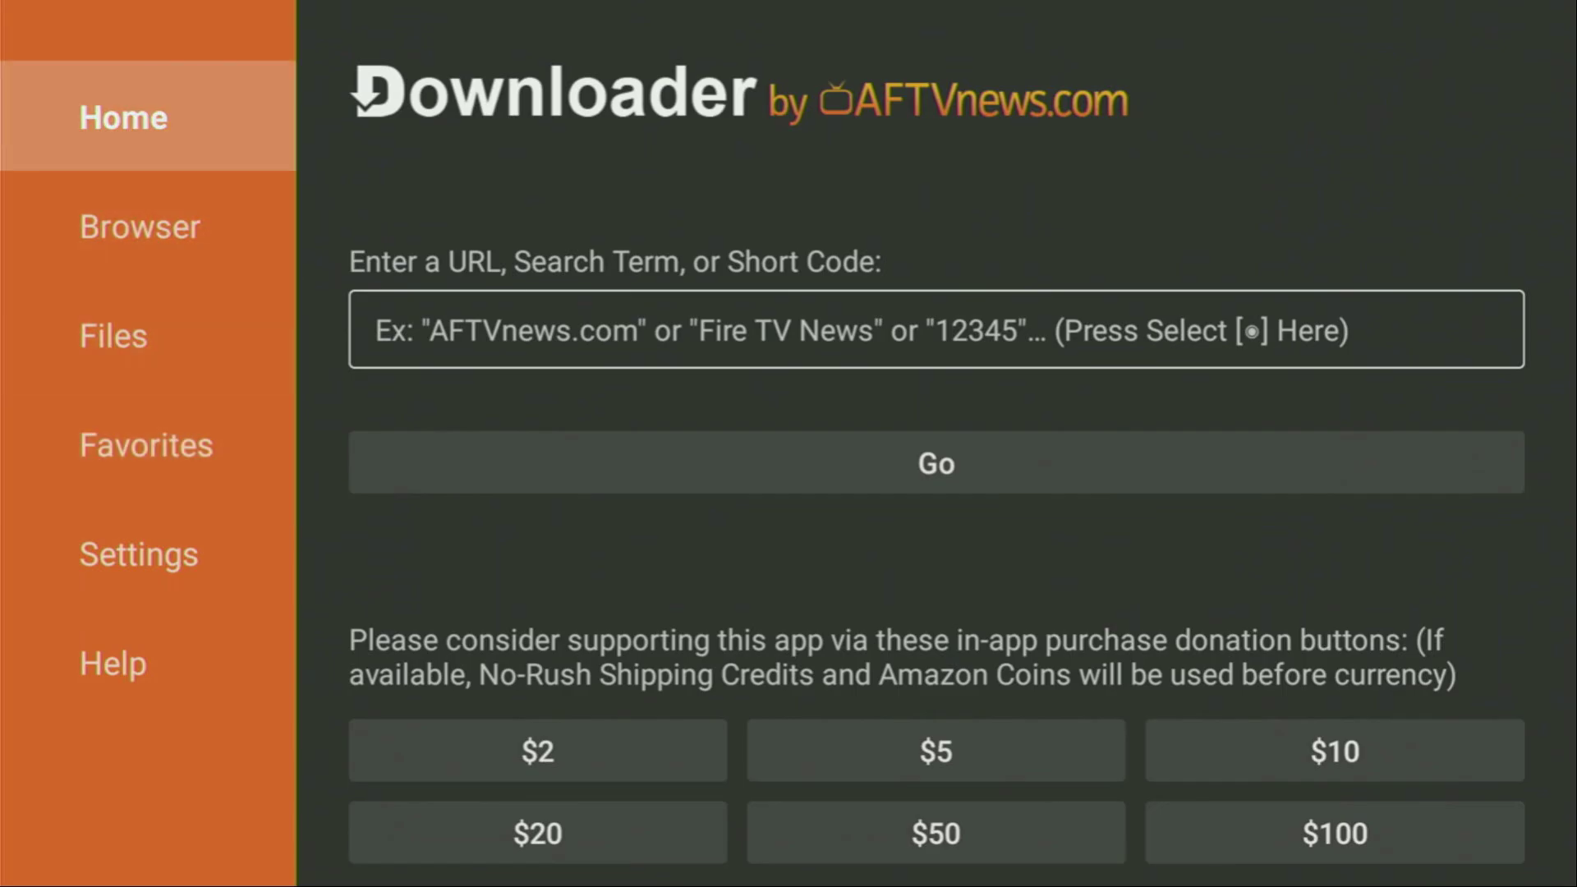
{"action": "key", "text": "Down"}
{"action": "key", "text": "Up"}
{"action": "key", "text": "Right"}
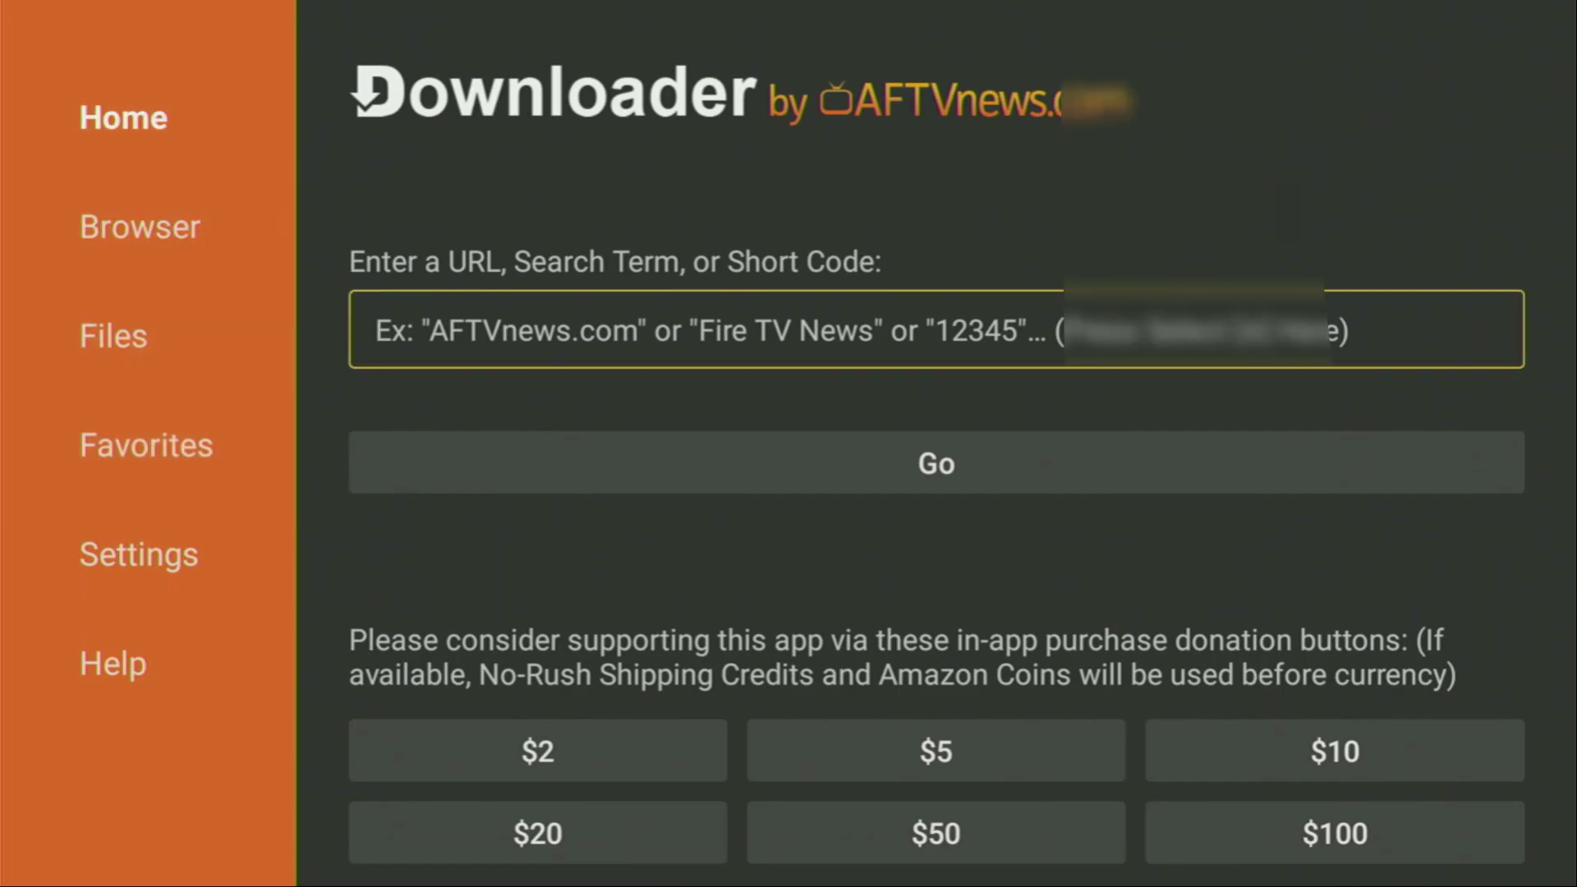
{"action": "key", "text": "Return"}
Step: Spell out iptvsmarters.com in Downloader's Home URL field on the on-screen keyboard
{"action": "key", "text": "Right"}
{"action": "key", "text": "Right"}
{"action": "key", "text": "Right"}
{"action": "key", "text": "Right"}
{"action": "key", "text": "Right"}
{"action": "key", "text": "Right"}
{"action": "key", "text": "Right"}
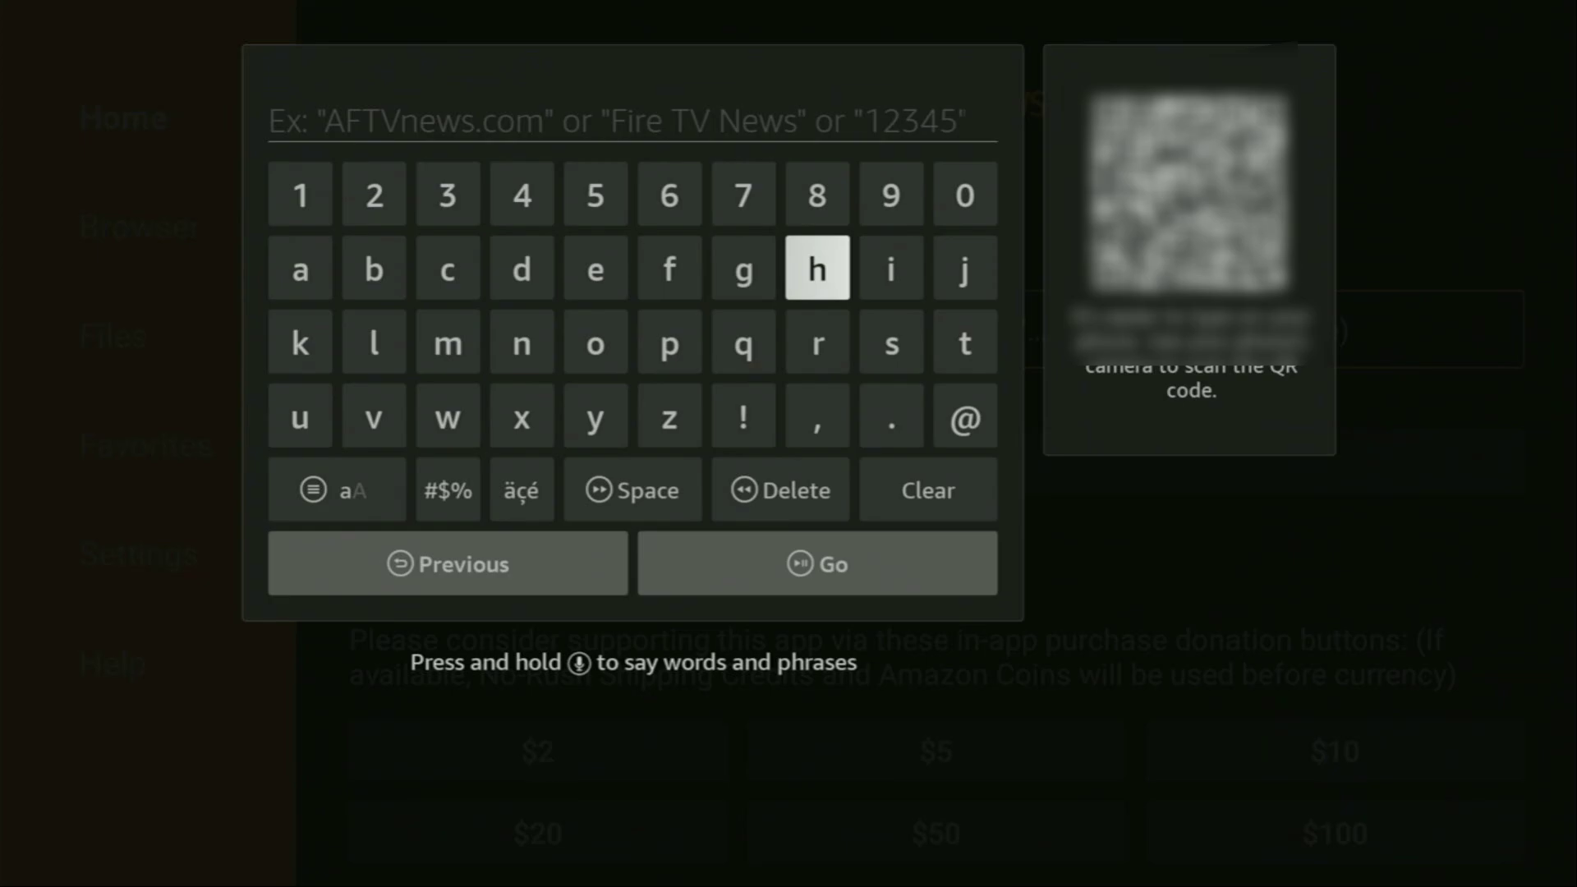
{"action": "key", "text": "Right"}
{"action": "key", "text": "Return"}
{"action": "key", "text": "Down"}
{"action": "key", "text": "Left"}
{"action": "key", "text": "Left"}
{"action": "key", "text": "Left"}
{"action": "key", "text": "Return"}
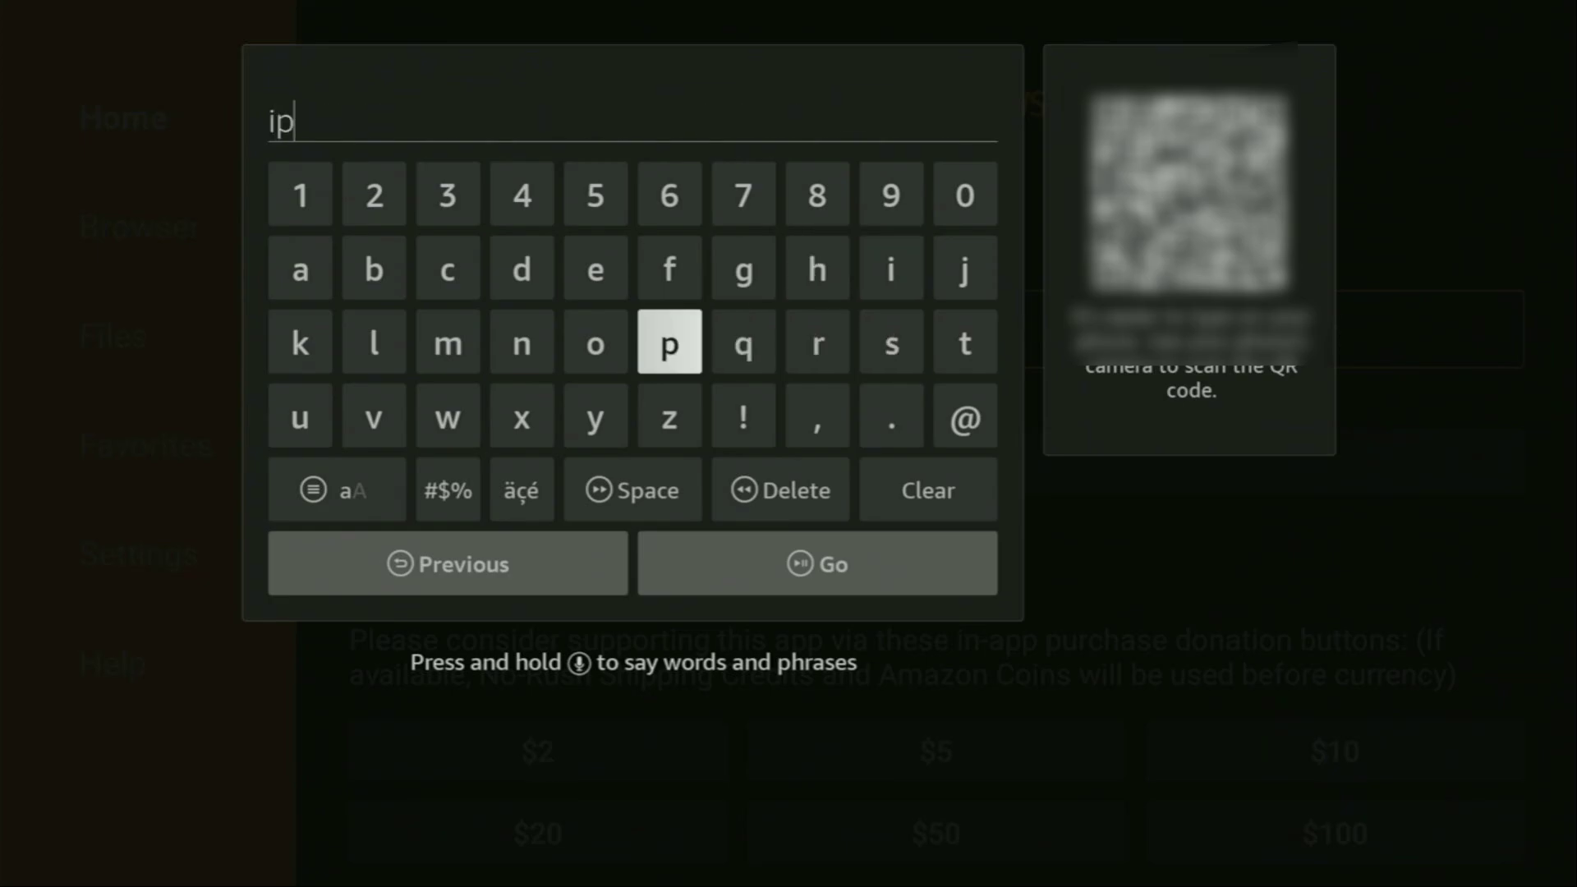
{"action": "key", "text": "Right"}
{"action": "key", "text": "Right"}
{"action": "key", "text": "Return"}
{"action": "key", "text": "Down"}
{"action": "key", "text": "Right"}
{"action": "key", "text": "Right"}
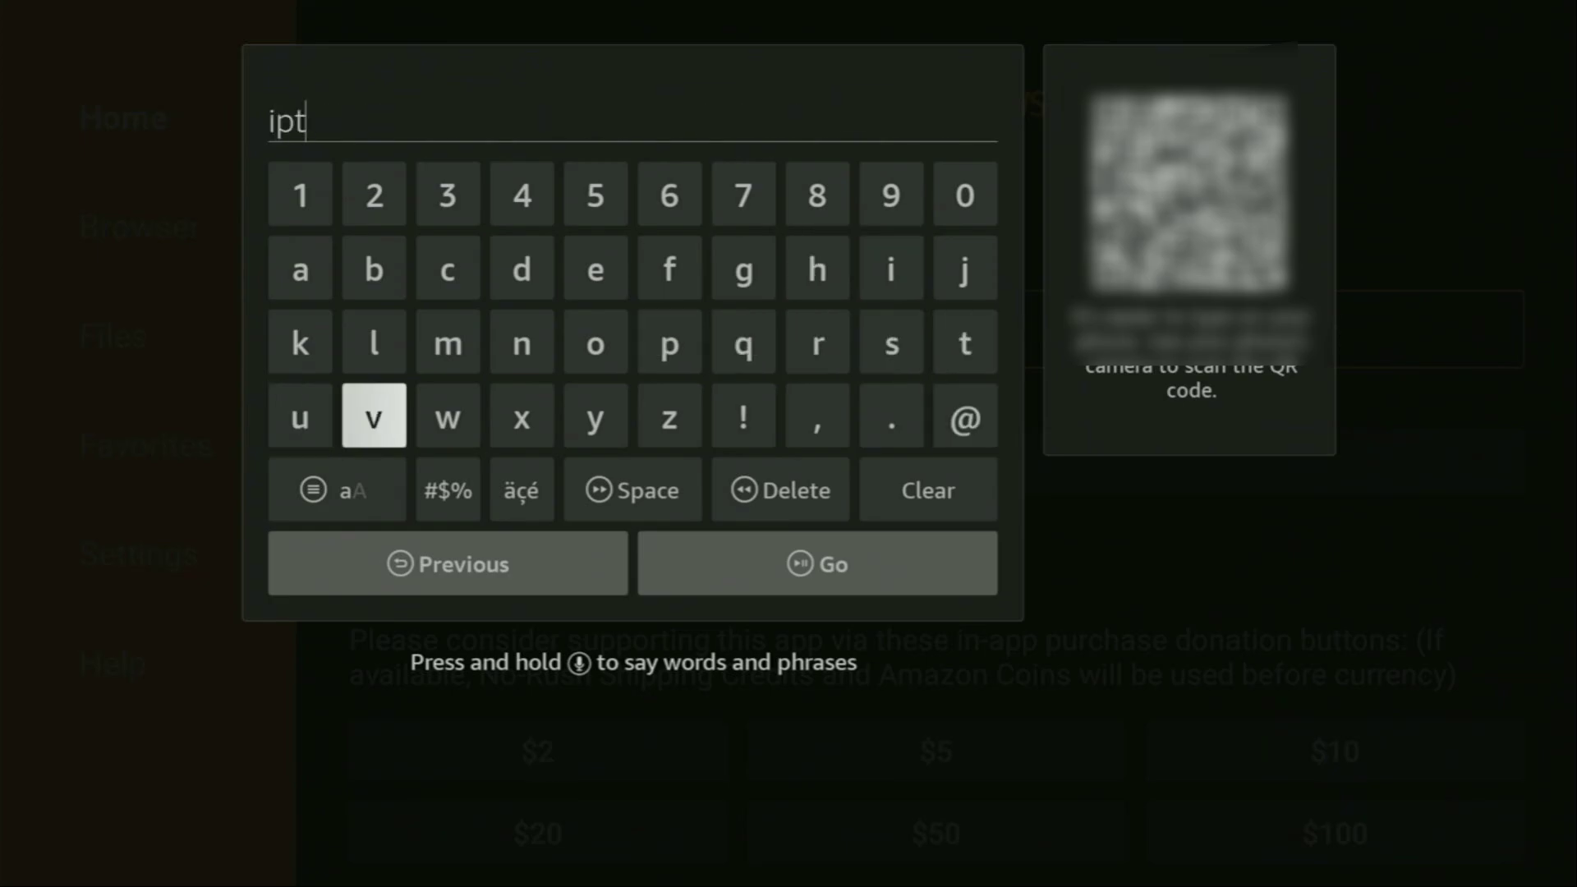
{"action": "key", "text": "Return"}
{"action": "key", "text": "Up"}
{"action": "key", "text": "Right"}
{"action": "key", "text": "Right"}
{"action": "key", "text": "Right"}
{"action": "key", "text": "Right"}
{"action": "key", "text": "Right"}
{"action": "key", "text": "Right"}
{"action": "key", "text": "Right"}
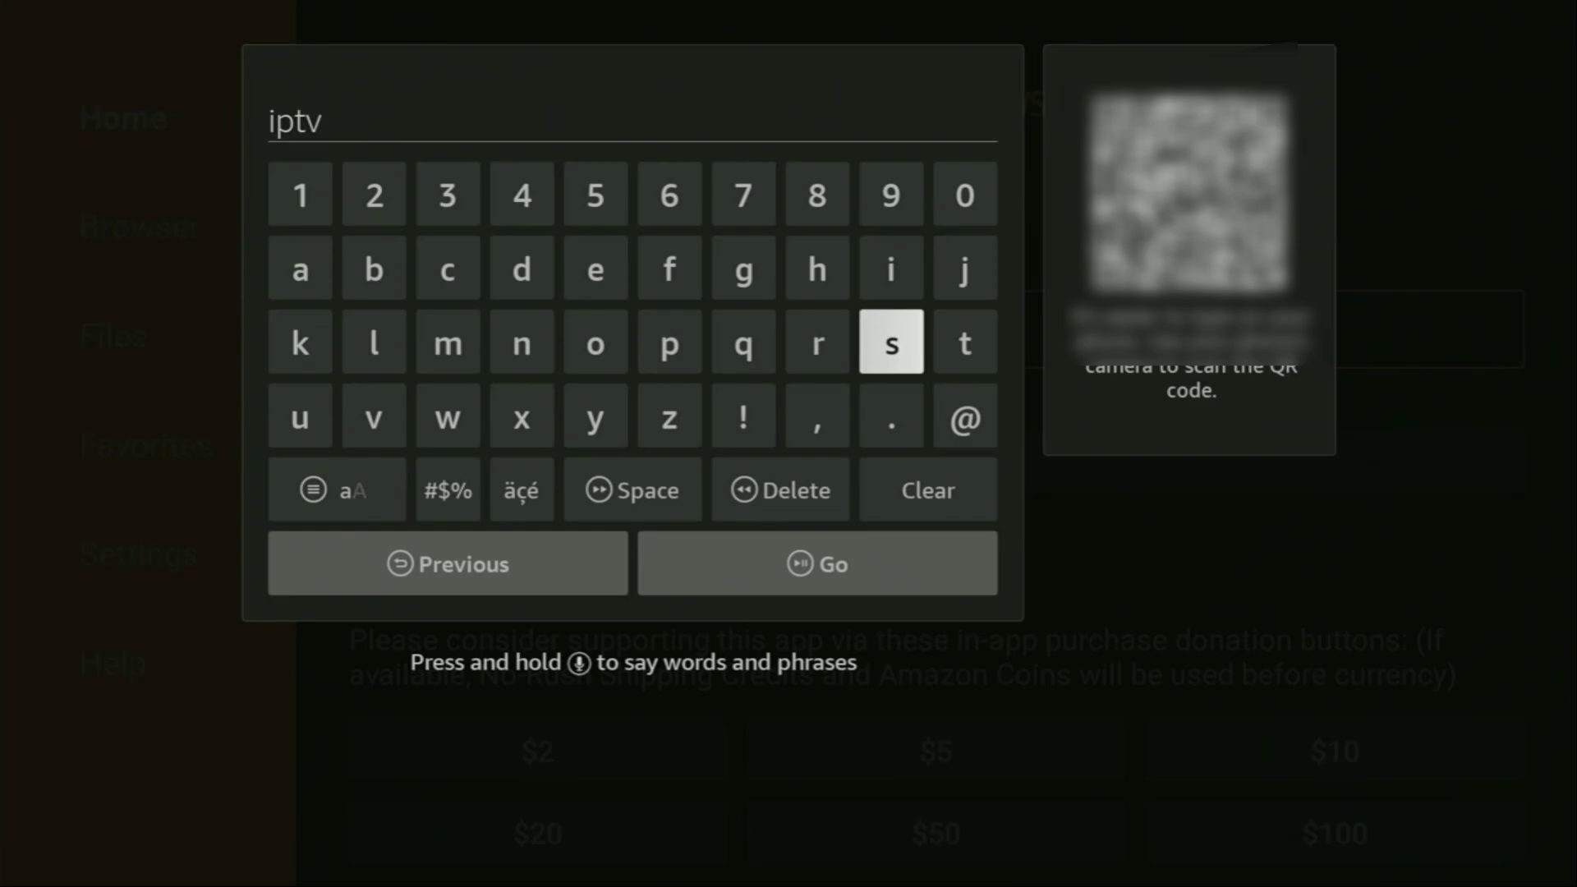
{"action": "key", "text": "Return"}
{"action": "key", "text": "Left"}
{"action": "key", "text": "Left"}
{"action": "key", "text": "Left"}
{"action": "key", "text": "Left"}
{"action": "key", "text": "Left"}
{"action": "key", "text": "Left"}
{"action": "key", "text": "Return"}
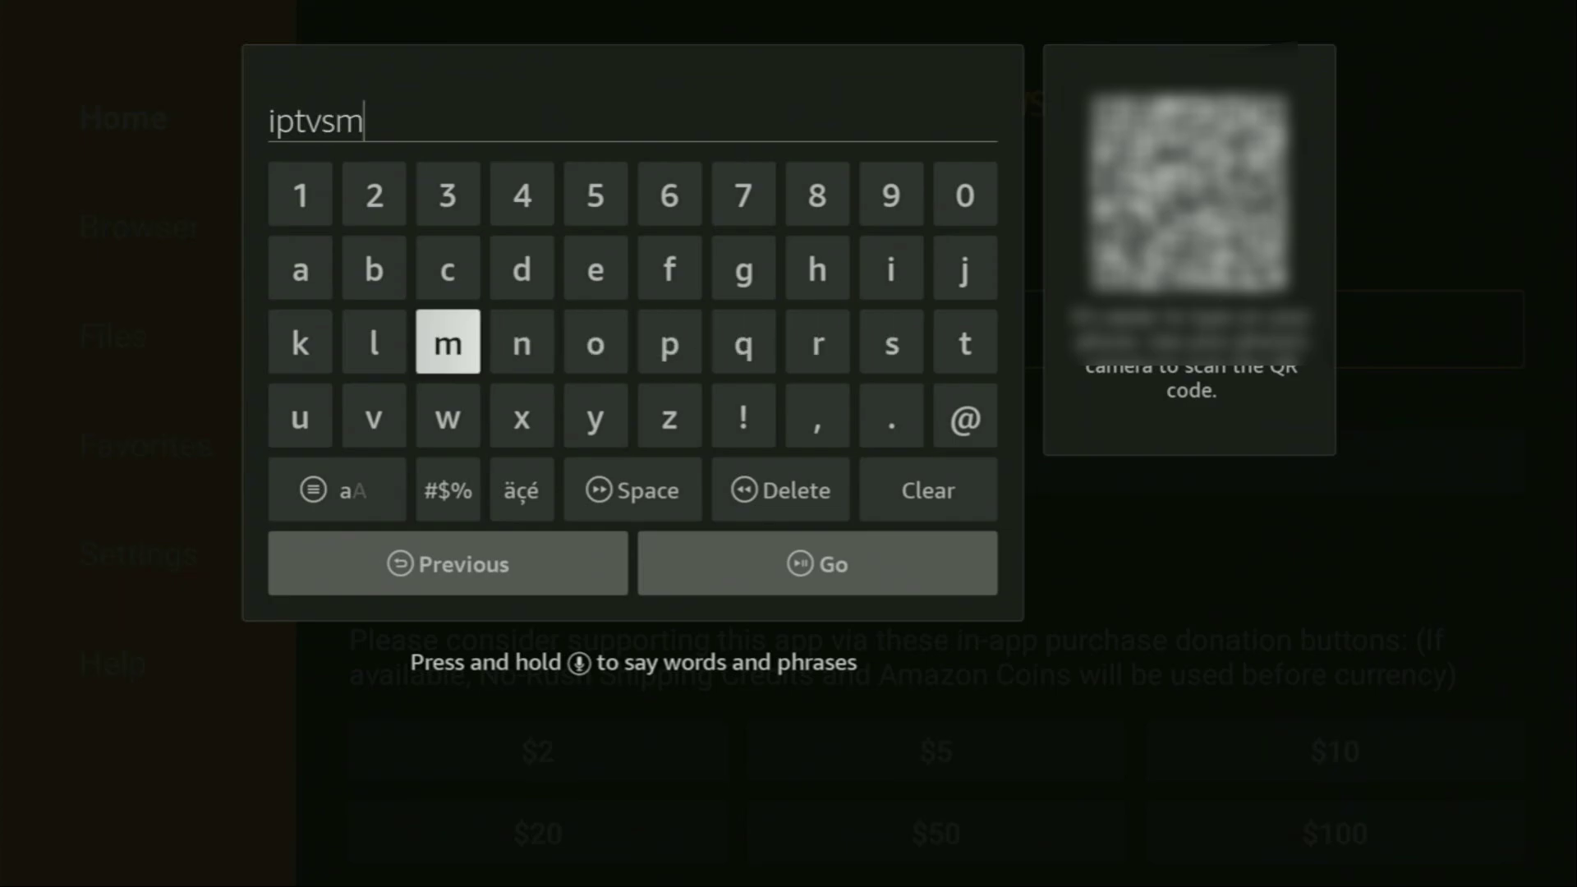
{"action": "key", "text": "Up"}
{"action": "key", "text": "Left"}
{"action": "key", "text": "Left"}
{"action": "key", "text": "Return"}
{"action": "key", "text": "Down"}
{"action": "key", "text": "Right"}
{"action": "key", "text": "Right"}
{"action": "key", "text": "Right"}
{"action": "key", "text": "Right"}
{"action": "key", "text": "Right"}
{"action": "key", "text": "Right"}
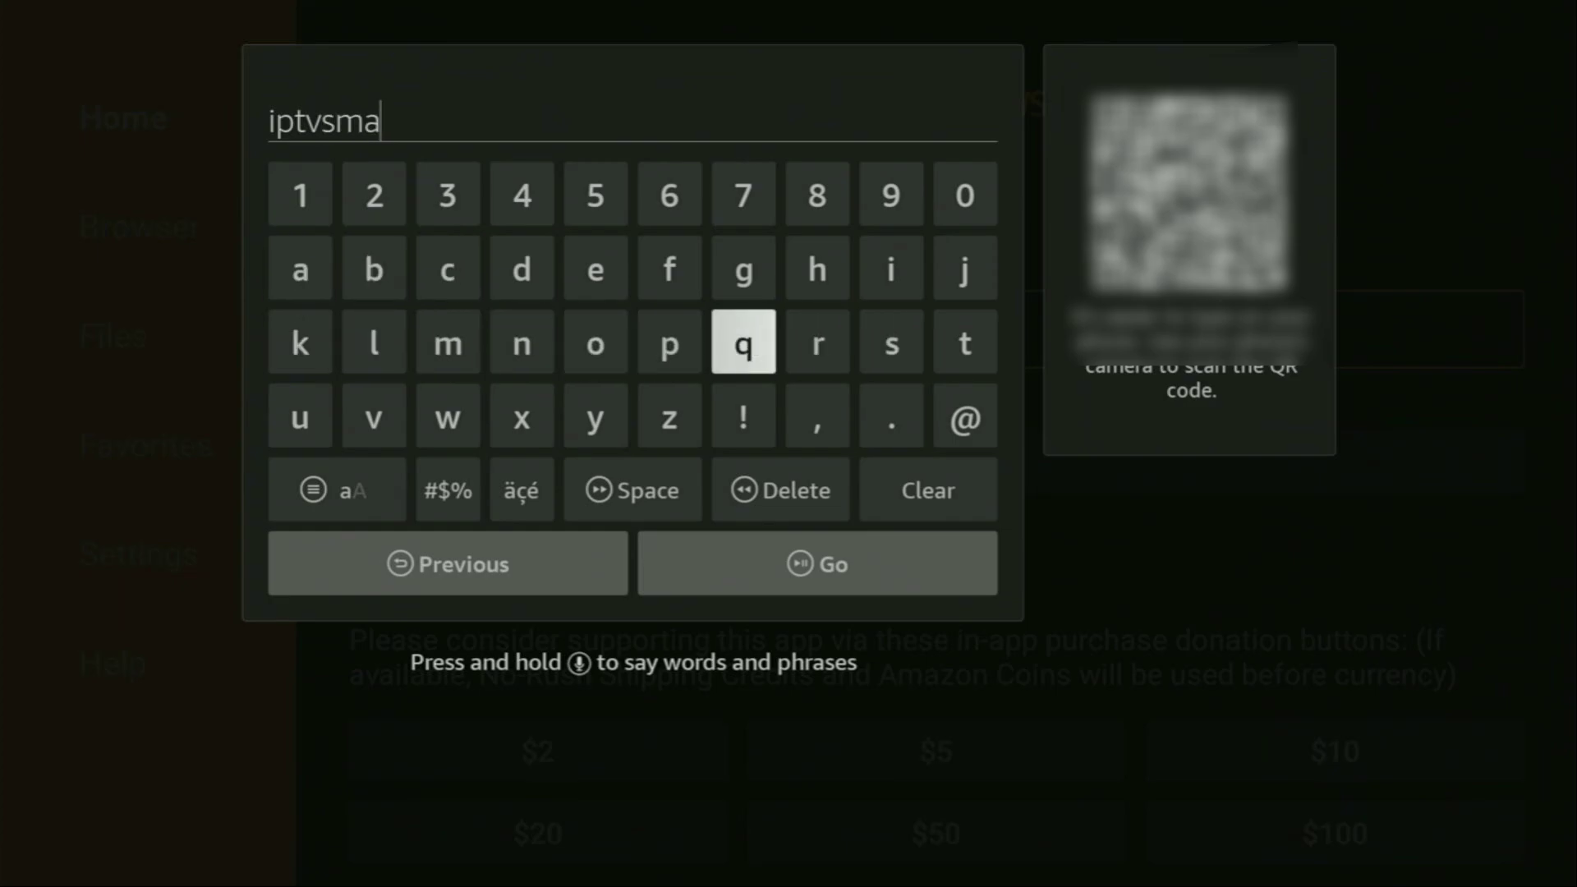
{"action": "key", "text": "Right"}
{"action": "key", "text": "Return"}
{"action": "key", "text": "Right"}
{"action": "key", "text": "Right"}
{"action": "key", "text": "Return"}
{"action": "key", "text": "Up"}
{"action": "key", "text": "Left"}
{"action": "key", "text": "Left"}
{"action": "key", "text": "Left"}
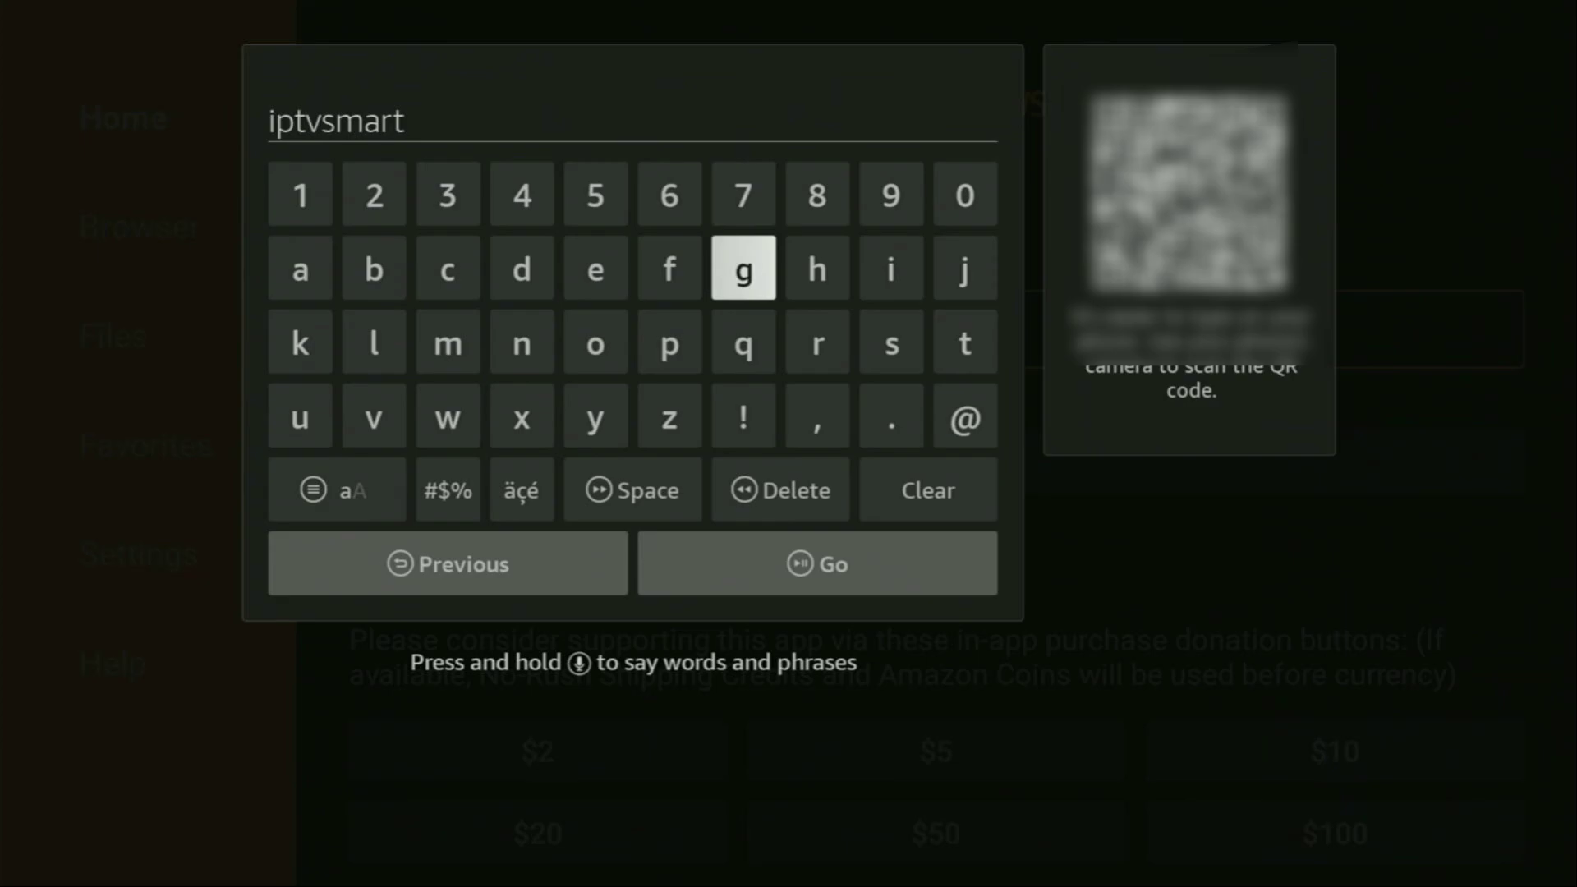
{"action": "key", "text": "Left"}
{"action": "key", "text": "Left"}
{"action": "key", "text": "Return"}
{"action": "key", "text": "Down"}
{"action": "key", "text": "Right"}
{"action": "key", "text": "Right"}
{"action": "key", "text": "Right"}
{"action": "key", "text": "Return"}
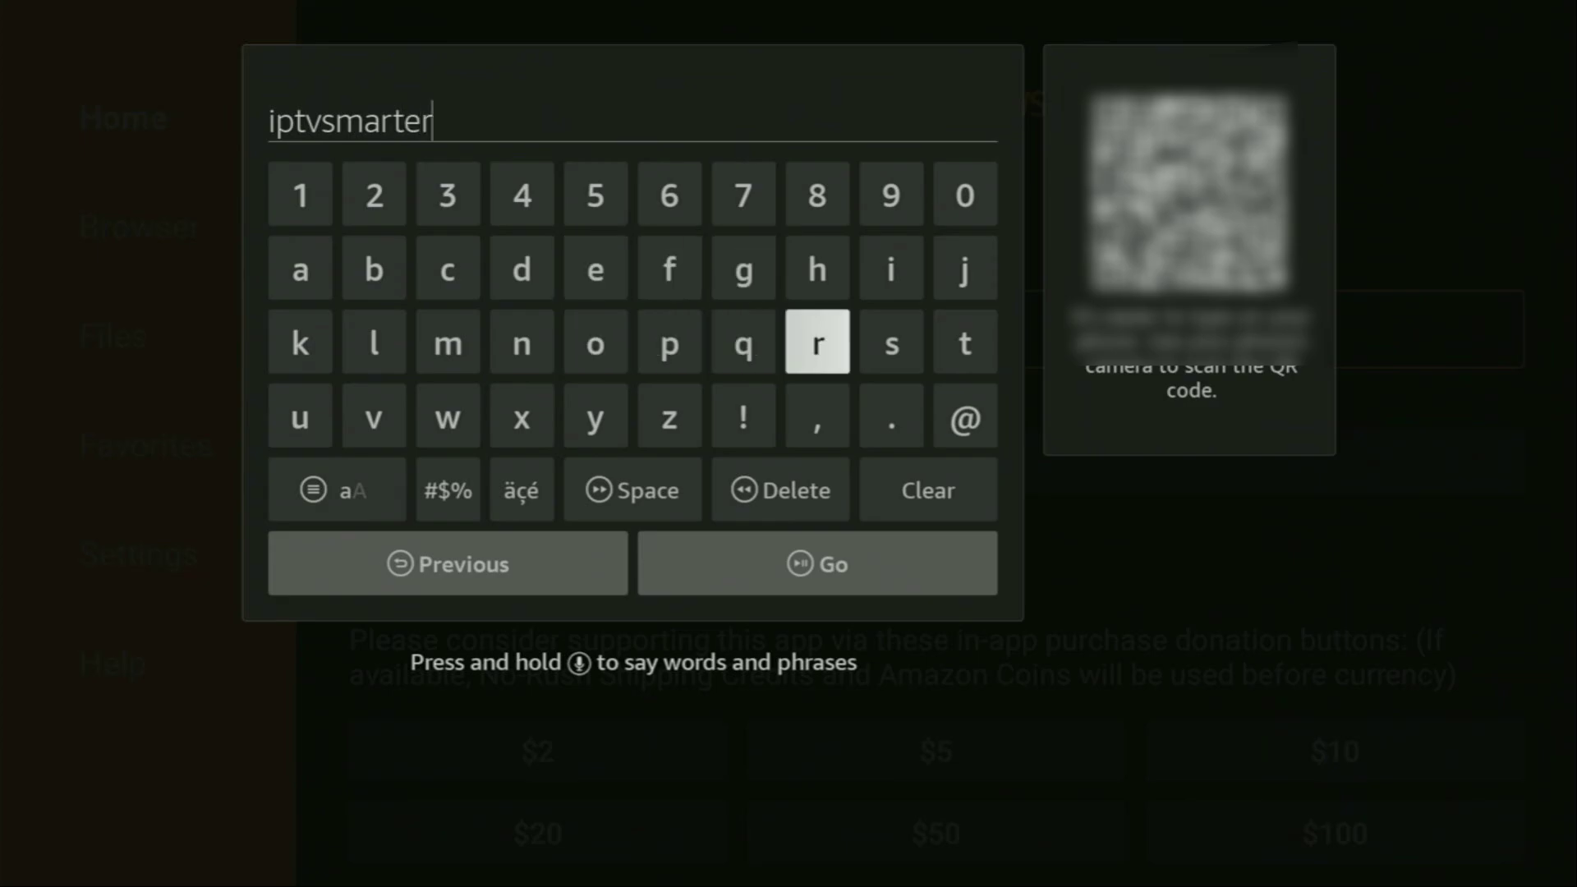
{"action": "key", "text": "Right"}
{"action": "key", "text": "Return"}
{"action": "key", "text": "Down"}
{"action": "key", "text": "Return"}
{"action": "key", "text": "Up"}
{"action": "key", "text": "Up"}
{"action": "key", "text": "Left"}
{"action": "key", "text": "Left"}
{"action": "key", "text": "Left"}
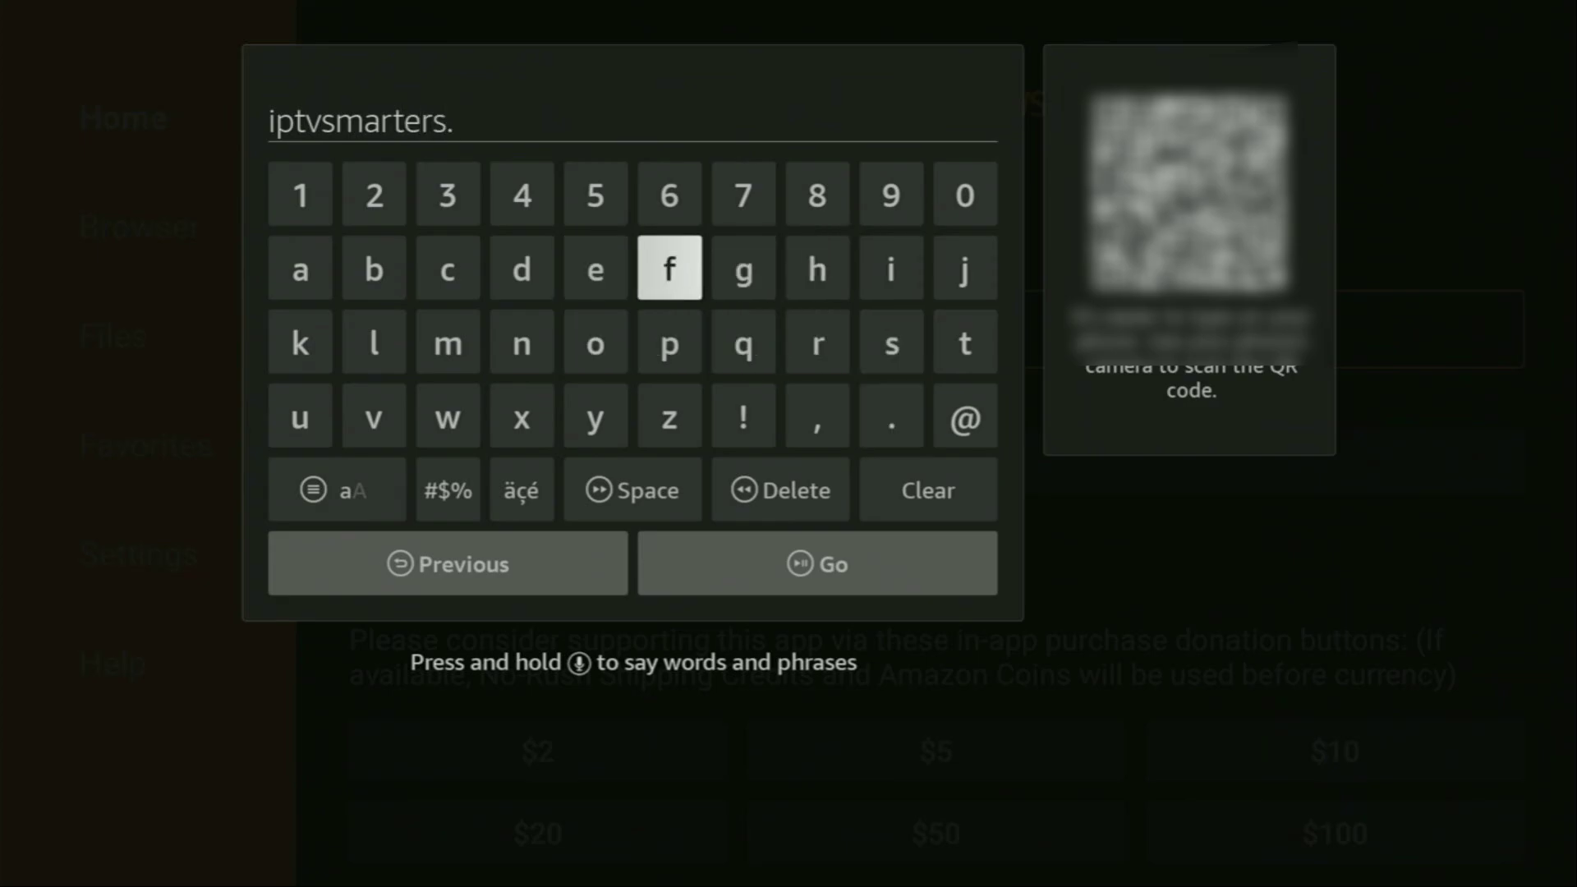
{"action": "key", "text": "Left"}
{"action": "key", "text": "Left"}
{"action": "key", "text": "Left"}
{"action": "key", "text": "Return"}
{"action": "key", "text": "Down"}
{"action": "key", "text": "Right"}
{"action": "key", "text": "Right"}
{"action": "key", "text": "Return"}
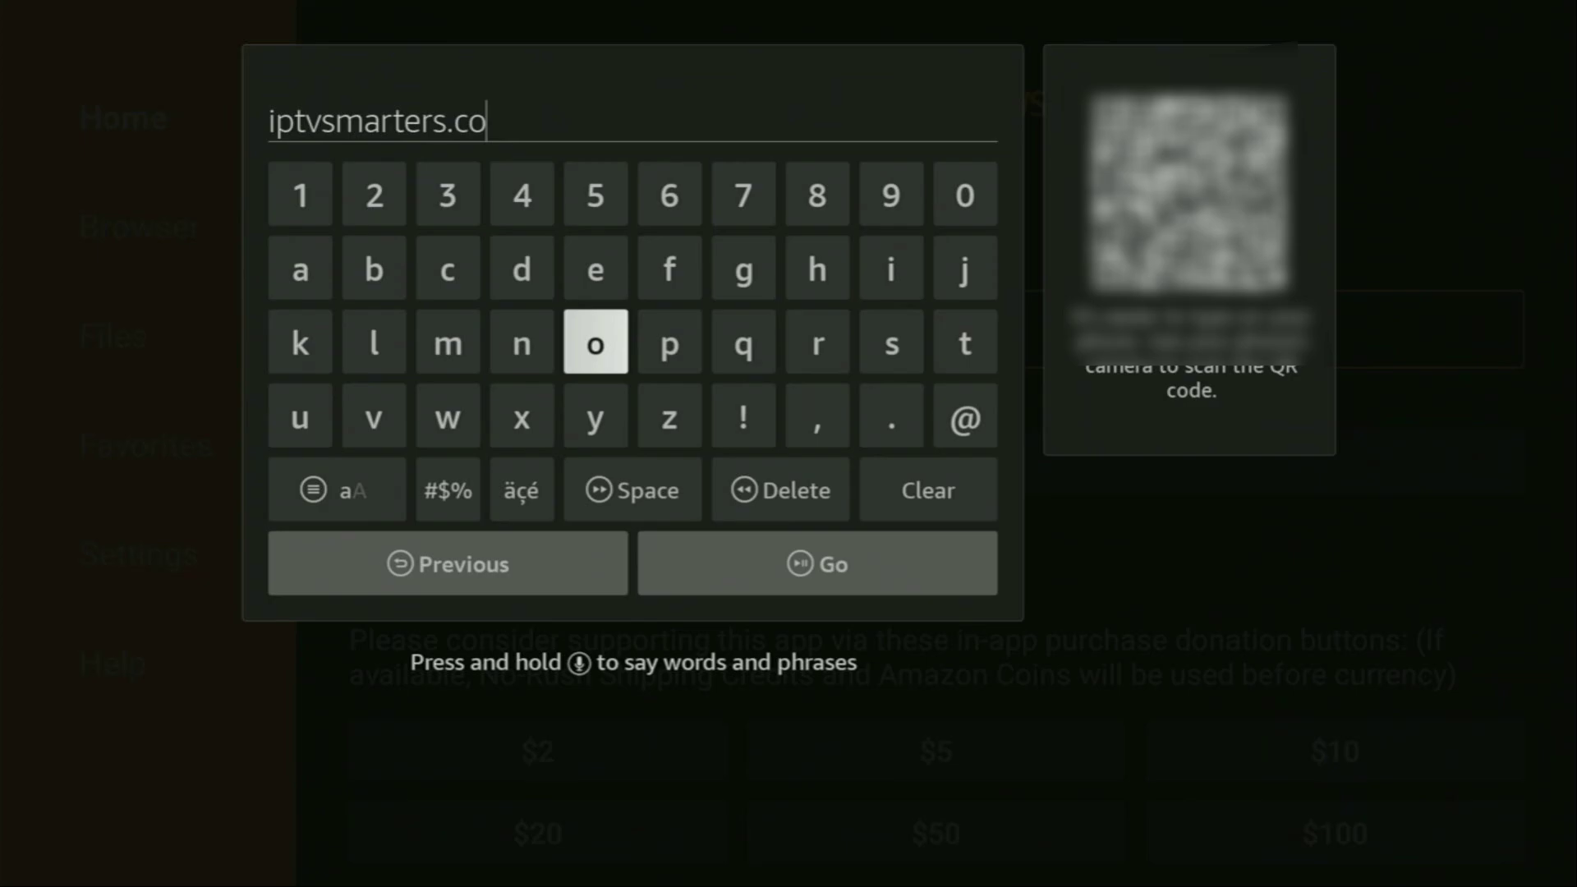
{"action": "key", "text": "Left"}
{"action": "key", "text": "Left"}
{"action": "key", "text": "Return"}
{"action": "key", "text": "Up"}
{"action": "key", "text": "Up"}
{"action": "key", "text": "Left"}
{"action": "key", "text": "Left"}
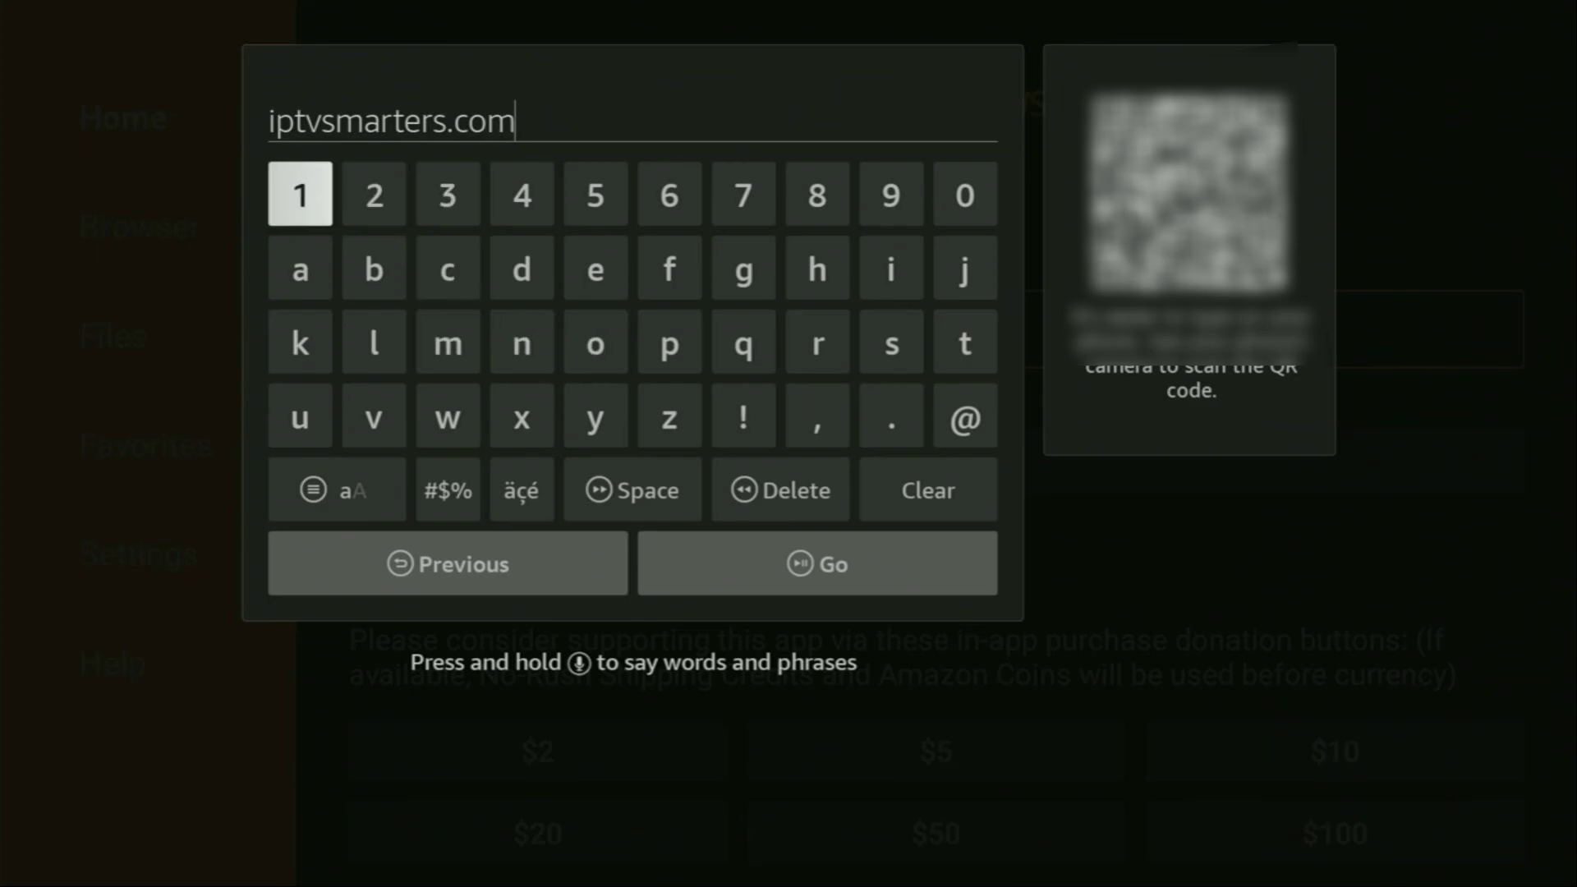
Step: Submit the address with Go to load the iptvsmarters.com home page
{"action": "key", "text": "Right"}
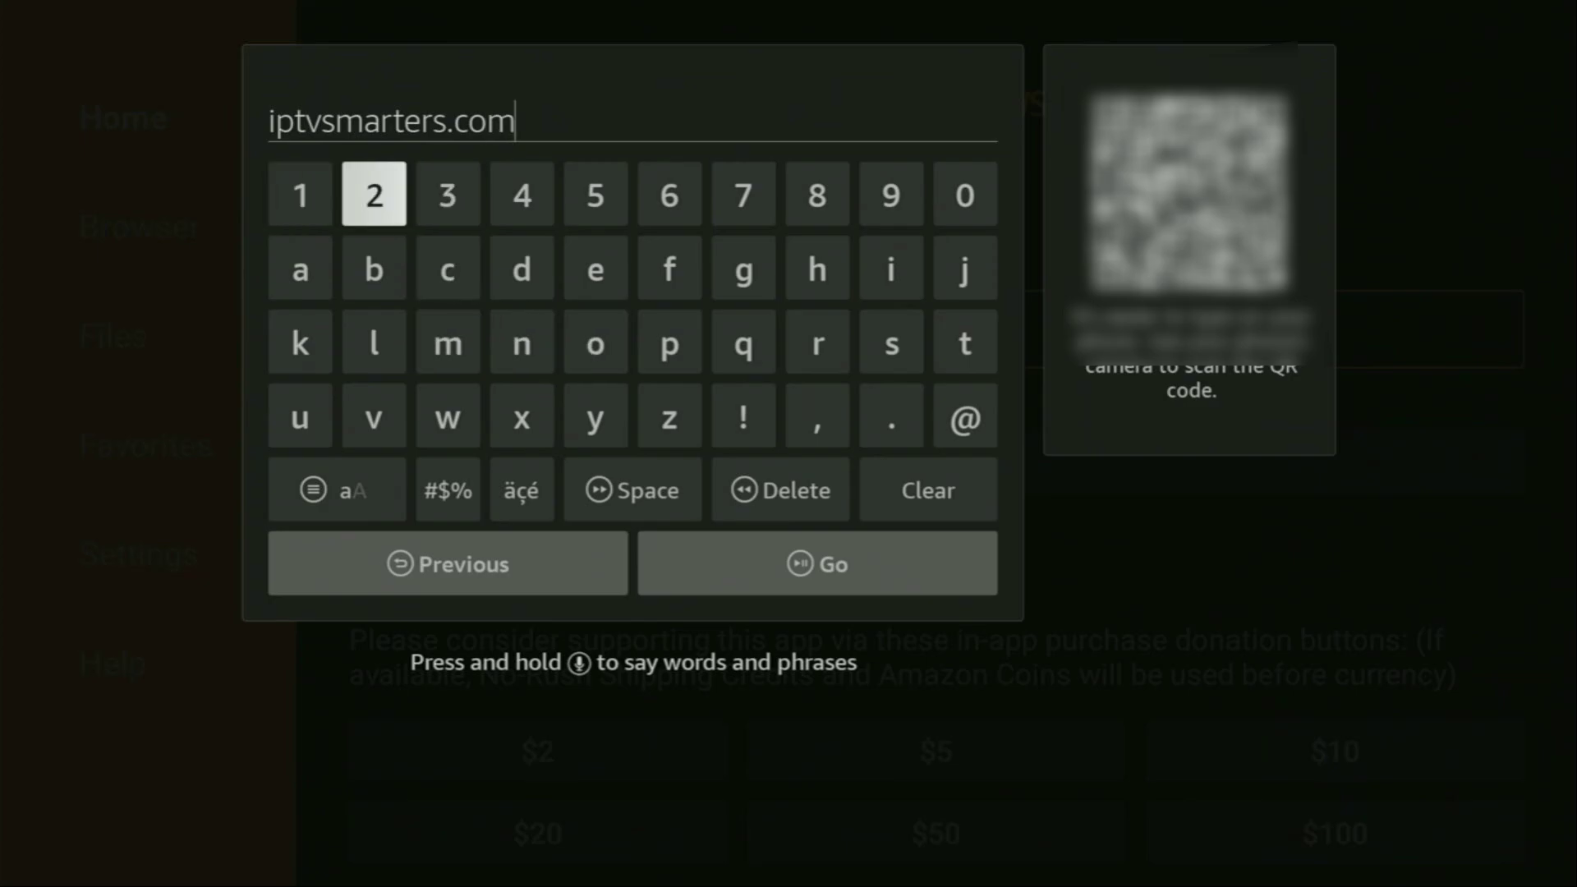
{"action": "key", "text": "Right"}
{"action": "key", "text": "Right"}
{"action": "key", "text": "Right"}
{"action": "key", "text": "Right"}
{"action": "key", "text": "Right"}
{"action": "key", "text": "Right"}
{"action": "key", "text": "Right"}
{"action": "key", "text": "Right"}
{"action": "key", "text": "Left"}
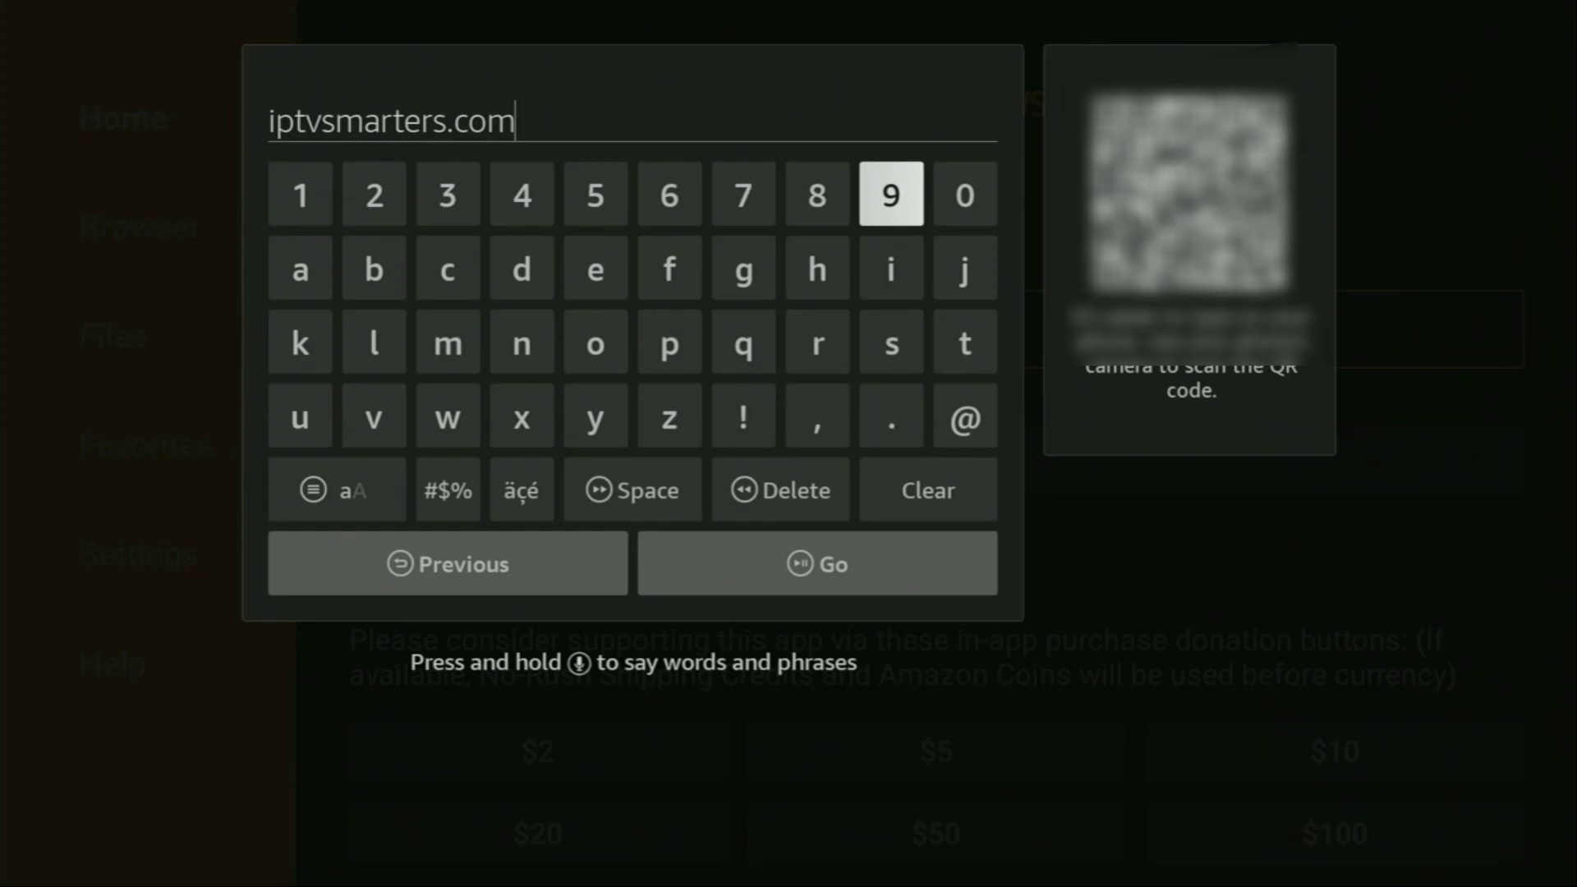
{"action": "key", "text": "Left"}
{"action": "key", "text": "Left"}
{"action": "key", "text": "Left"}
{"action": "key", "text": "Left"}
{"action": "key", "text": "Left"}
{"action": "key", "text": "Left"}
{"action": "key", "text": "Left"}
{"action": "key", "text": "Left"}
{"action": "key", "text": "Right"}
{"action": "key", "text": "Right"}
{"action": "key", "text": "Right"}
{"action": "key", "text": "Right"}
{"action": "key", "text": "Right"}
{"action": "key", "text": "Right"}
{"action": "key", "text": "Right"}
{"action": "key", "text": "Right"}
{"action": "key", "text": "Right"}
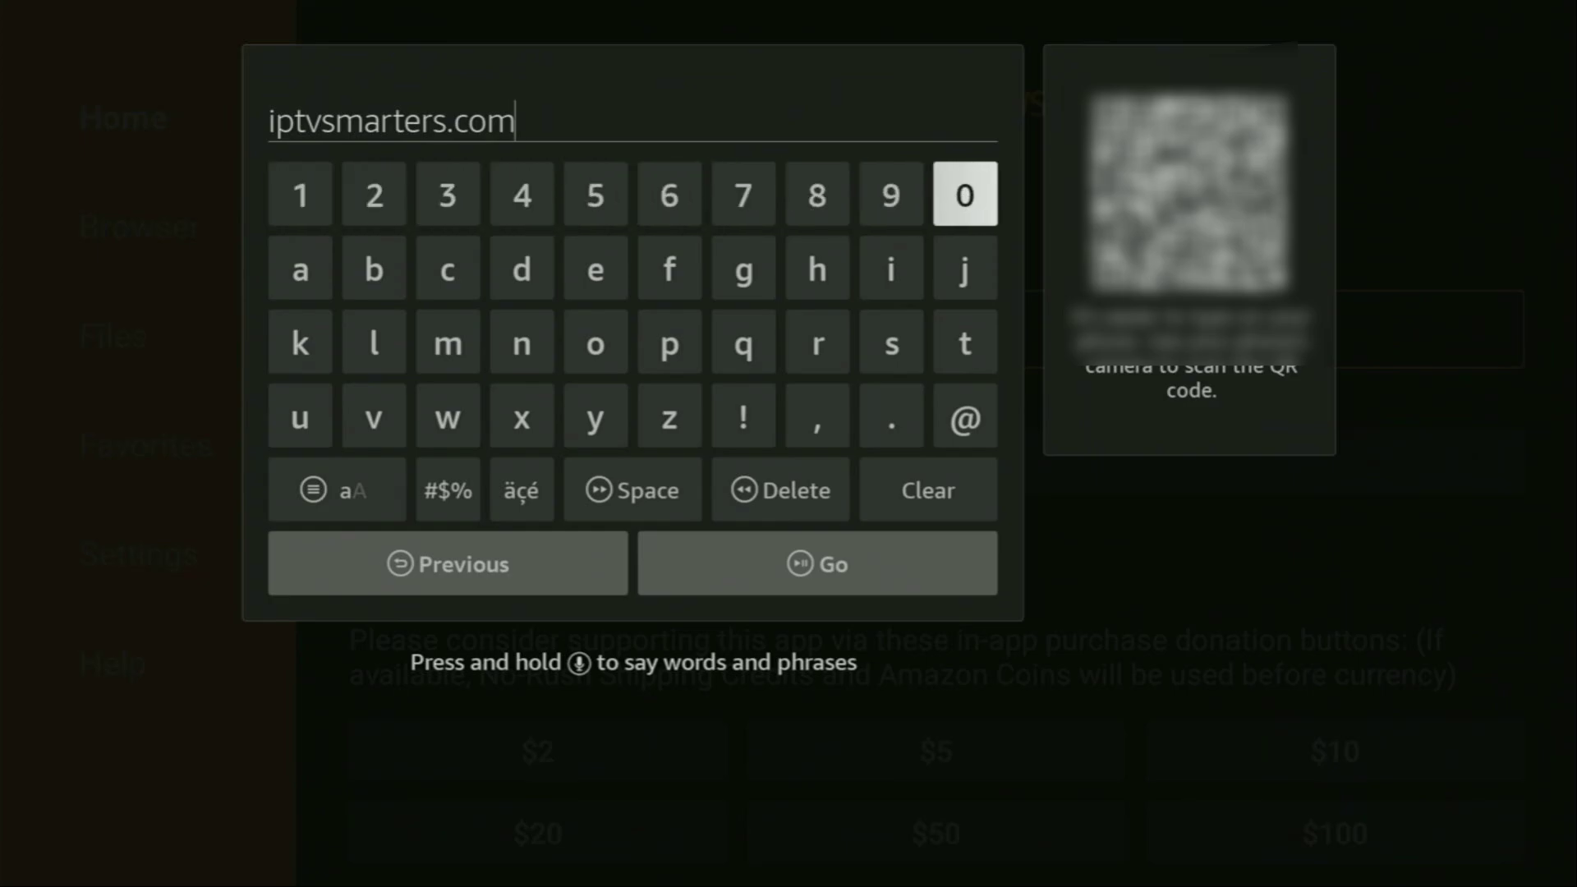
{"action": "key", "text": "Left"}
{"action": "key", "text": "Left"}
{"action": "key", "text": "Left"}
{"action": "key", "text": "Left"}
{"action": "key", "text": "Left"}
{"action": "key", "text": "Left"}
{"action": "key", "text": "Left"}
{"action": "key", "text": "Left"}
{"action": "key", "text": "Left"}
{"action": "key", "text": "Right"}
{"action": "key", "text": "Right"}
{"action": "key", "text": "Right"}
{"action": "key", "text": "Right"}
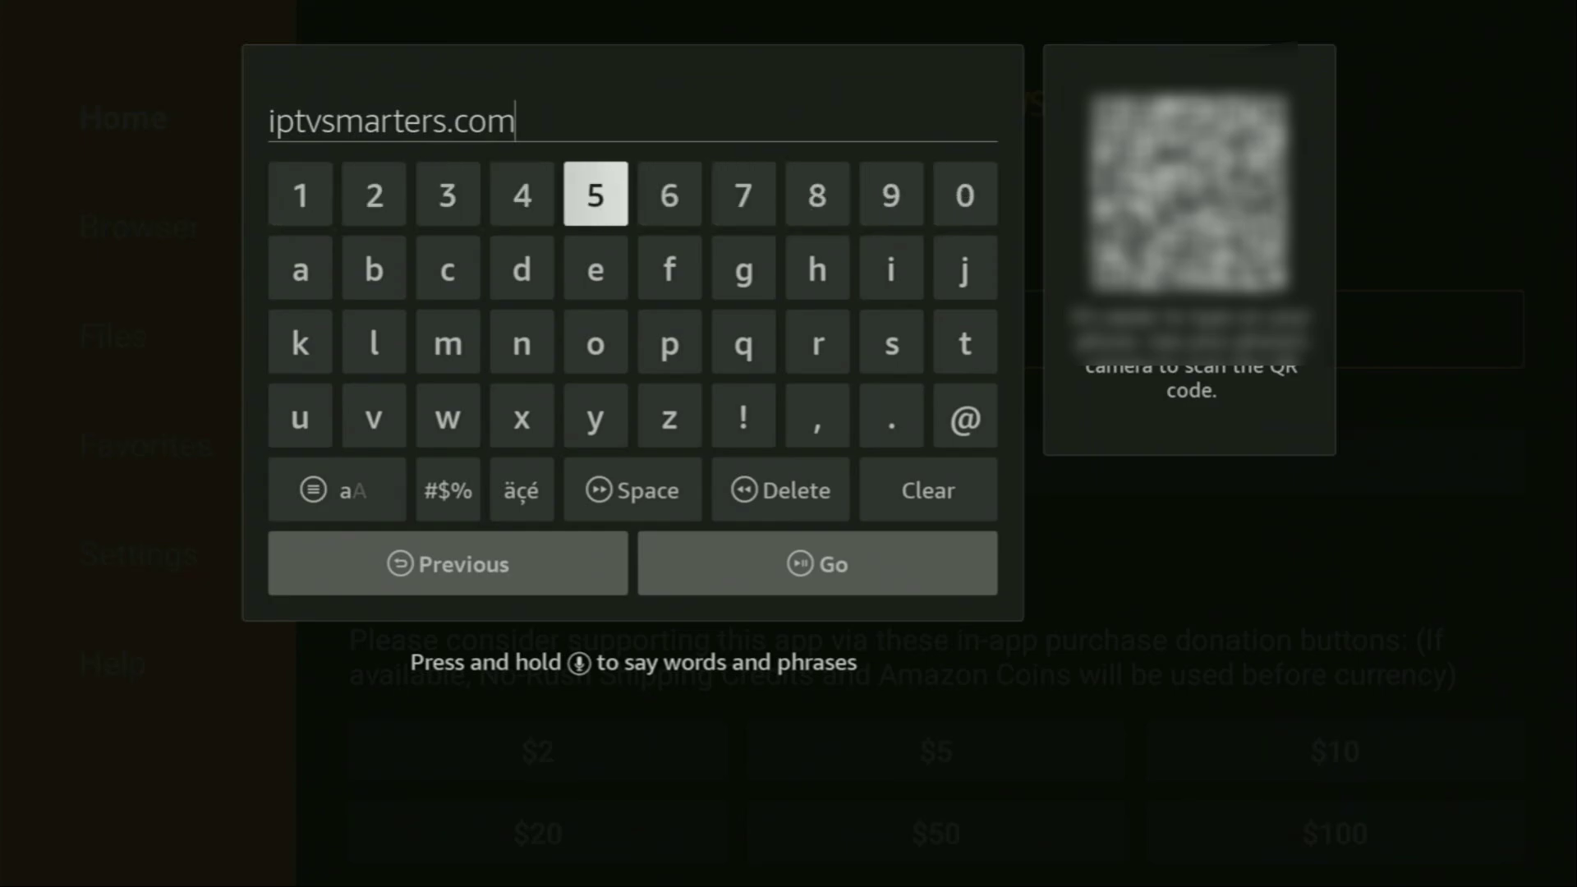
{"action": "key", "text": "Right"}
{"action": "key", "text": "Right"}
{"action": "key", "text": "Right"}
{"action": "key", "text": "Right"}
{"action": "key", "text": "Right"}
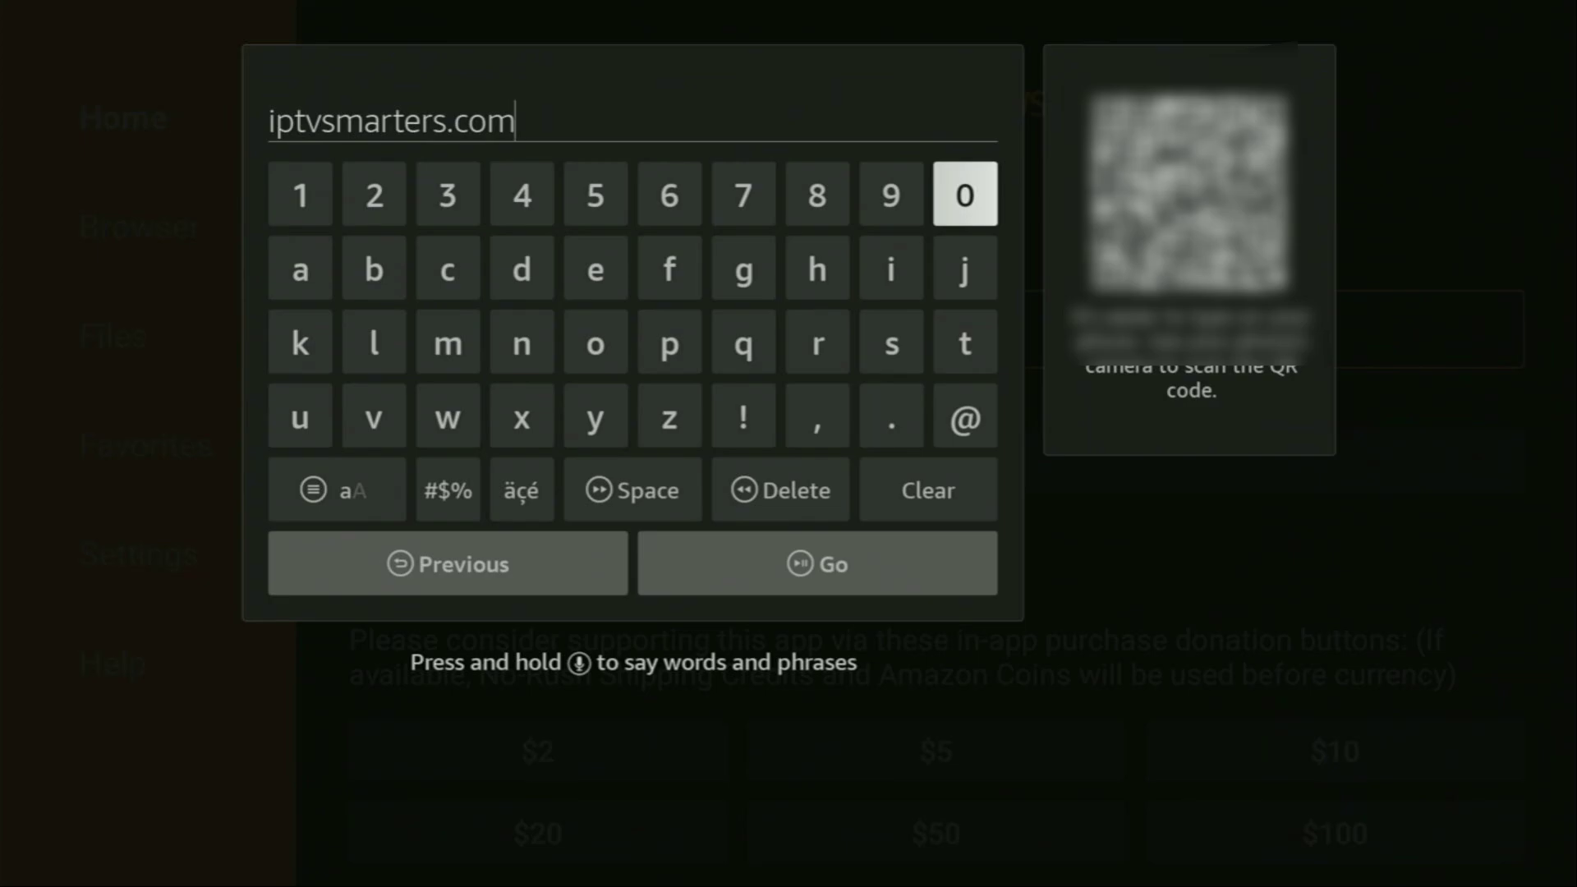
{"action": "key", "text": "XF86AudioPlay"}
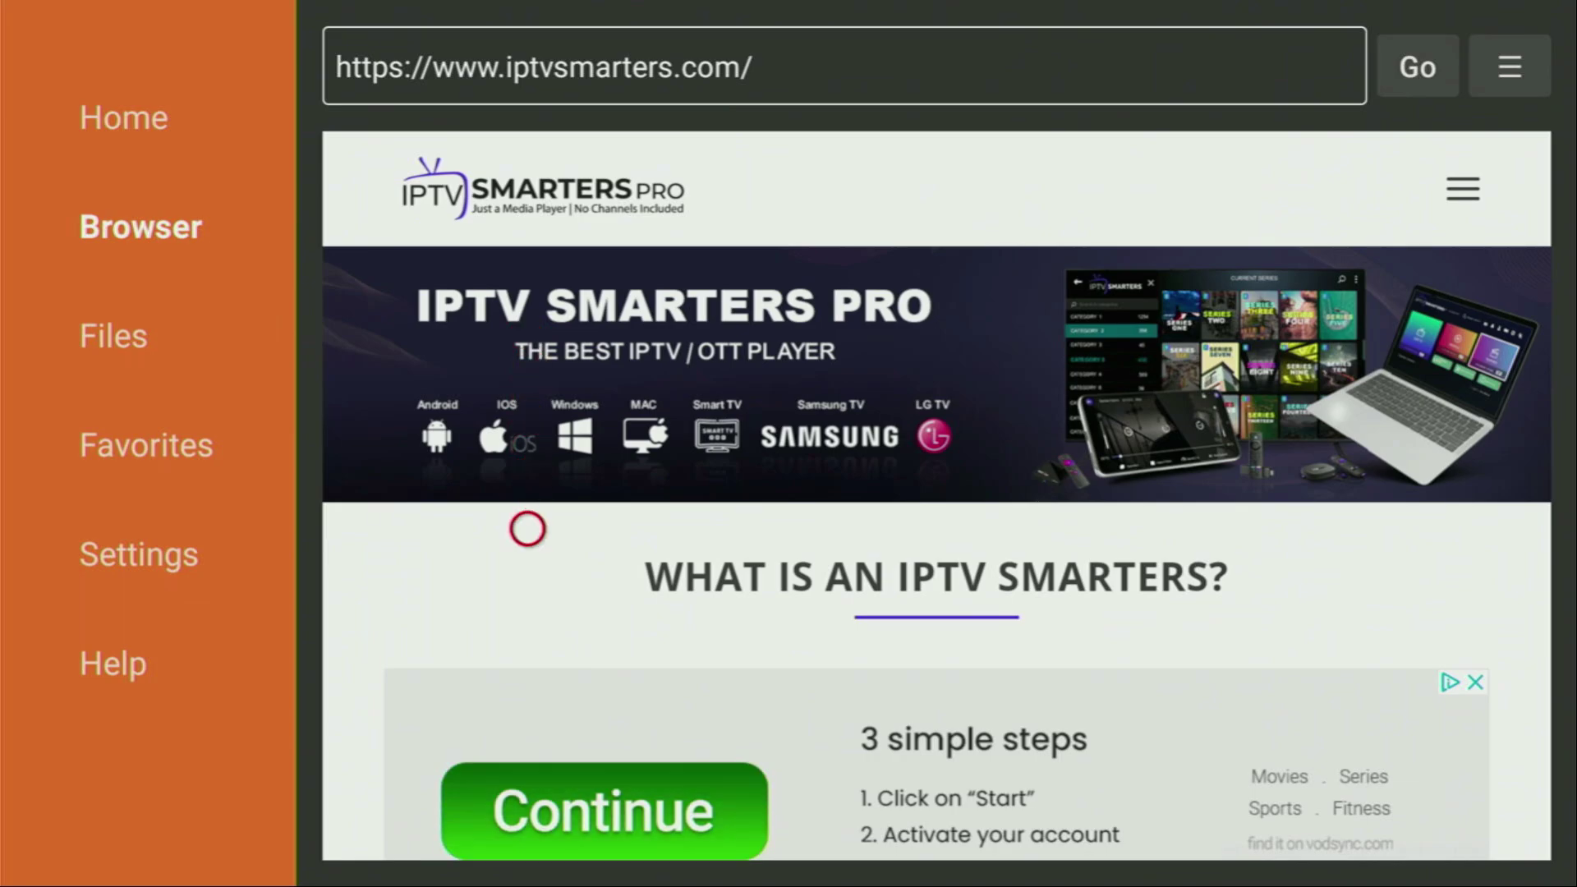
Step: Scroll the IPTV Smarters page down to the Android App card offering version 4.0.3 as an APK
{"action": "scroll", "coordinate": [527, 821], "scroll_direction": "down", "scroll_amount": 10}
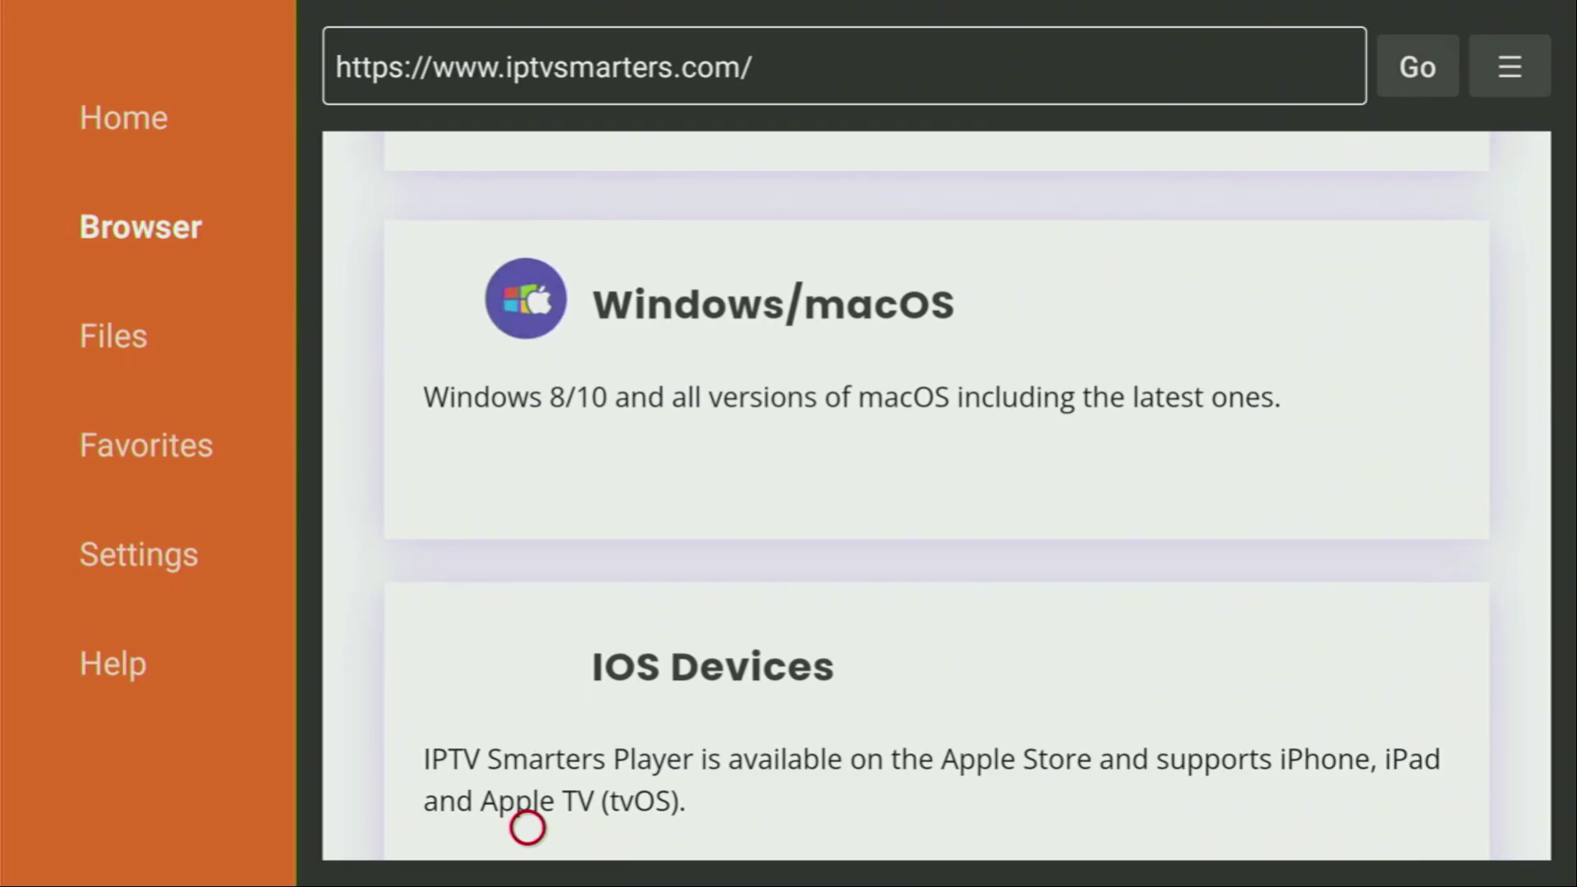
{"action": "scroll", "coordinate": [527, 827], "scroll_direction": "down", "scroll_amount": 10}
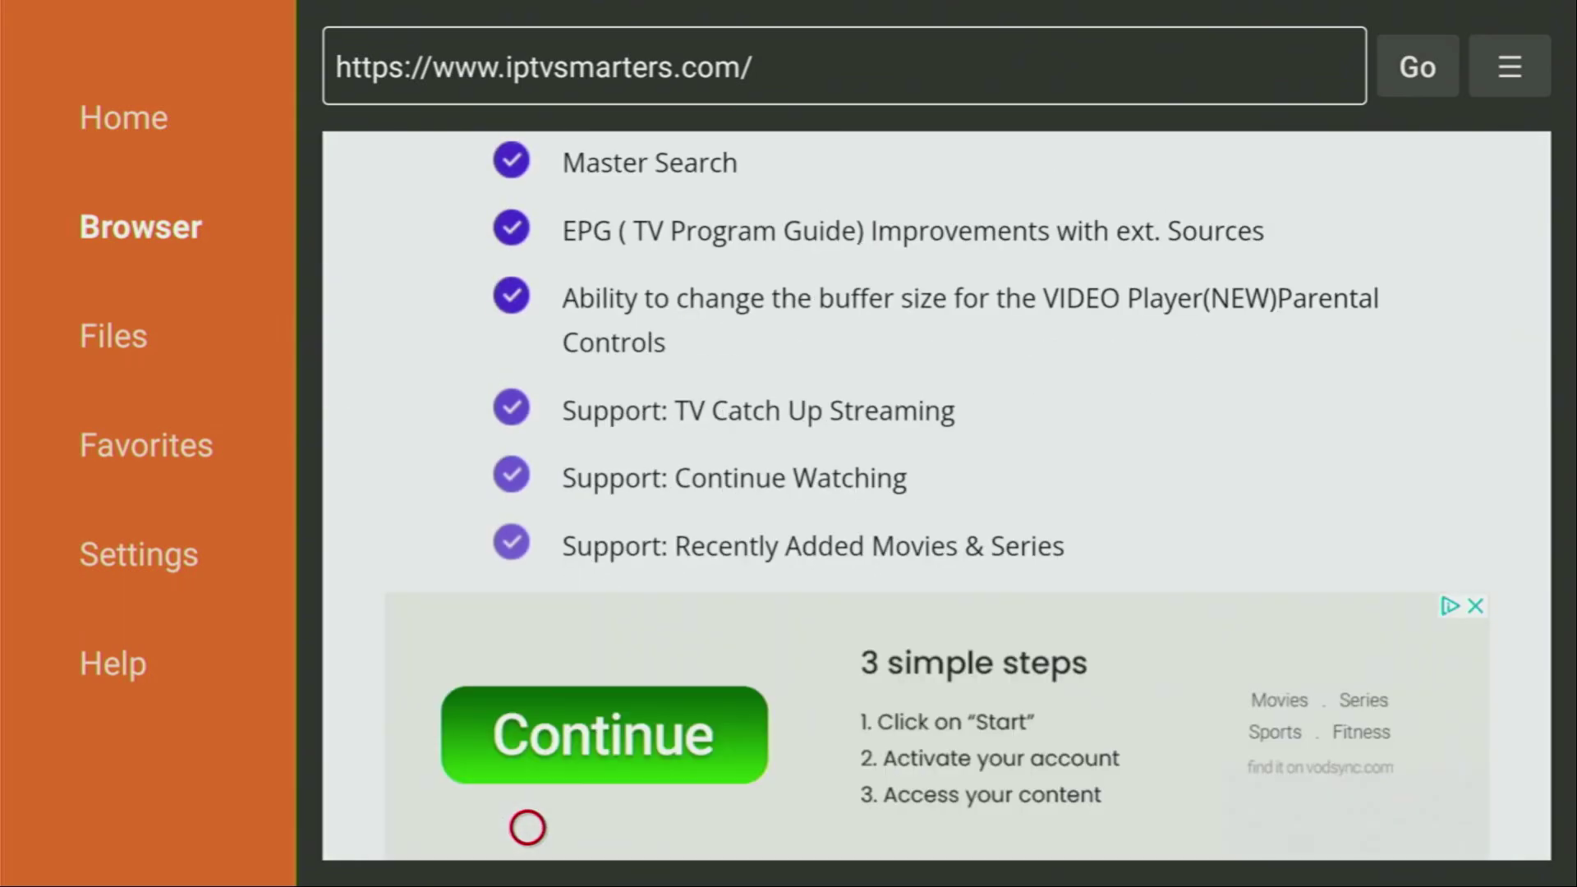
{"action": "scroll", "coordinate": [528, 827], "scroll_direction": "down", "scroll_amount": 3}
{"action": "scroll", "coordinate": [528, 827], "scroll_direction": "down", "scroll_amount": 10}
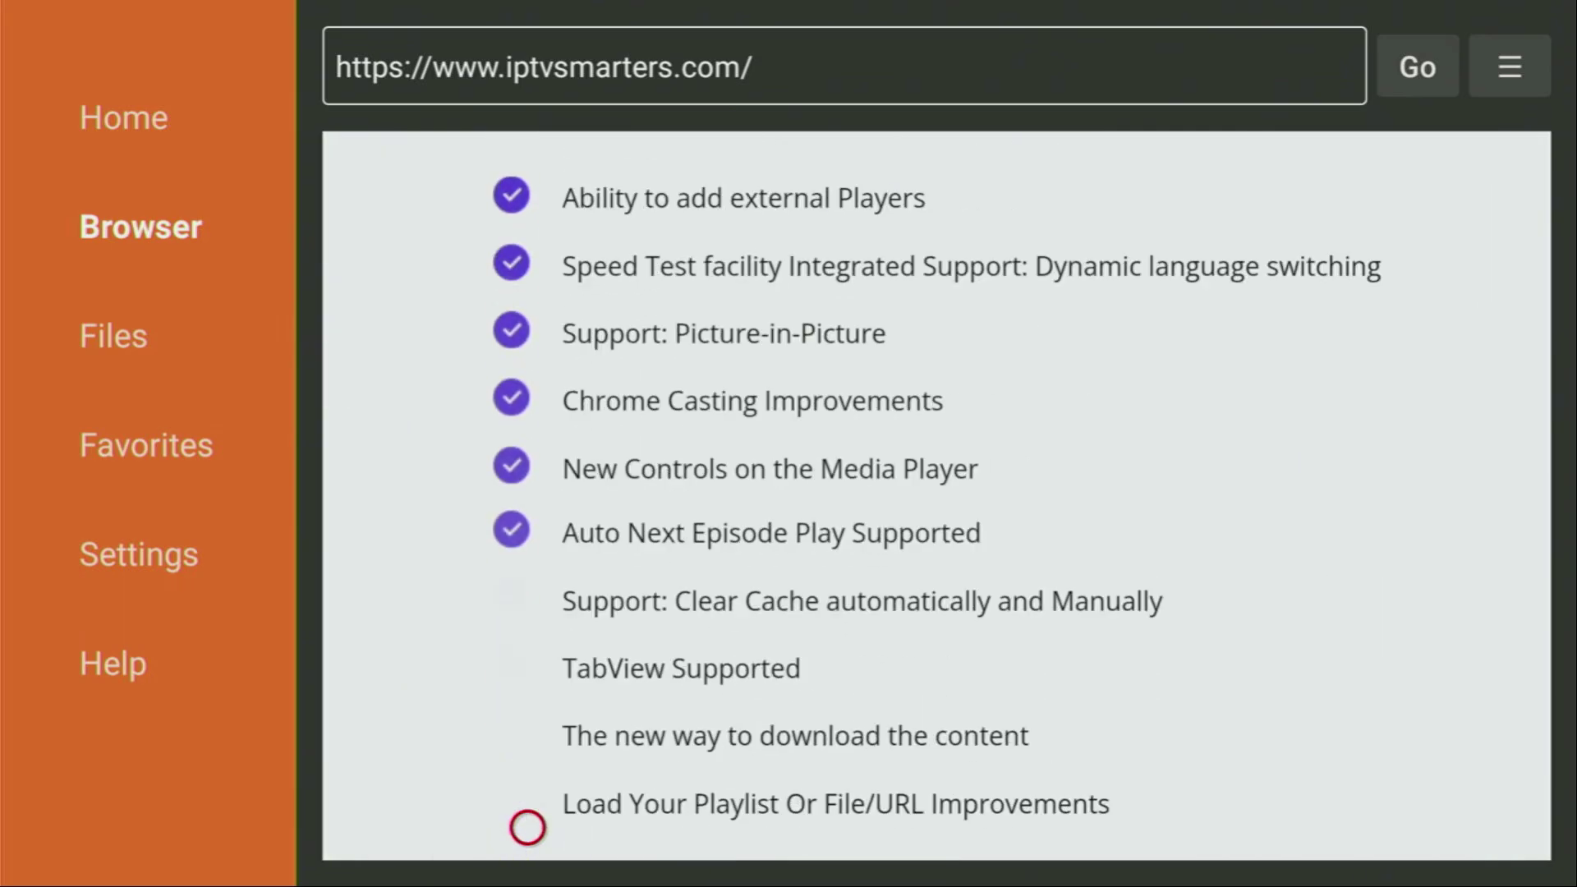
{"action": "scroll", "coordinate": [527, 827], "scroll_direction": "down", "scroll_amount": 10}
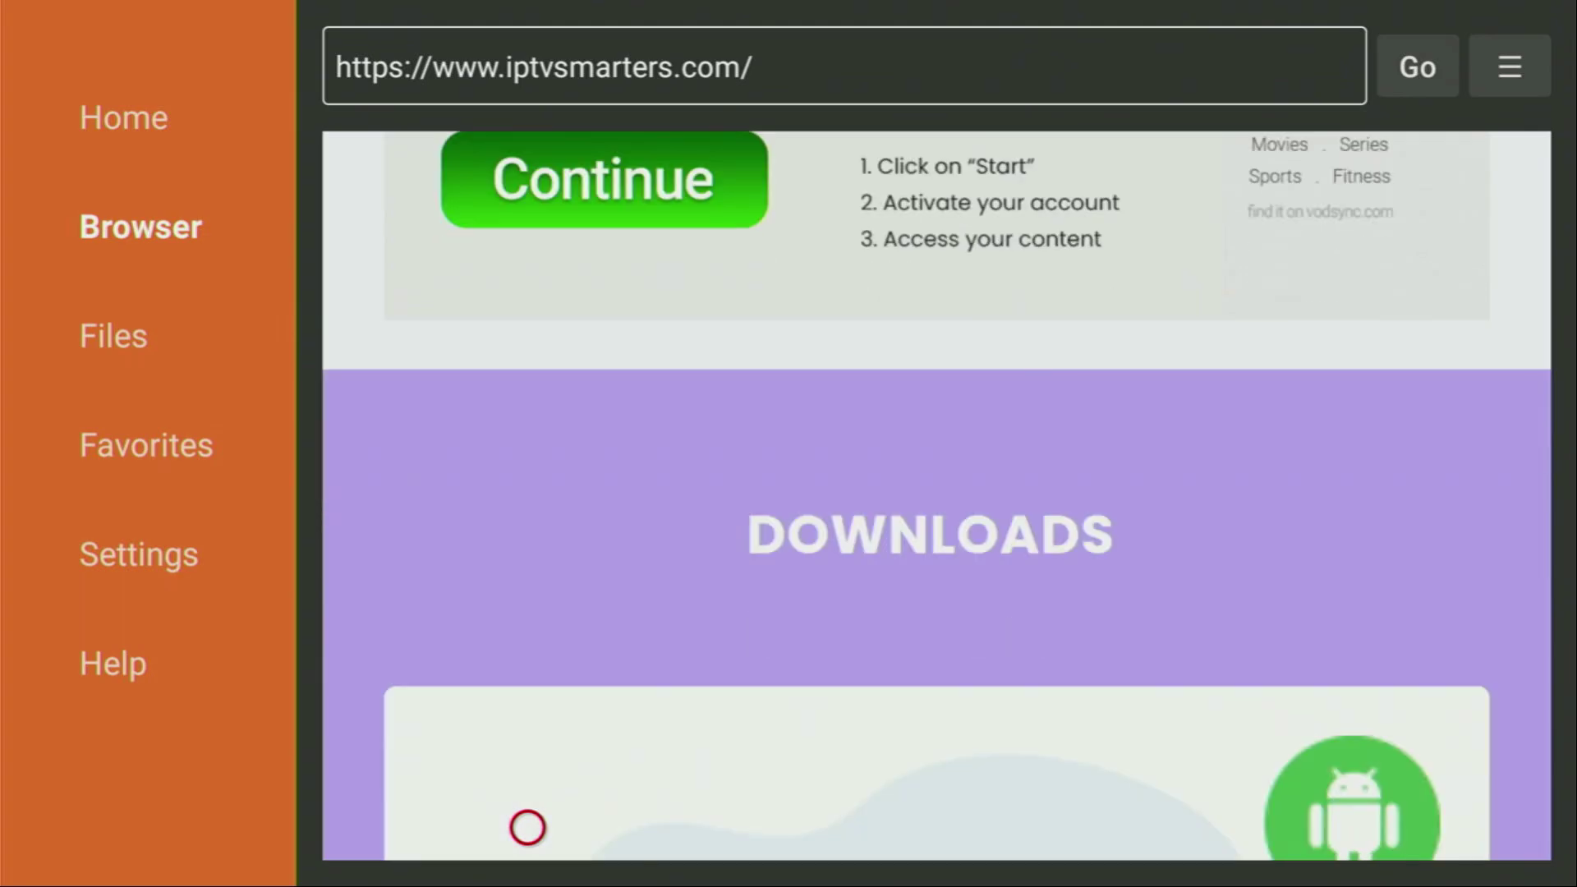
{"action": "scroll", "coordinate": [527, 827], "scroll_direction": "down", "scroll_amount": 3}
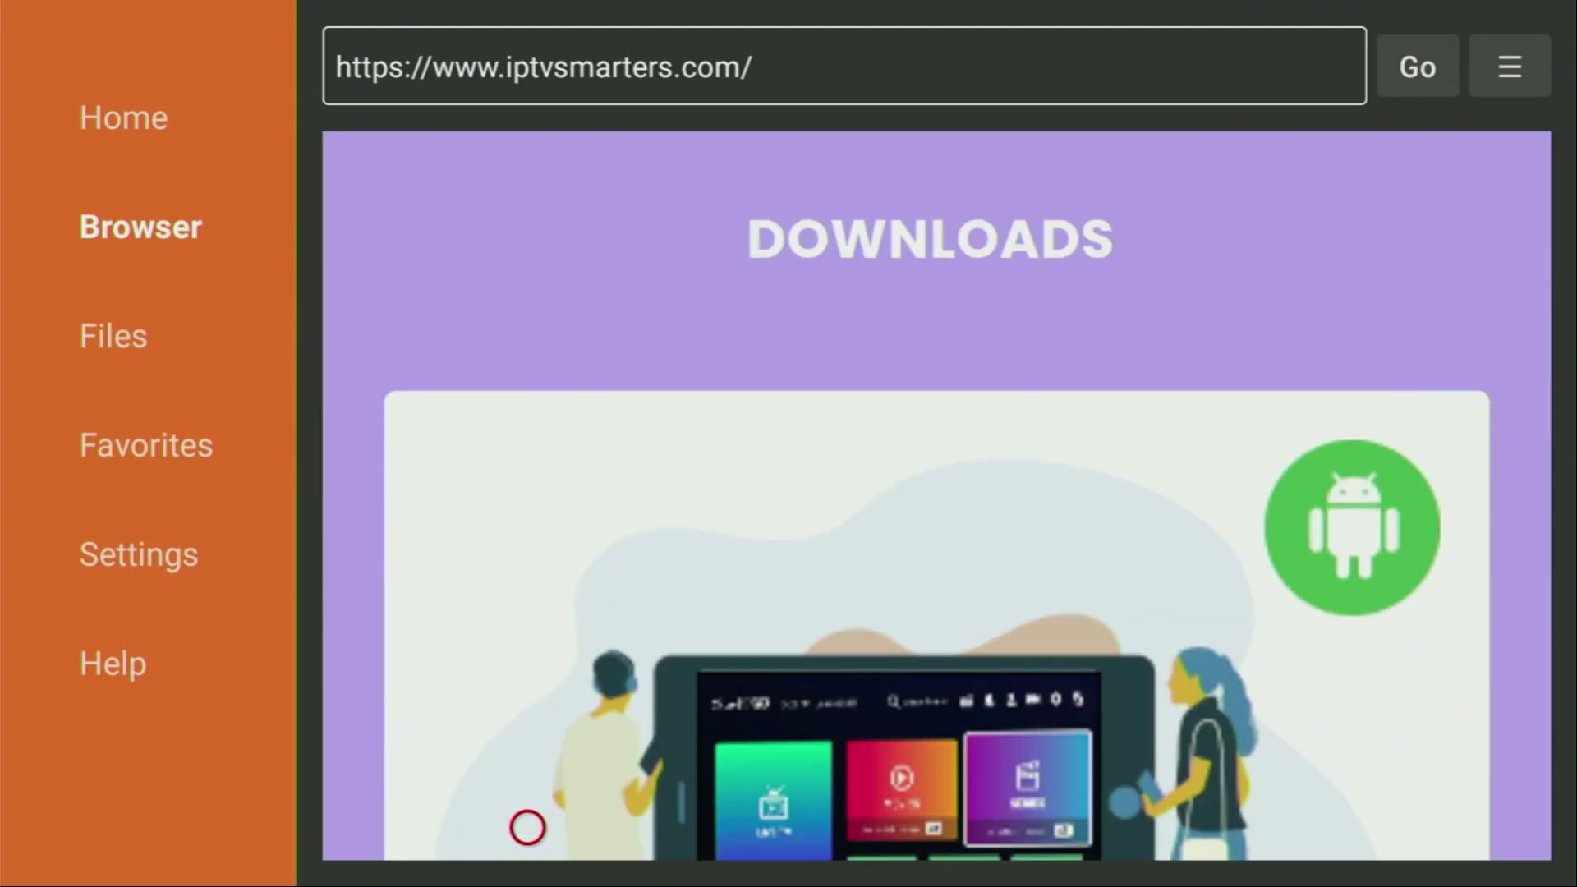
{"action": "scroll", "coordinate": [528, 827], "scroll_direction": "down", "scroll_amount": 3}
{"action": "scroll", "coordinate": [528, 827], "scroll_direction": "down", "scroll_amount": 1}
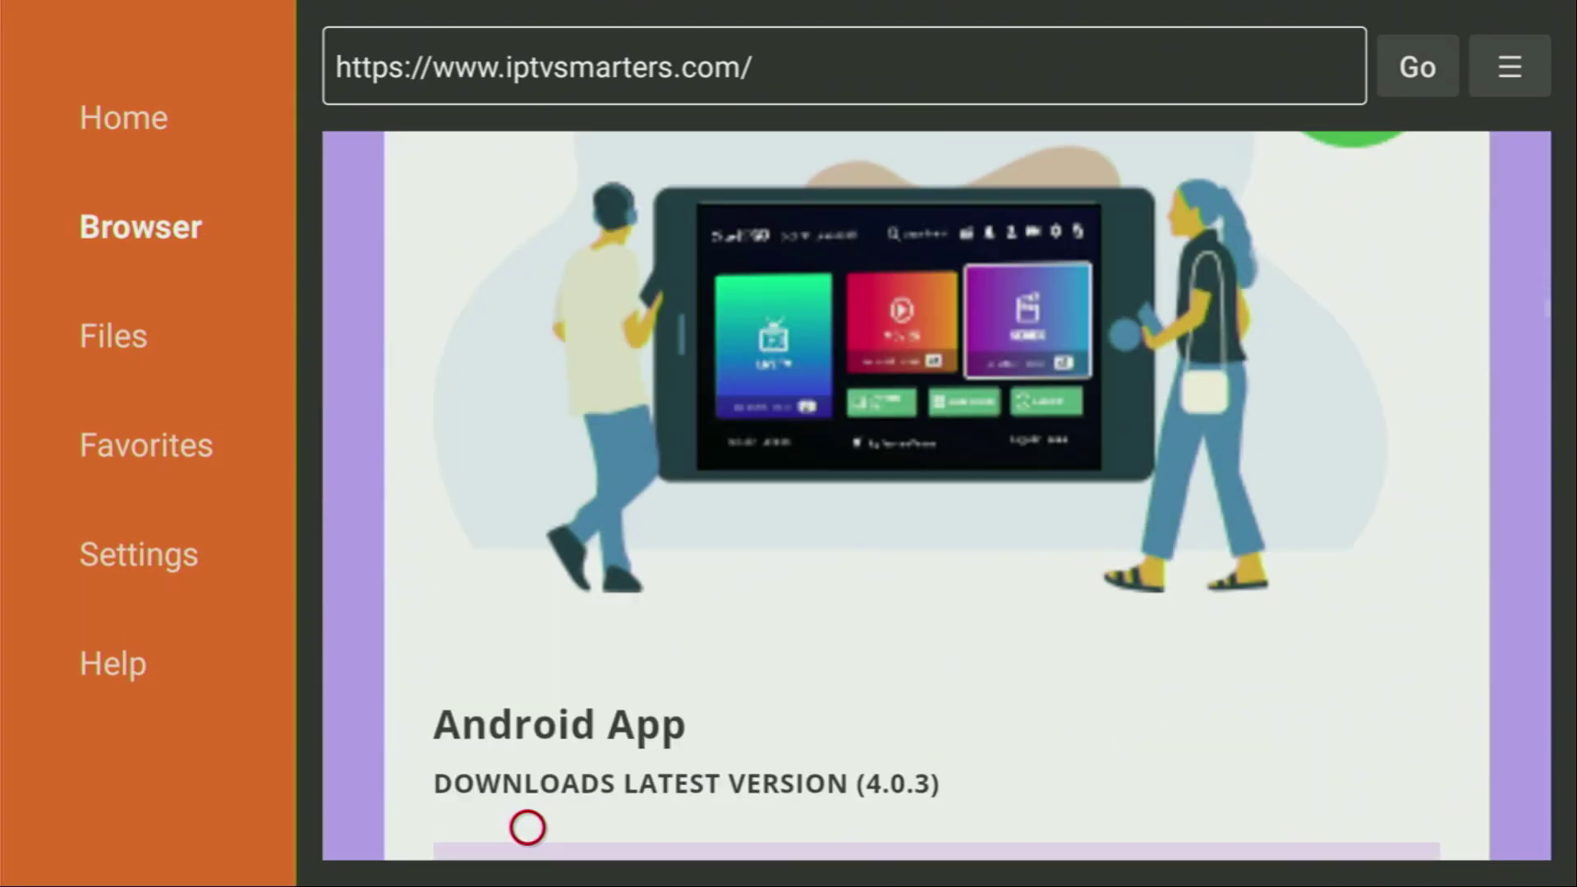
{"action": "scroll", "coordinate": [528, 827], "scroll_direction": "down", "scroll_amount": 3}
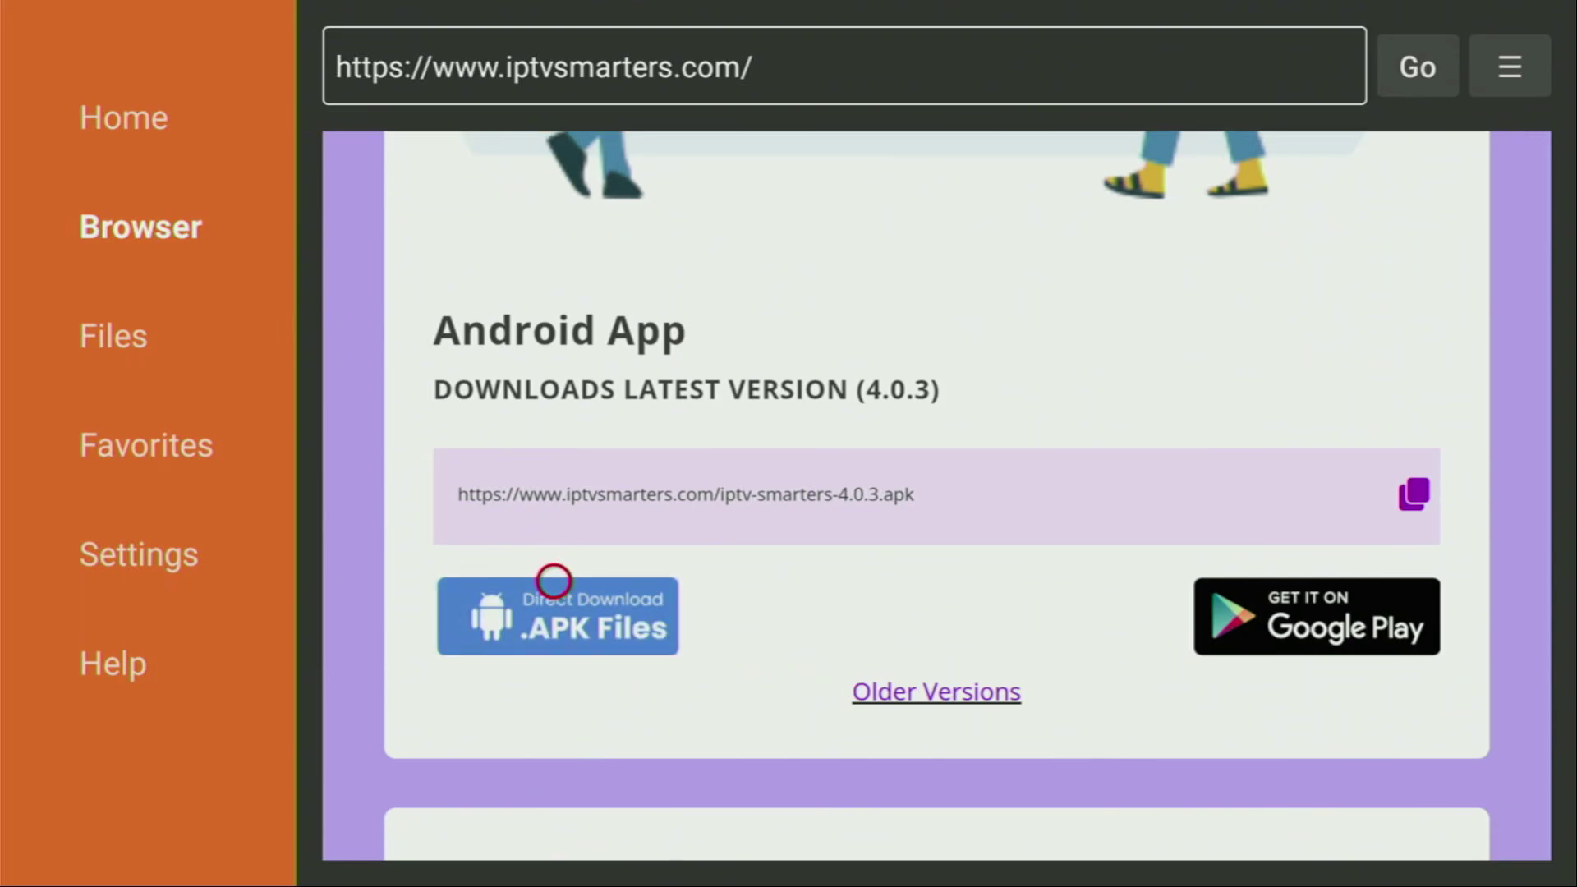
Step: Download and install iptv-smarters-4.0.3.apk, then delete the installer file and confirm the deletion
{"action": "left_click", "coordinate": [553, 580]}
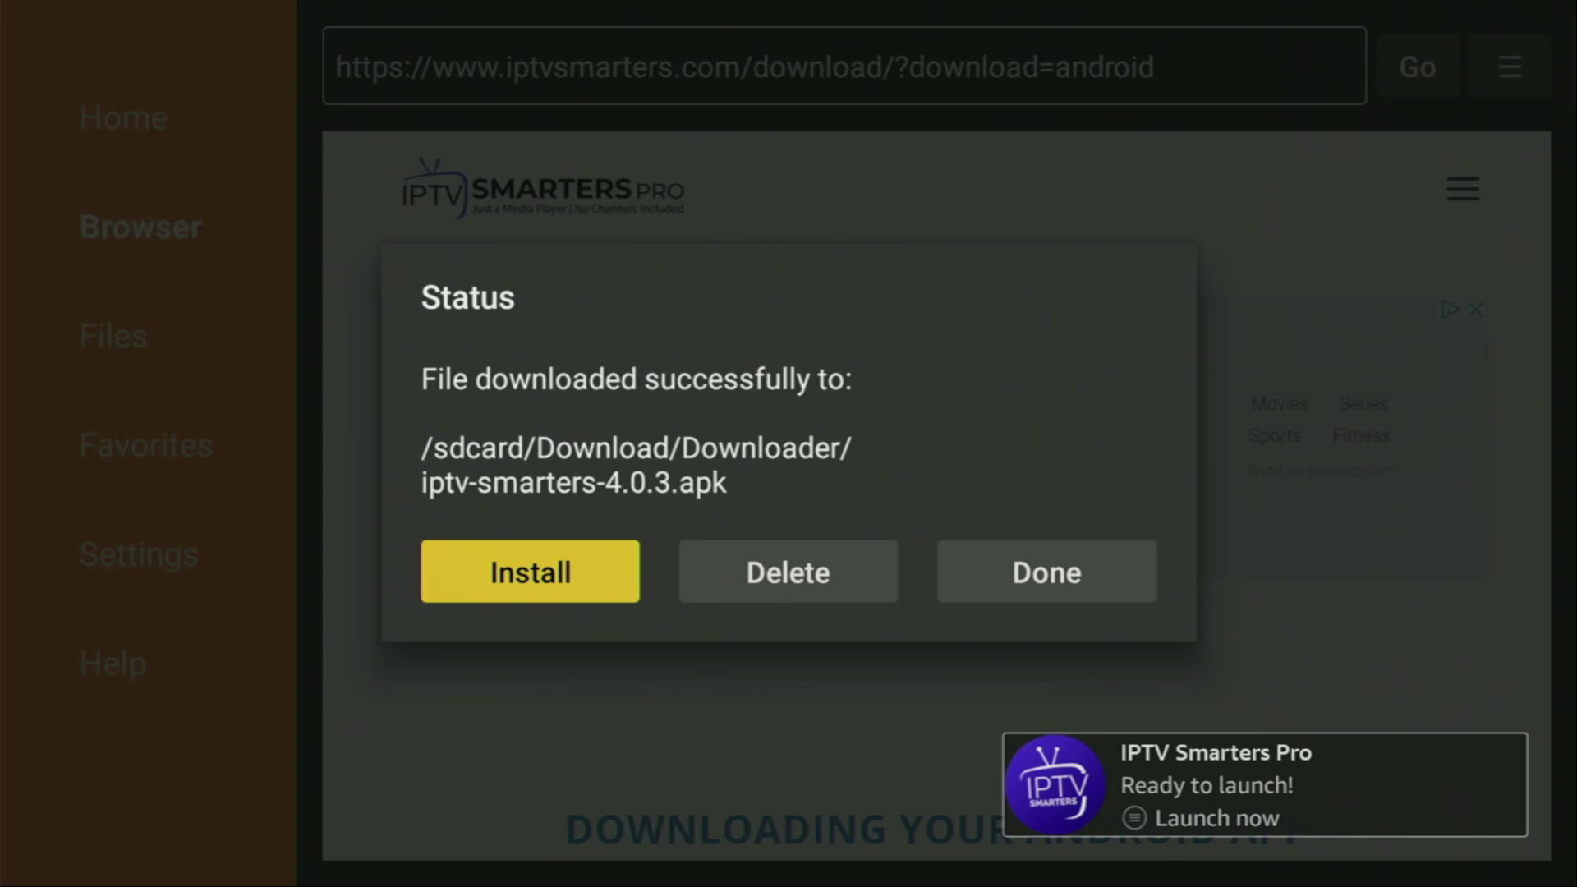
{"action": "key", "text": "Right"}
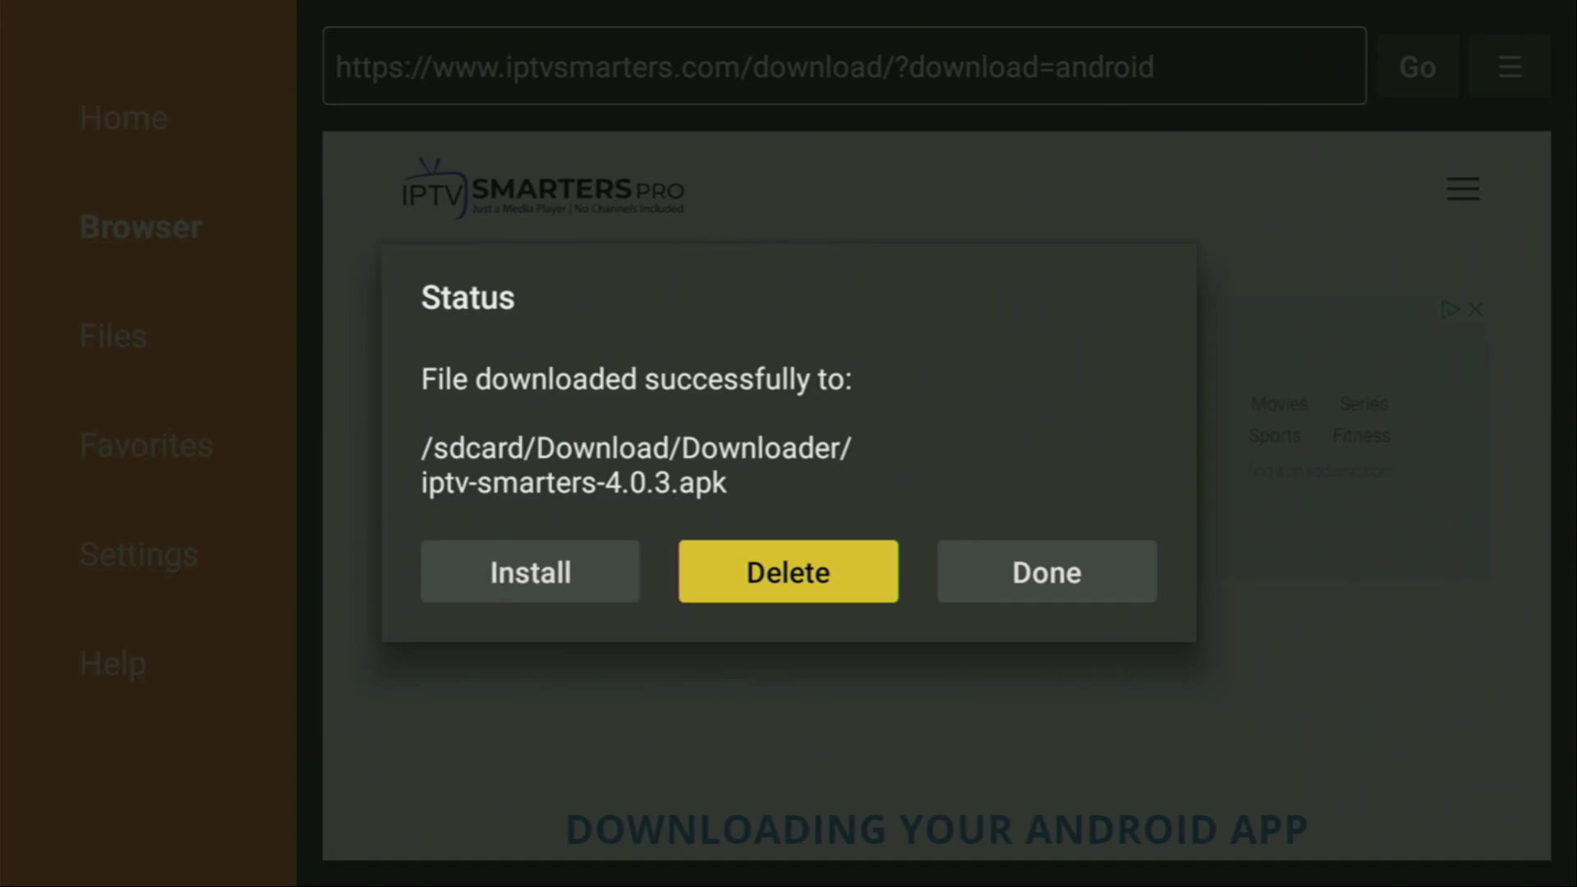
{"action": "key", "text": "Return"}
{"action": "key", "text": "Left"}
{"action": "key", "text": "Return"}
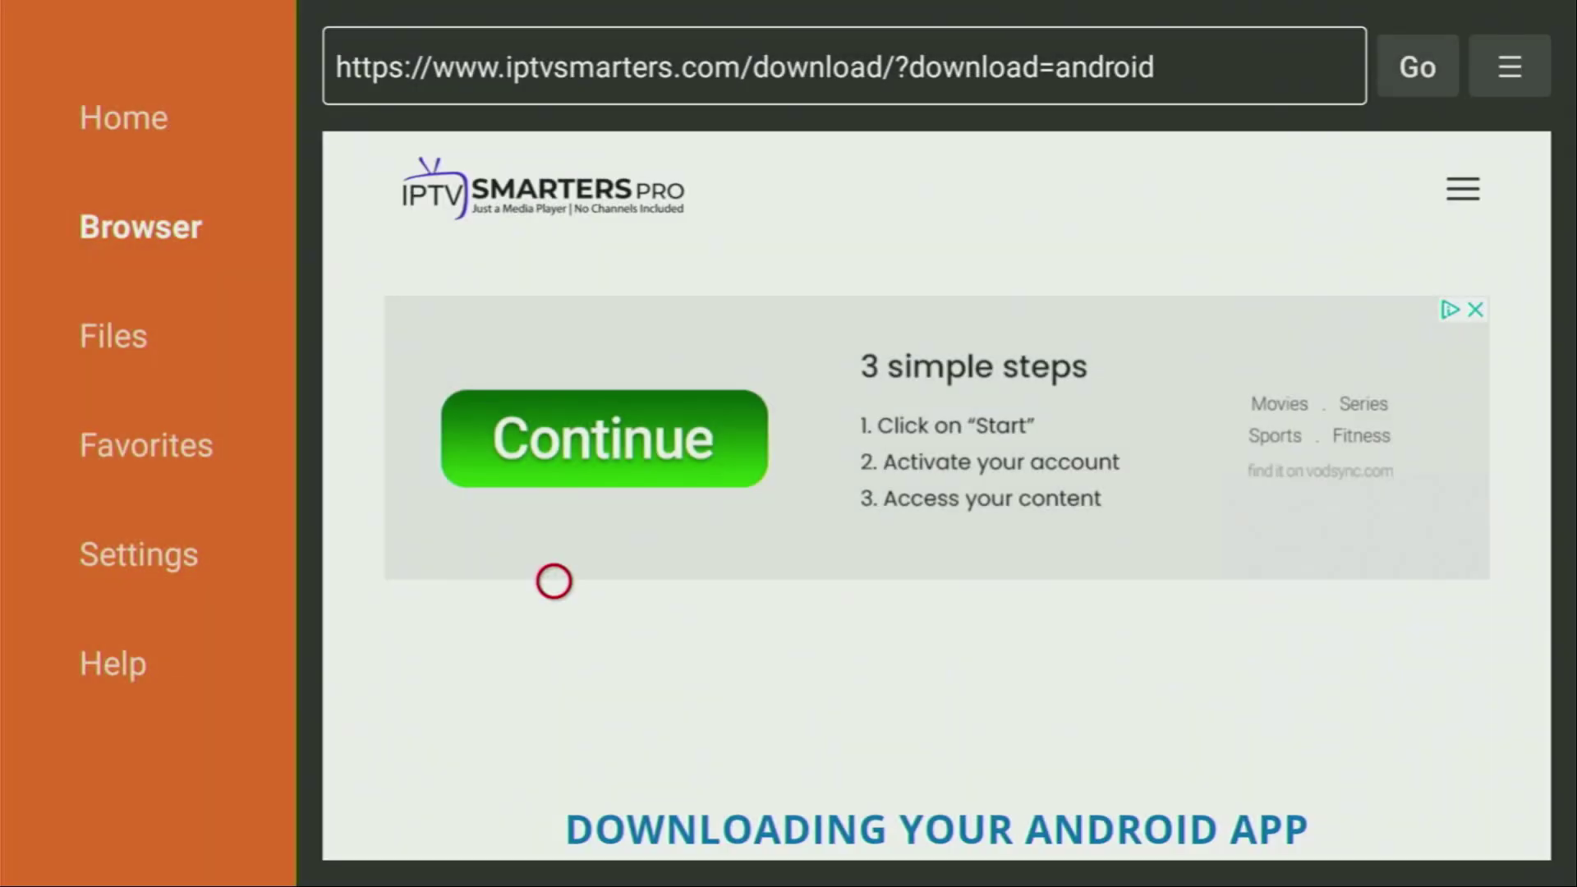
{"action": "scroll", "coordinate": [554, 827], "scroll_direction": "down", "scroll_amount": 5}
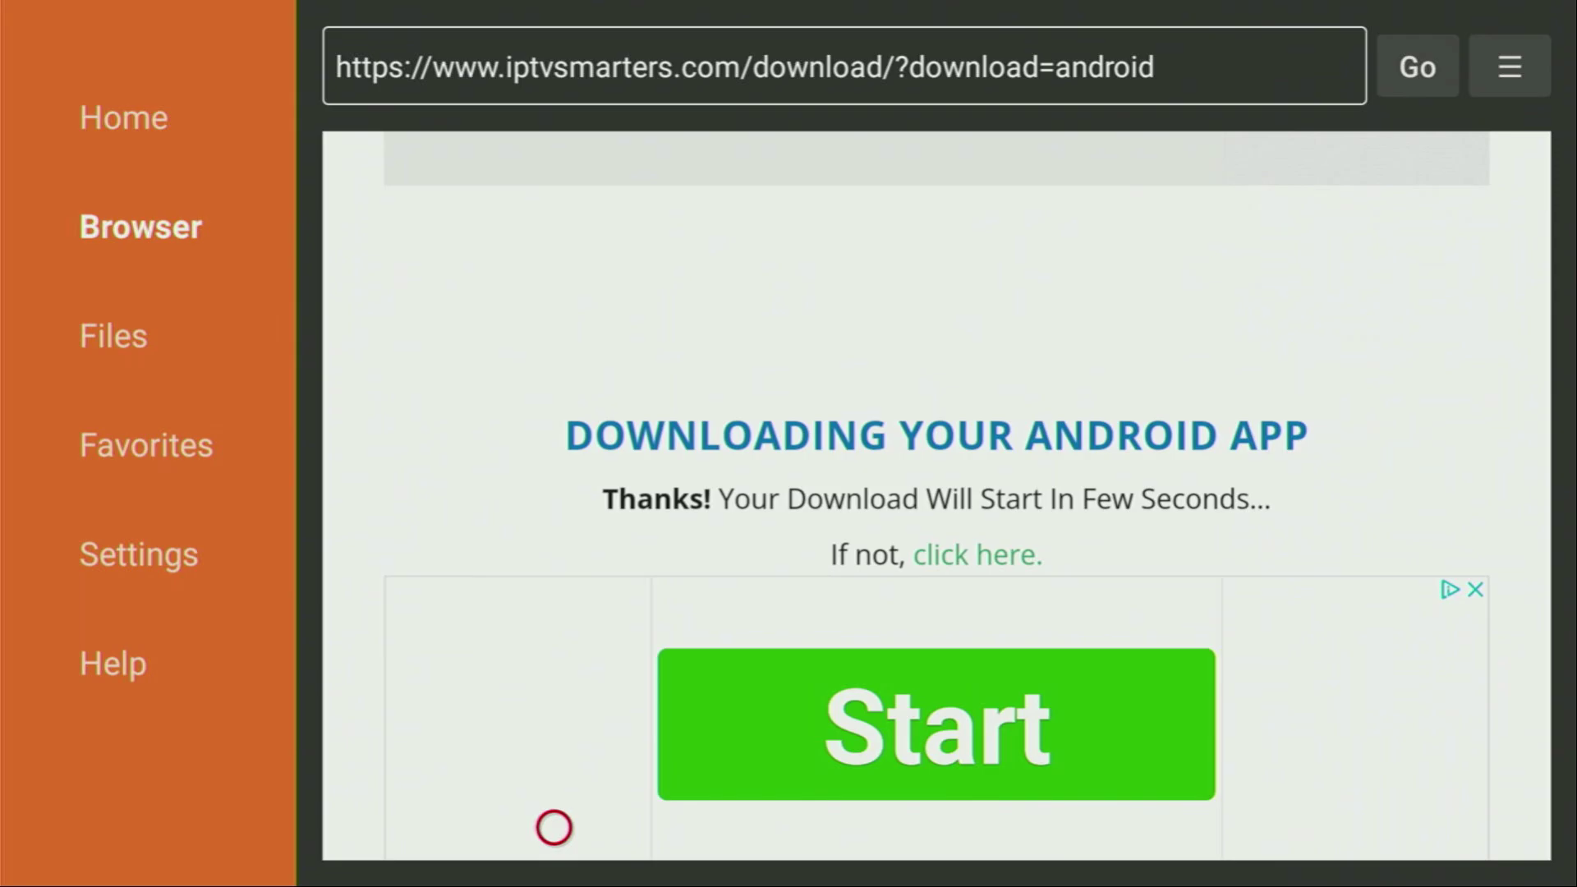
{"action": "scroll", "coordinate": [555, 827], "scroll_direction": "down", "scroll_amount": 7}
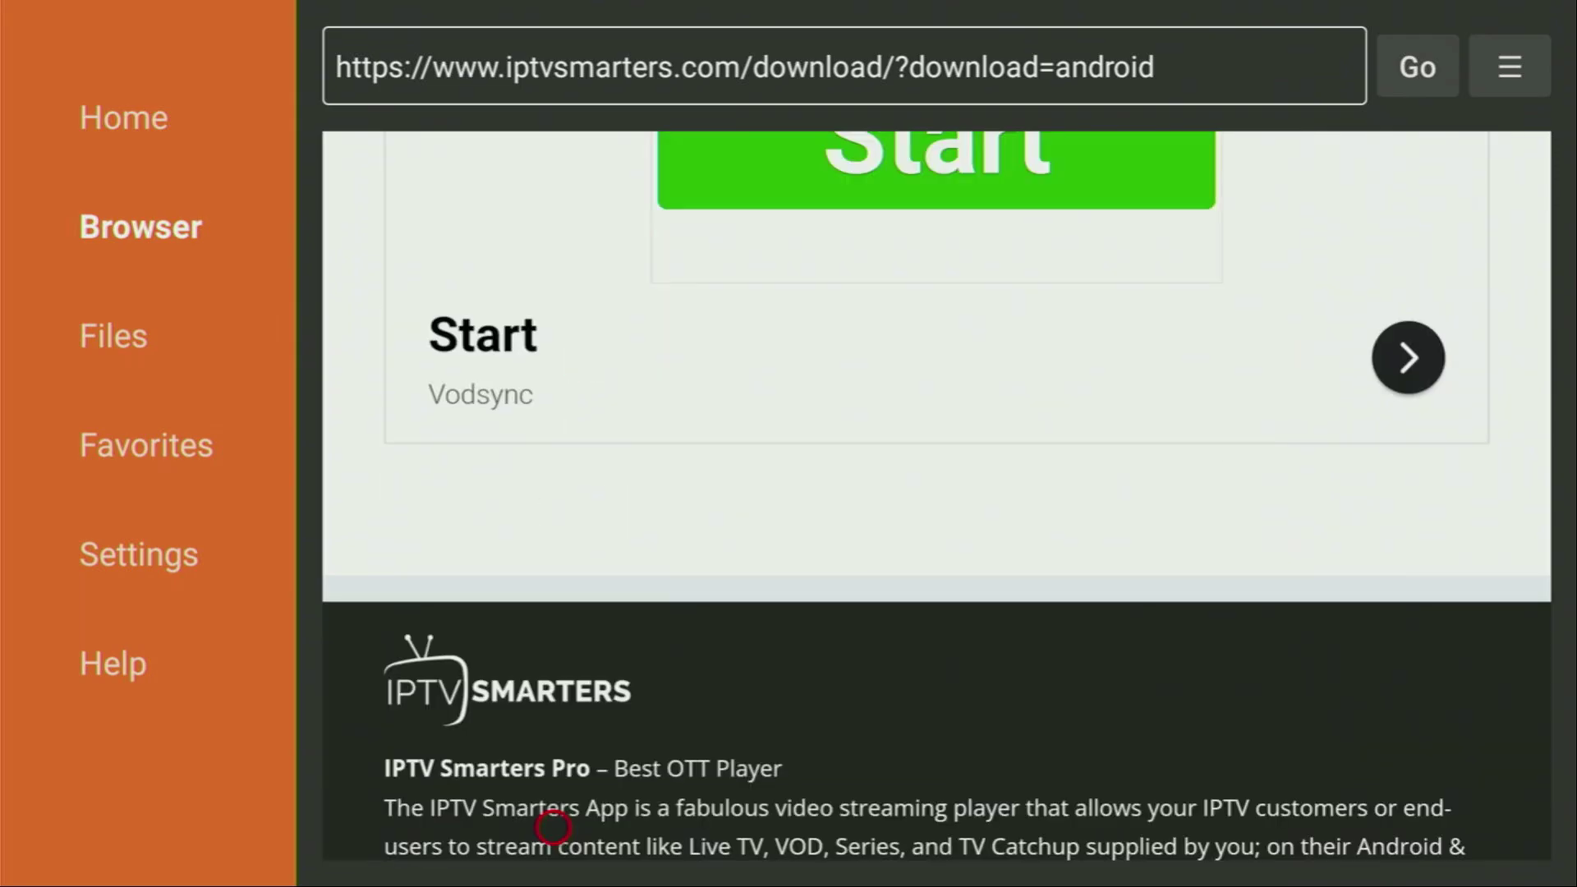
{"action": "scroll", "coordinate": [554, 827], "scroll_direction": "down", "scroll_amount": 9}
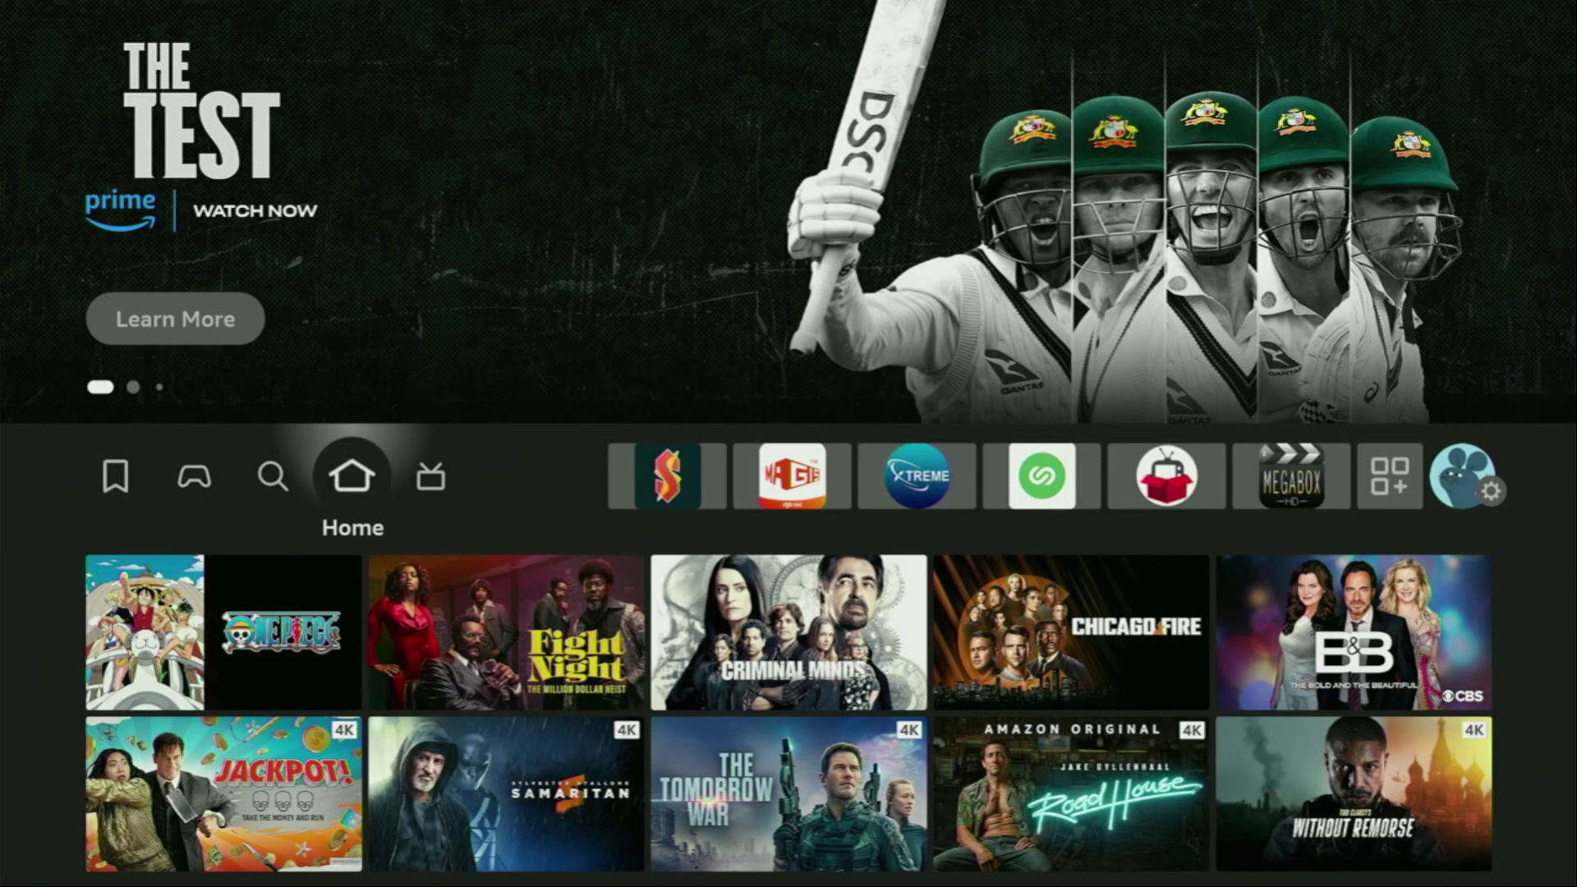
Step: Open Your Apps & Channels and move the IPTV Smarters tile to the front
{"action": "key", "text": "Right"}
{"action": "key", "text": "Right"}
{"action": "key", "text": "Right"}
{"action": "key", "text": "Right"}
{"action": "key", "text": "Right"}
{"action": "key", "text": "Right"}
{"action": "key", "text": "Right"}
{"action": "key", "text": "Right"}
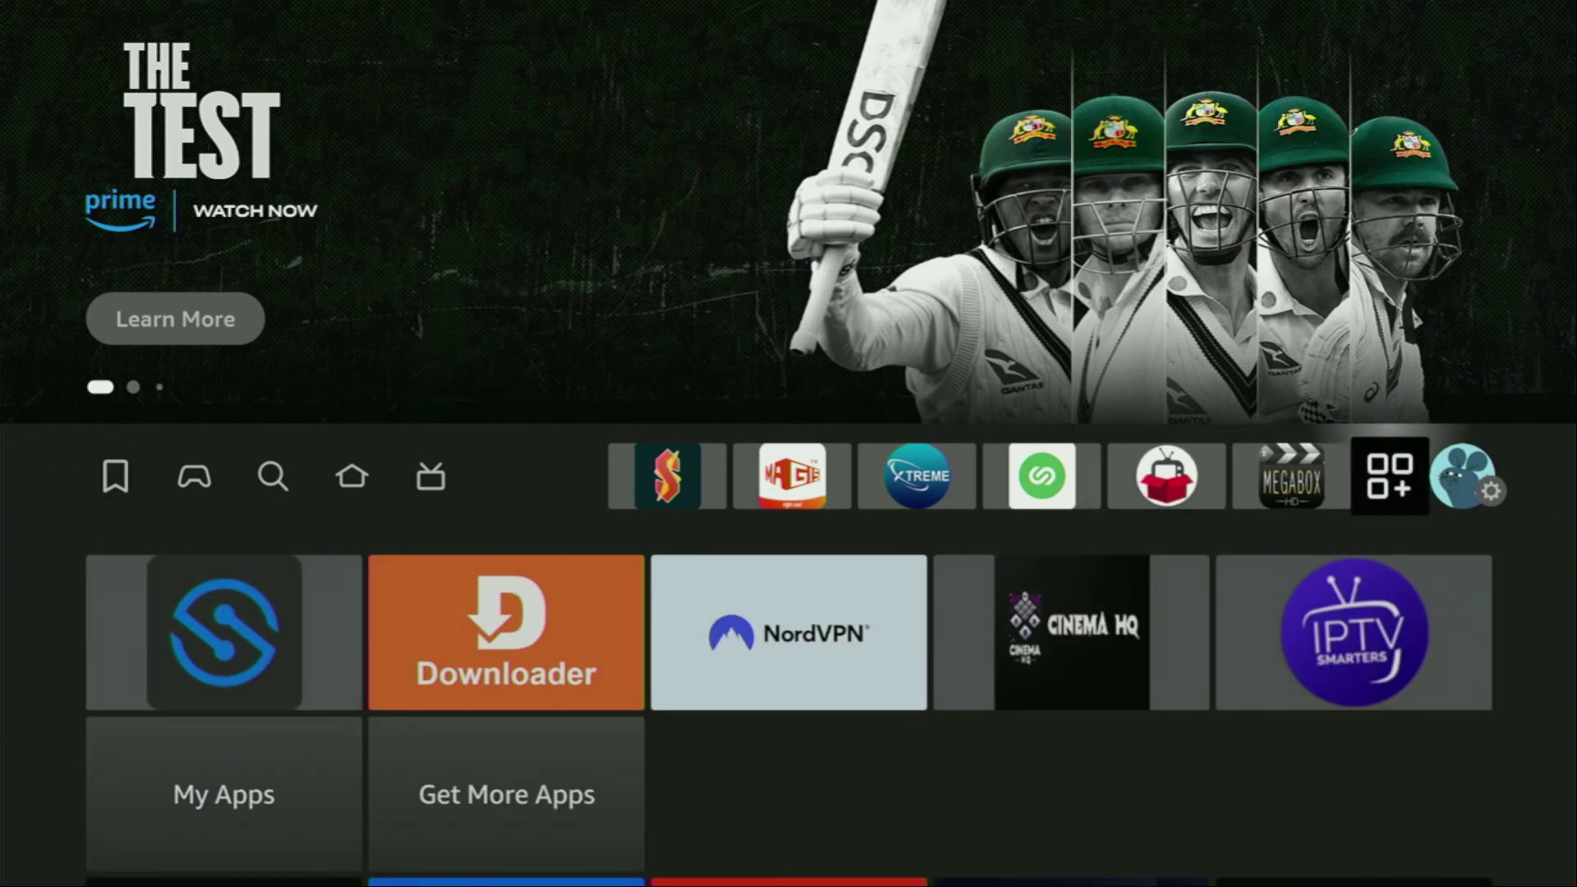
{"action": "key", "text": "Return"}
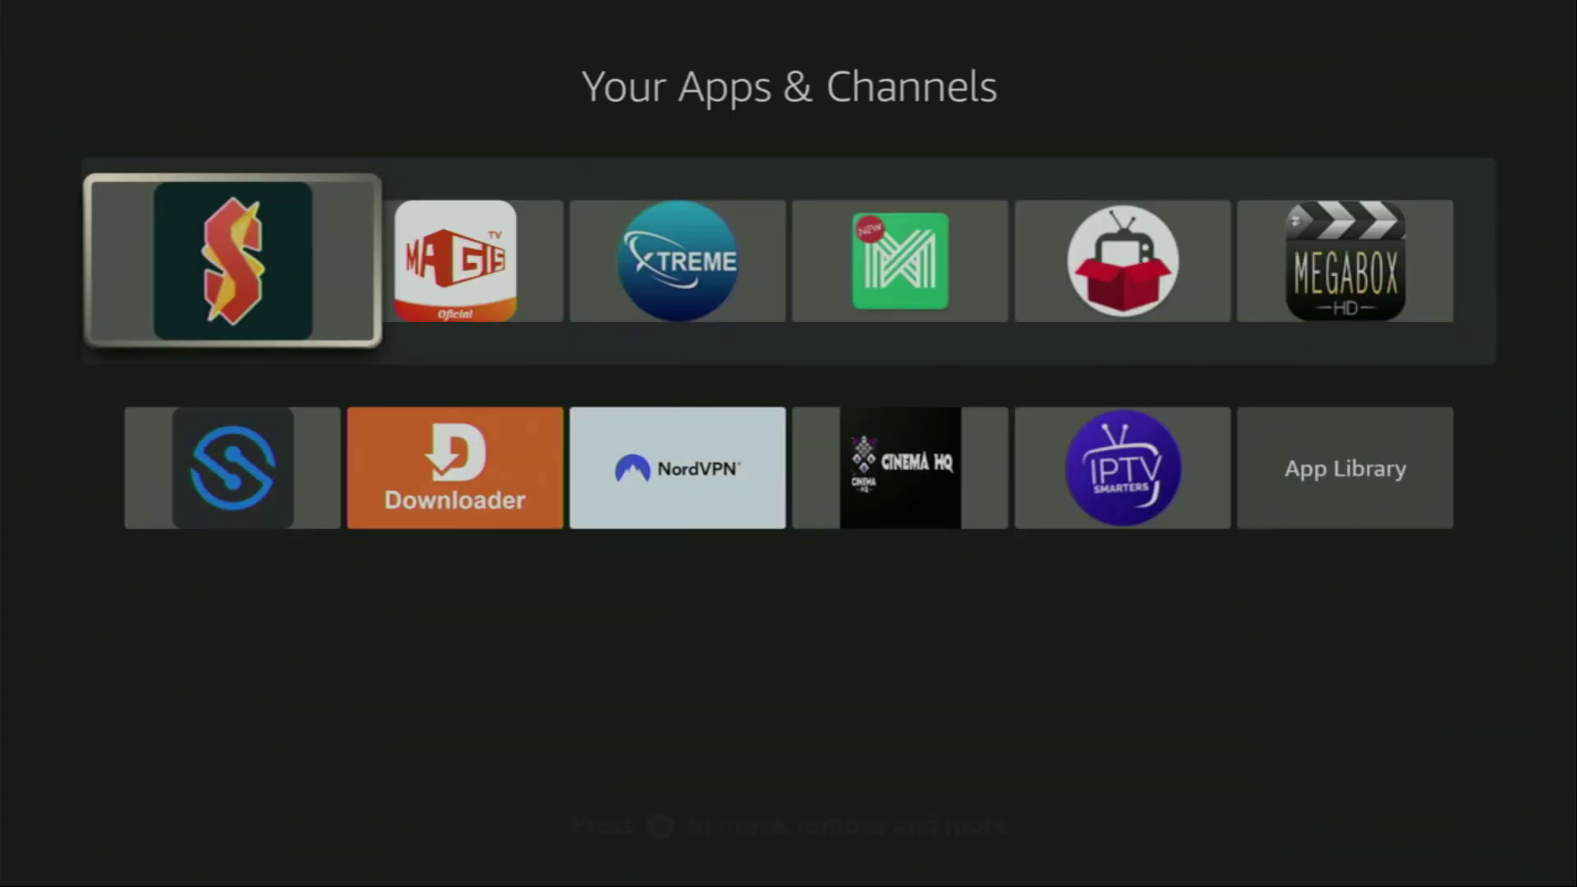
{"action": "key", "text": "Down"}
{"action": "key", "text": "Right"}
{"action": "key", "text": "Right"}
{"action": "key", "text": "Right"}
{"action": "key", "text": "Right"}
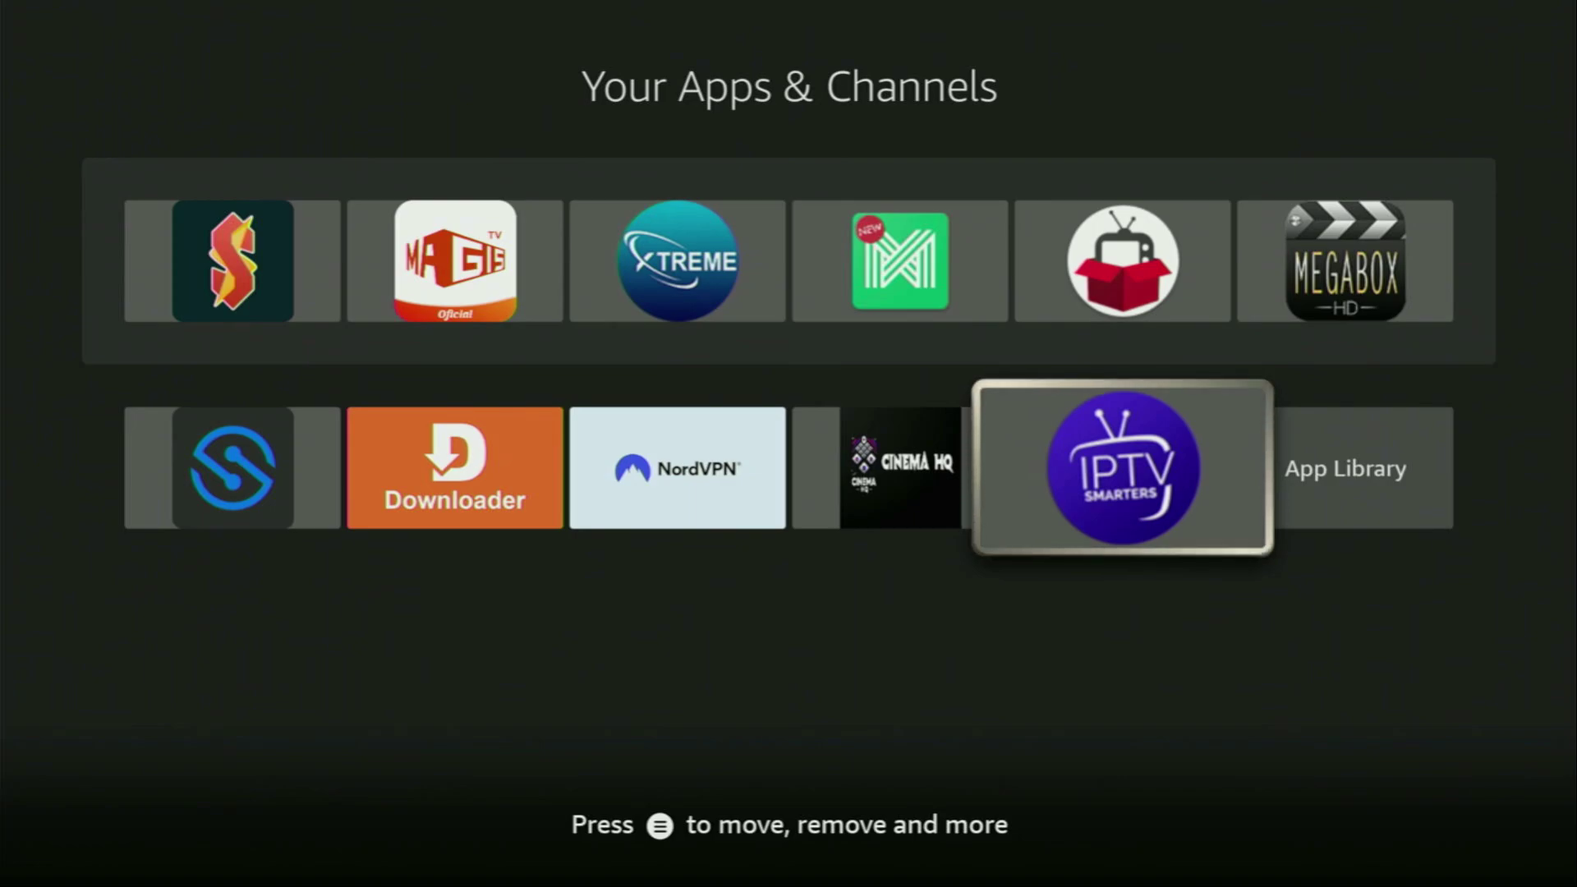
{"action": "key", "text": "Menu"}
{"action": "key", "text": "Down"}
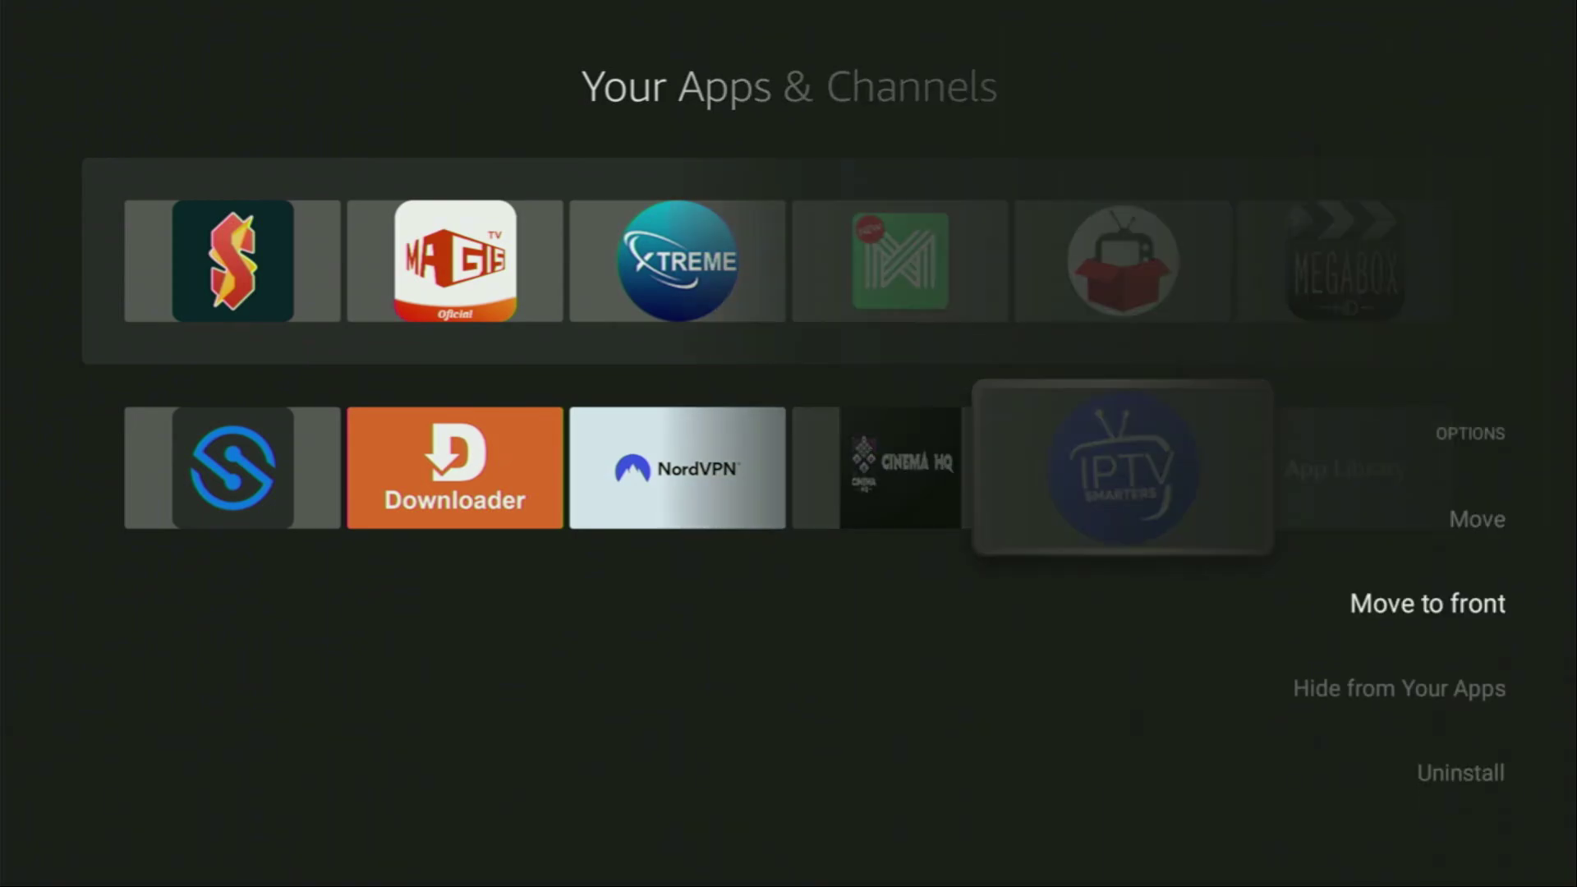
{"action": "key", "text": "Return"}
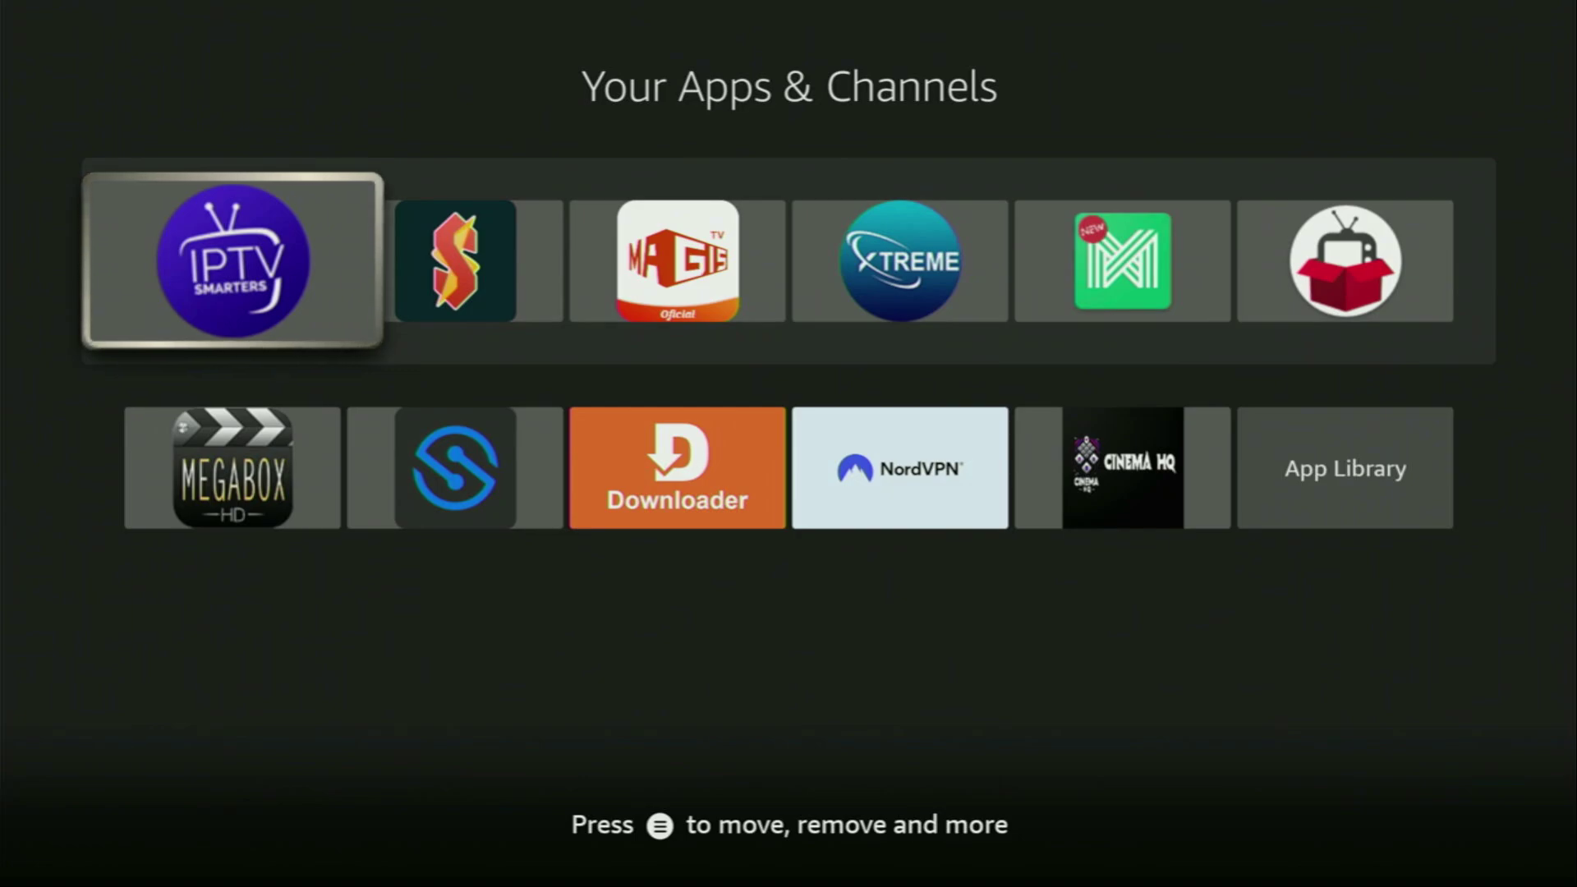
Step: Bring focus back to the first IPTV Smarters tile and launch the app
{"action": "key", "text": "Down"}
{"action": "key", "text": "Right"}
{"action": "key", "text": "Right"}
{"action": "key", "text": "Right"}
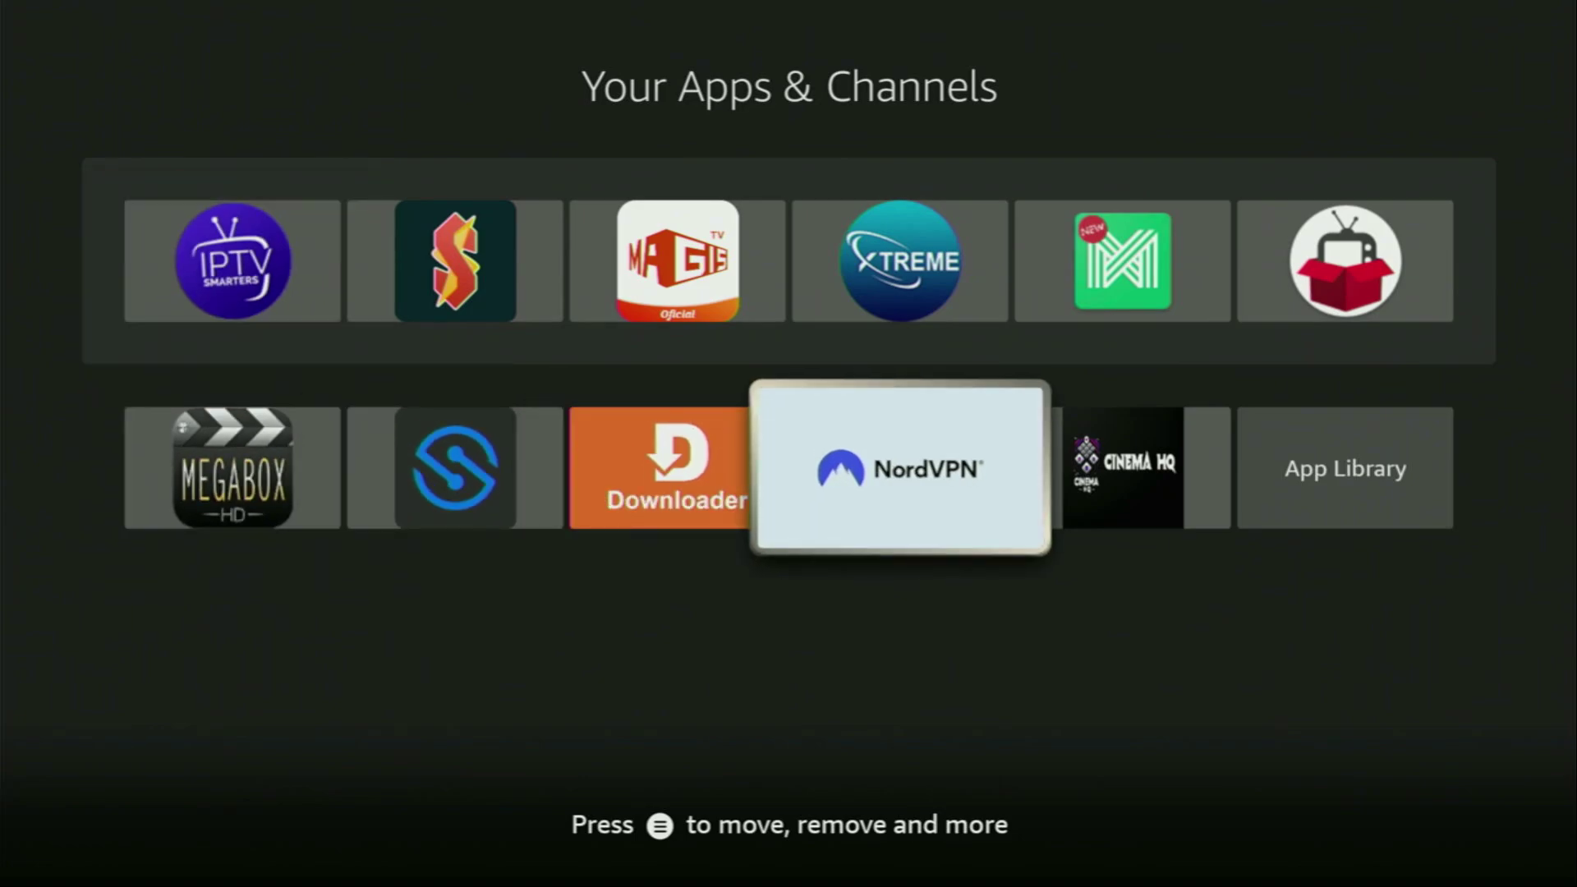
{"action": "key", "text": "Up"}
{"action": "key", "text": "Left"}
{"action": "key", "text": "Left"}
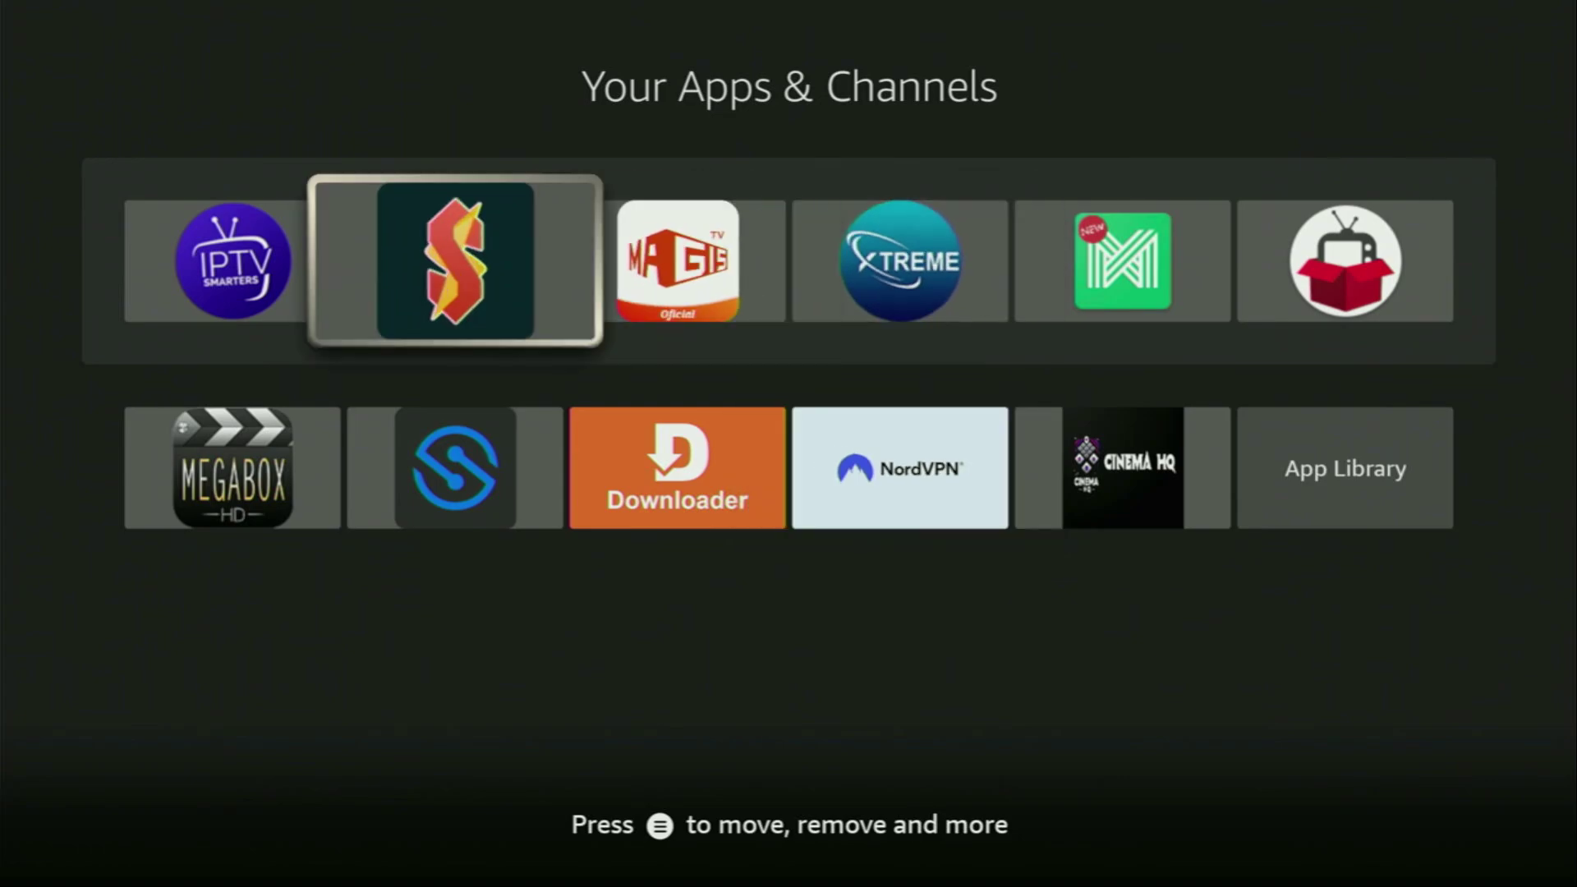
{"action": "key", "text": "Left"}
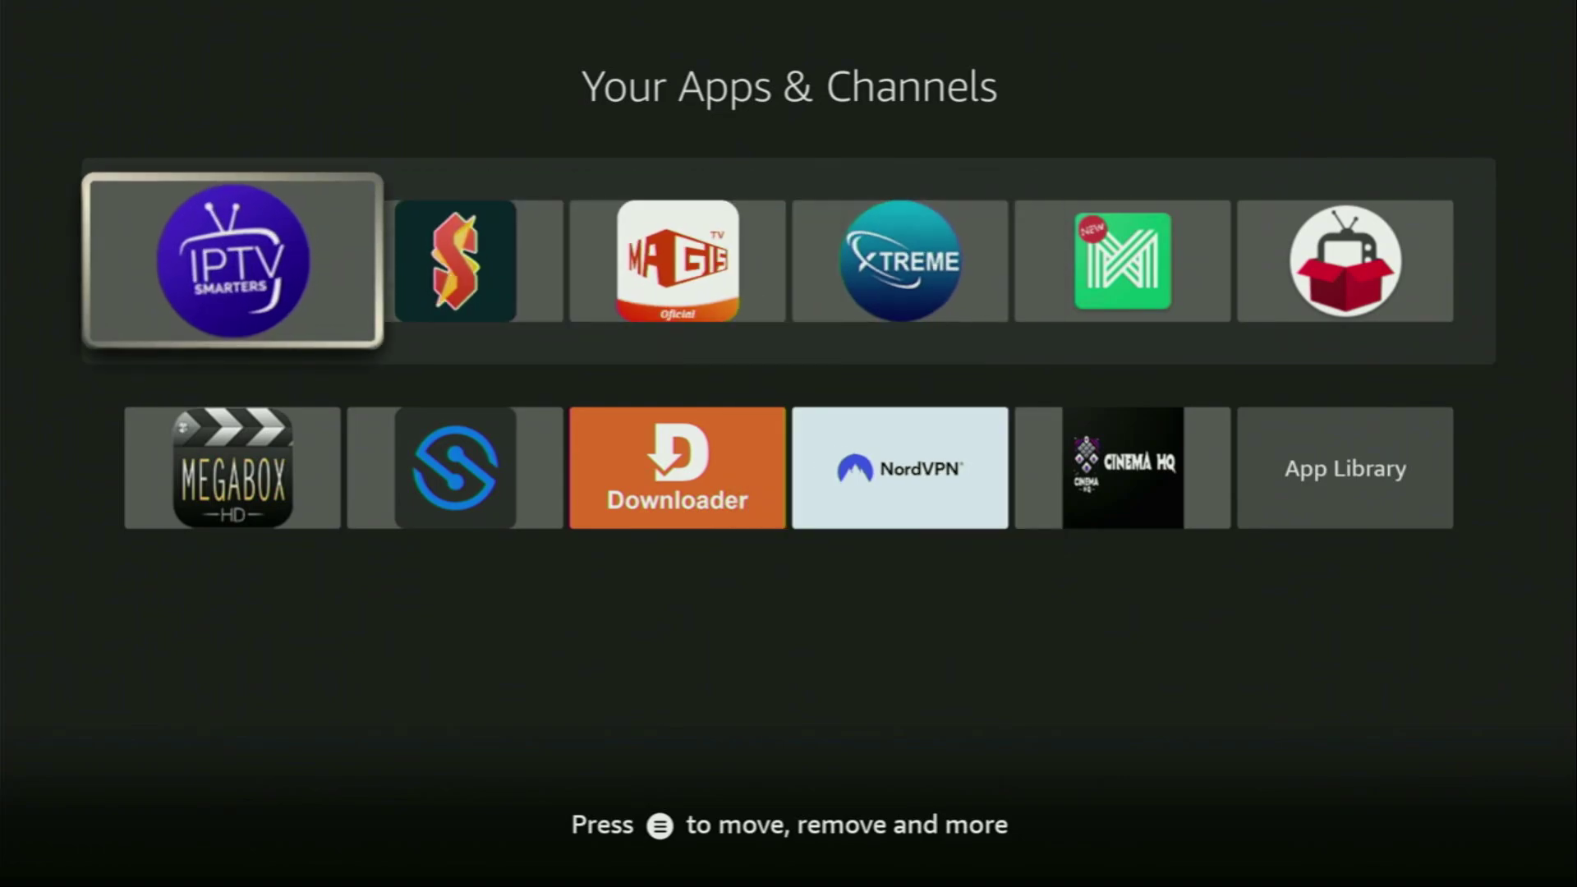
{"action": "key", "text": "Return"}
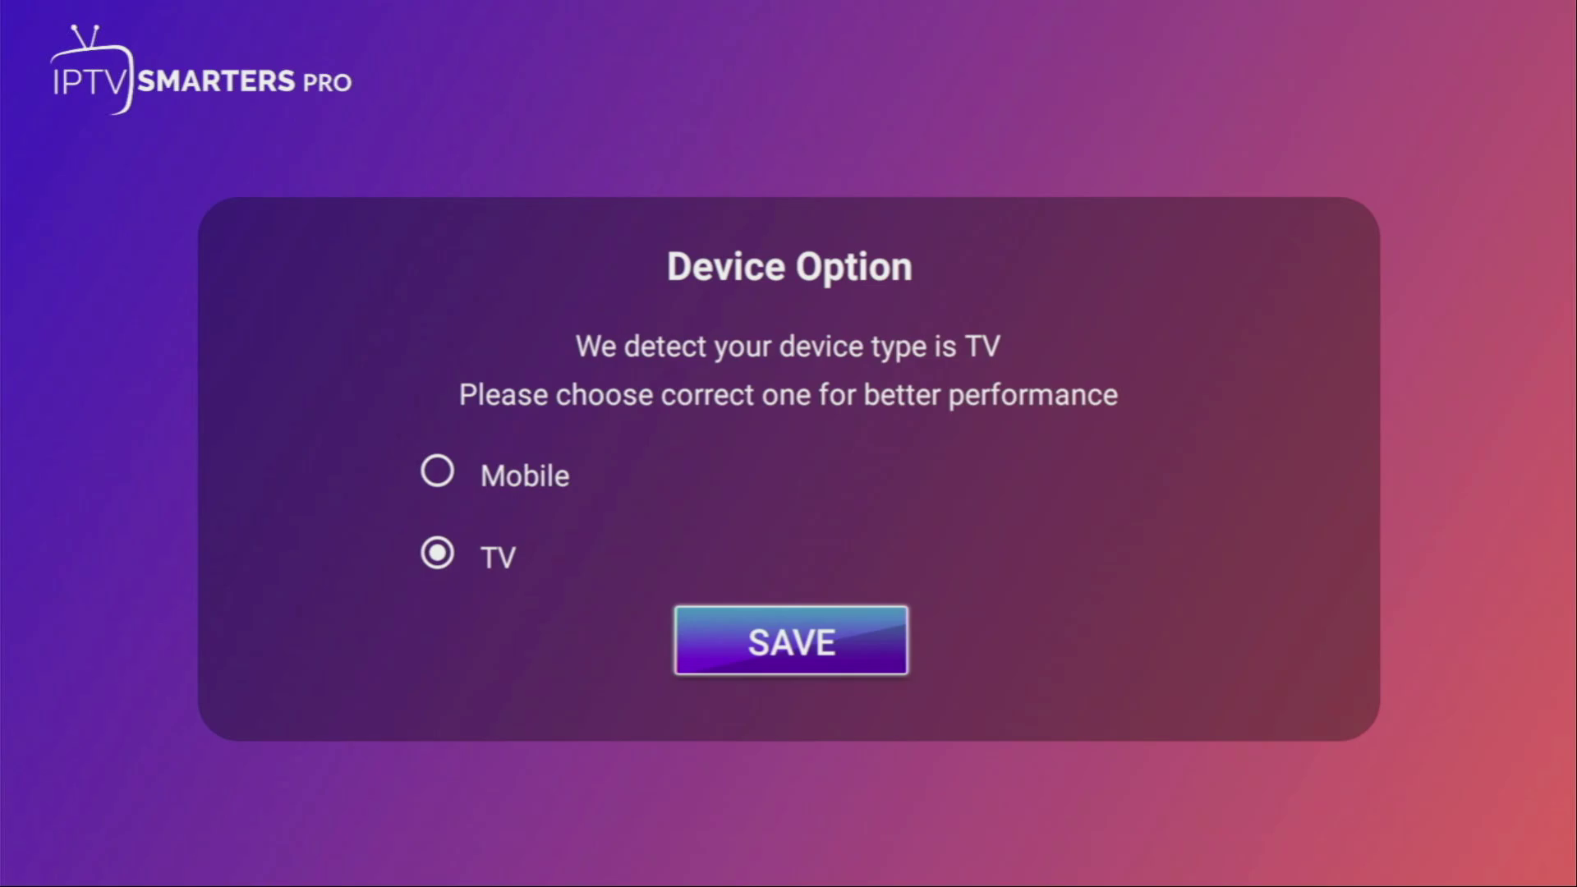
Step: Save TV as the device type and open the Xtreme Codes playlist login form
{"action": "key", "text": "Return"}
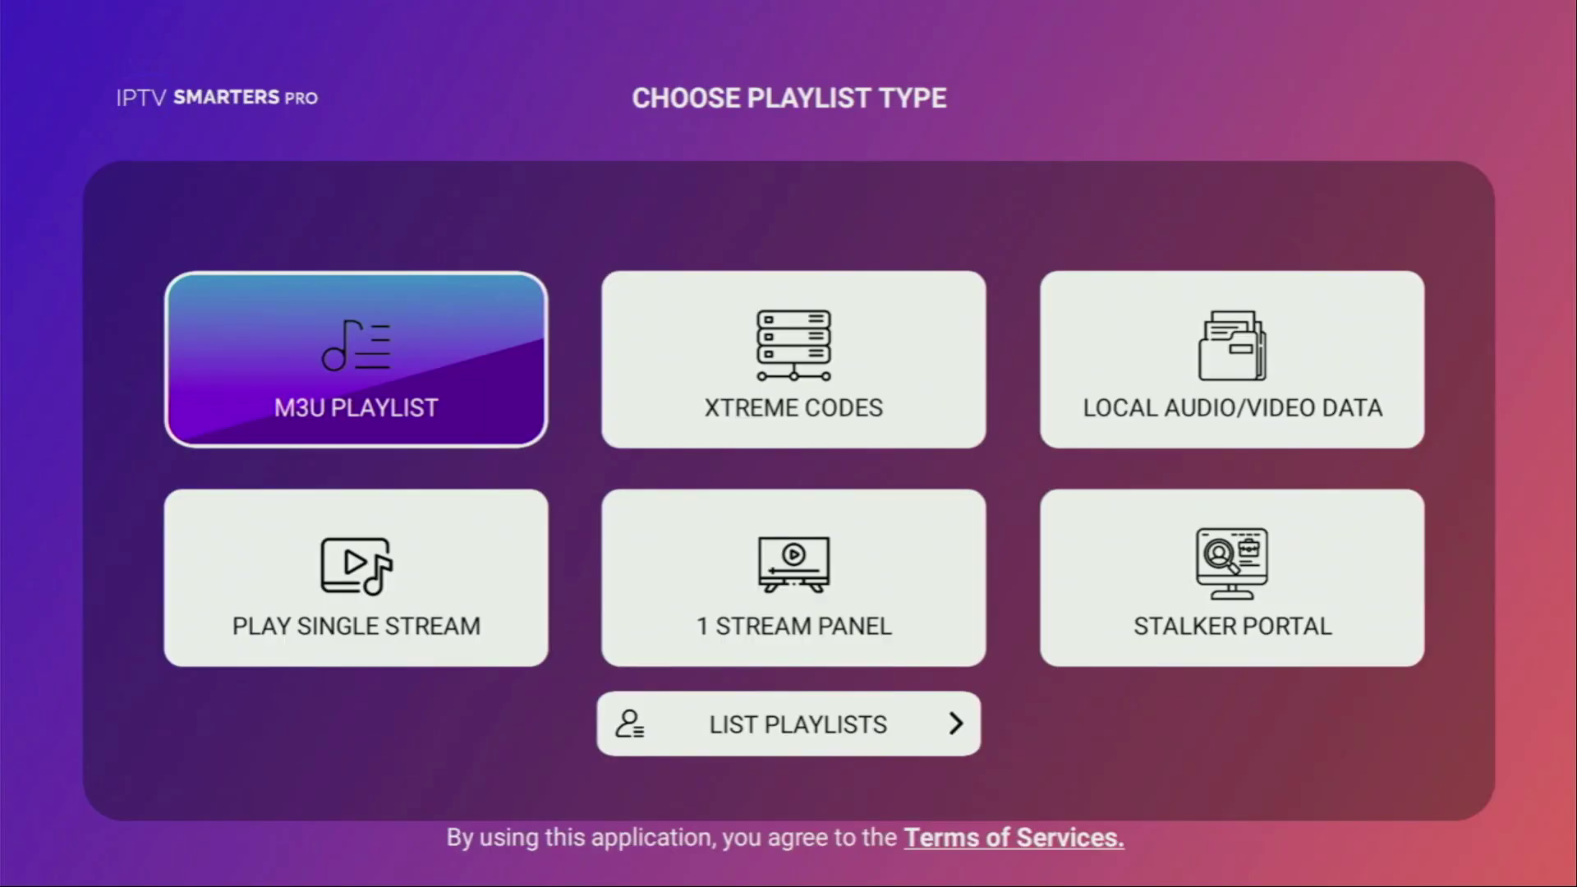
{"action": "key", "text": "Down"}
{"action": "key", "text": "Right"}
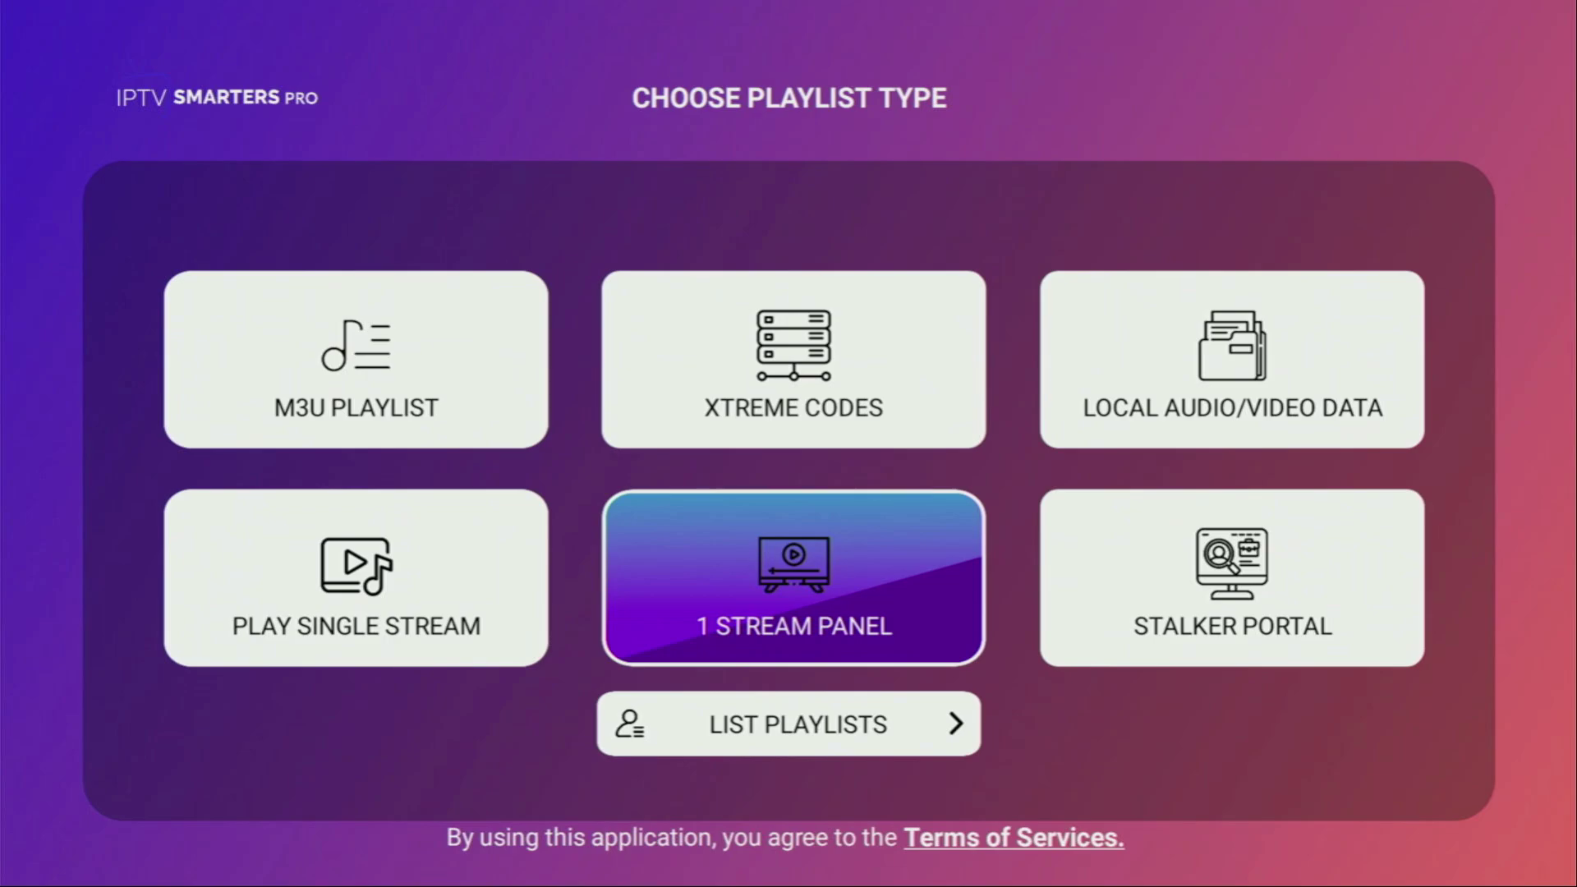
{"action": "key", "text": "Up"}
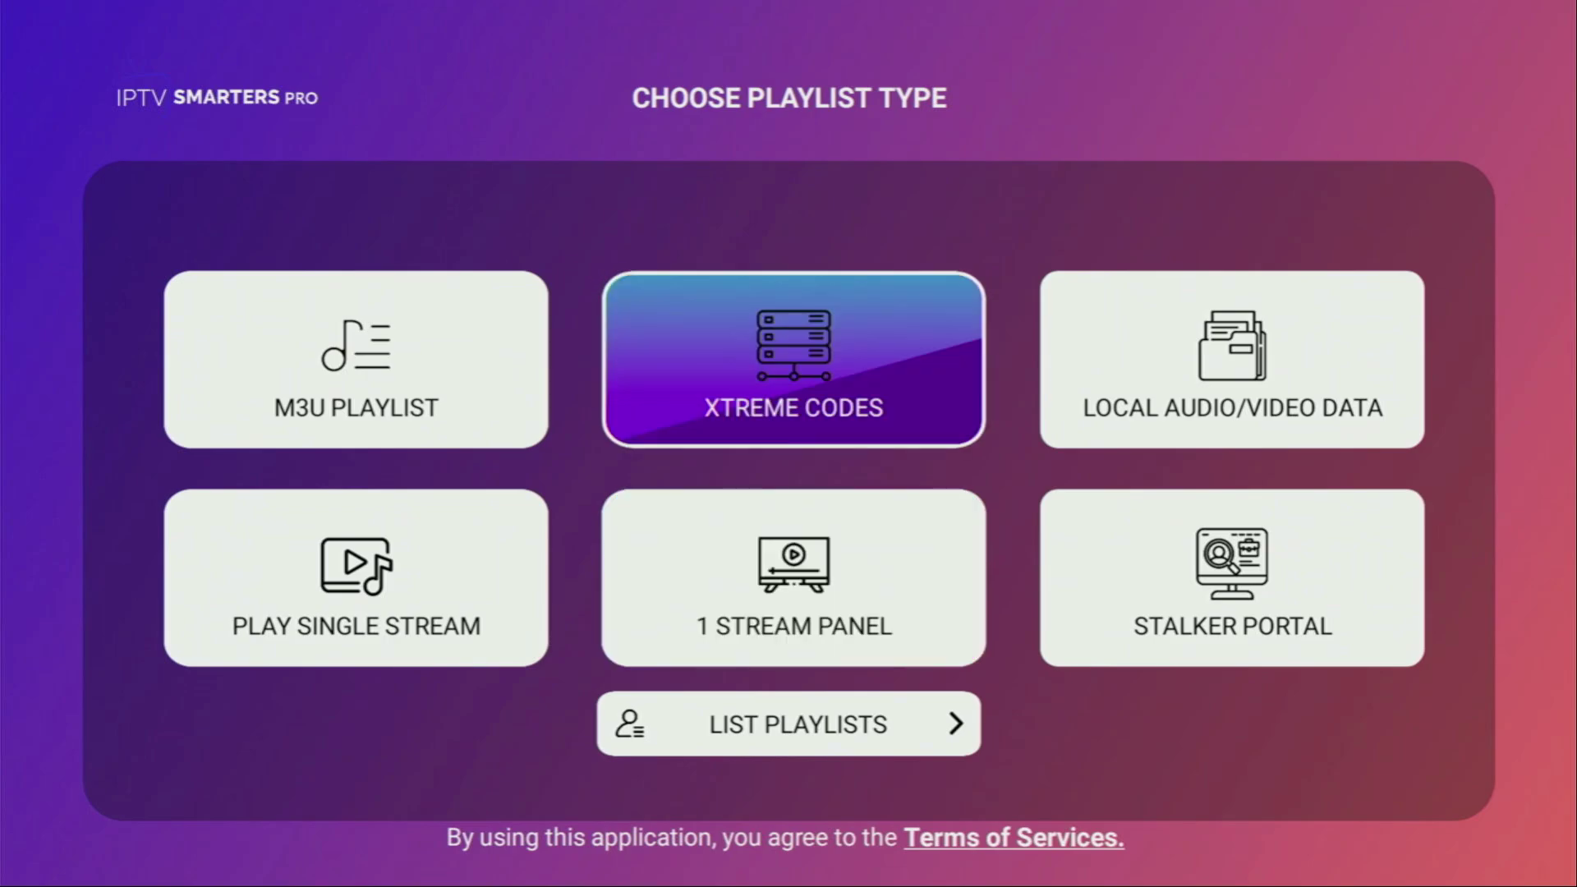
{"action": "key", "text": "Return"}
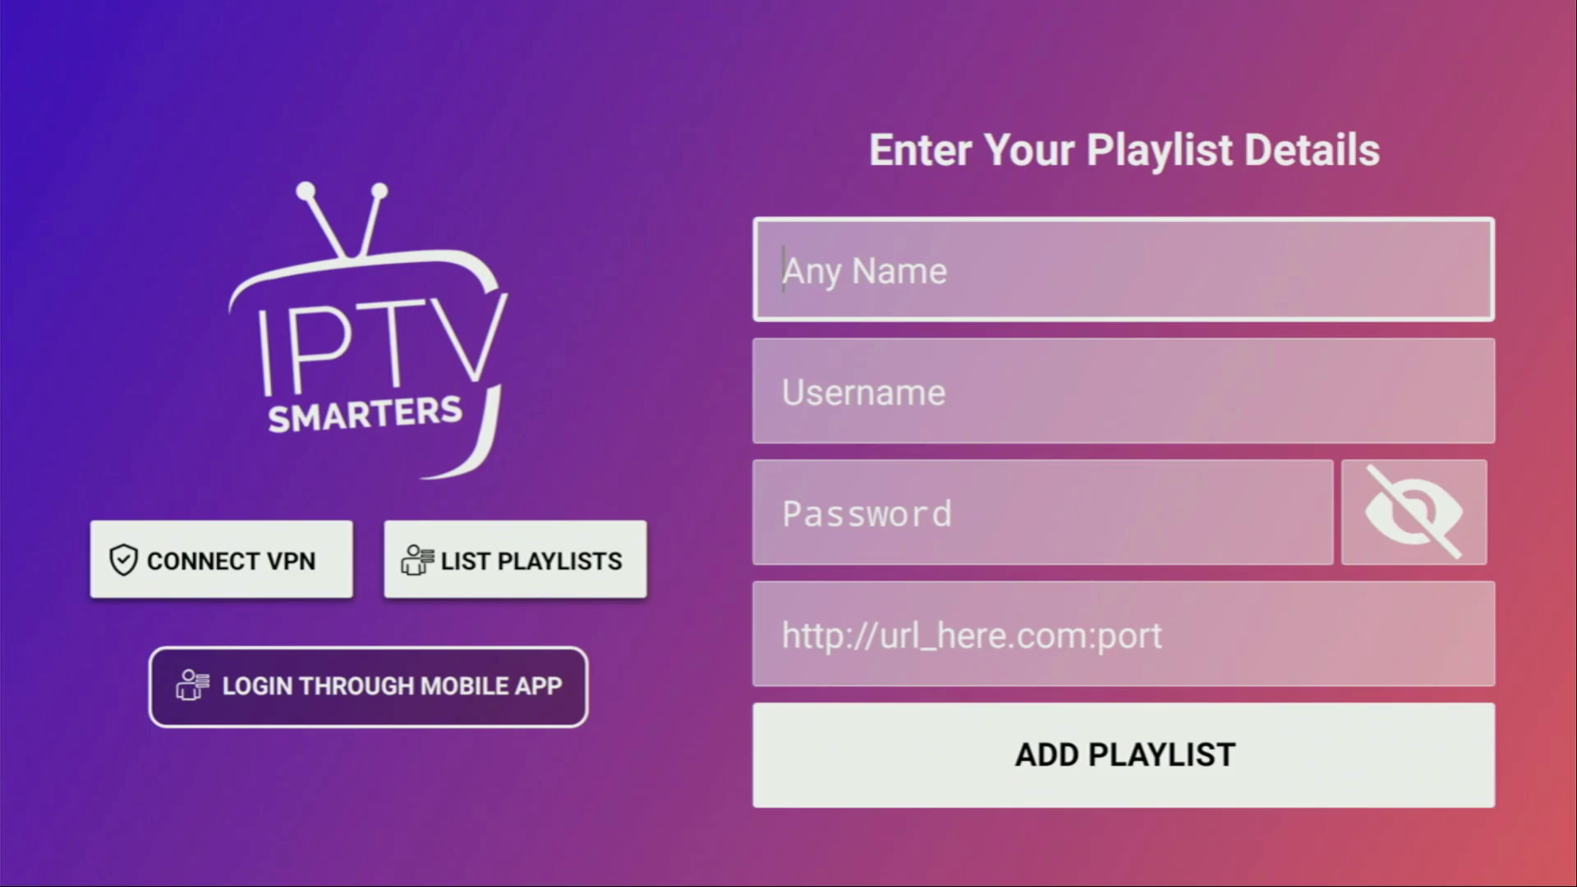
Step: Step through the Username and Password fields down to the add-playlist action
{"action": "key", "text": "Down"}
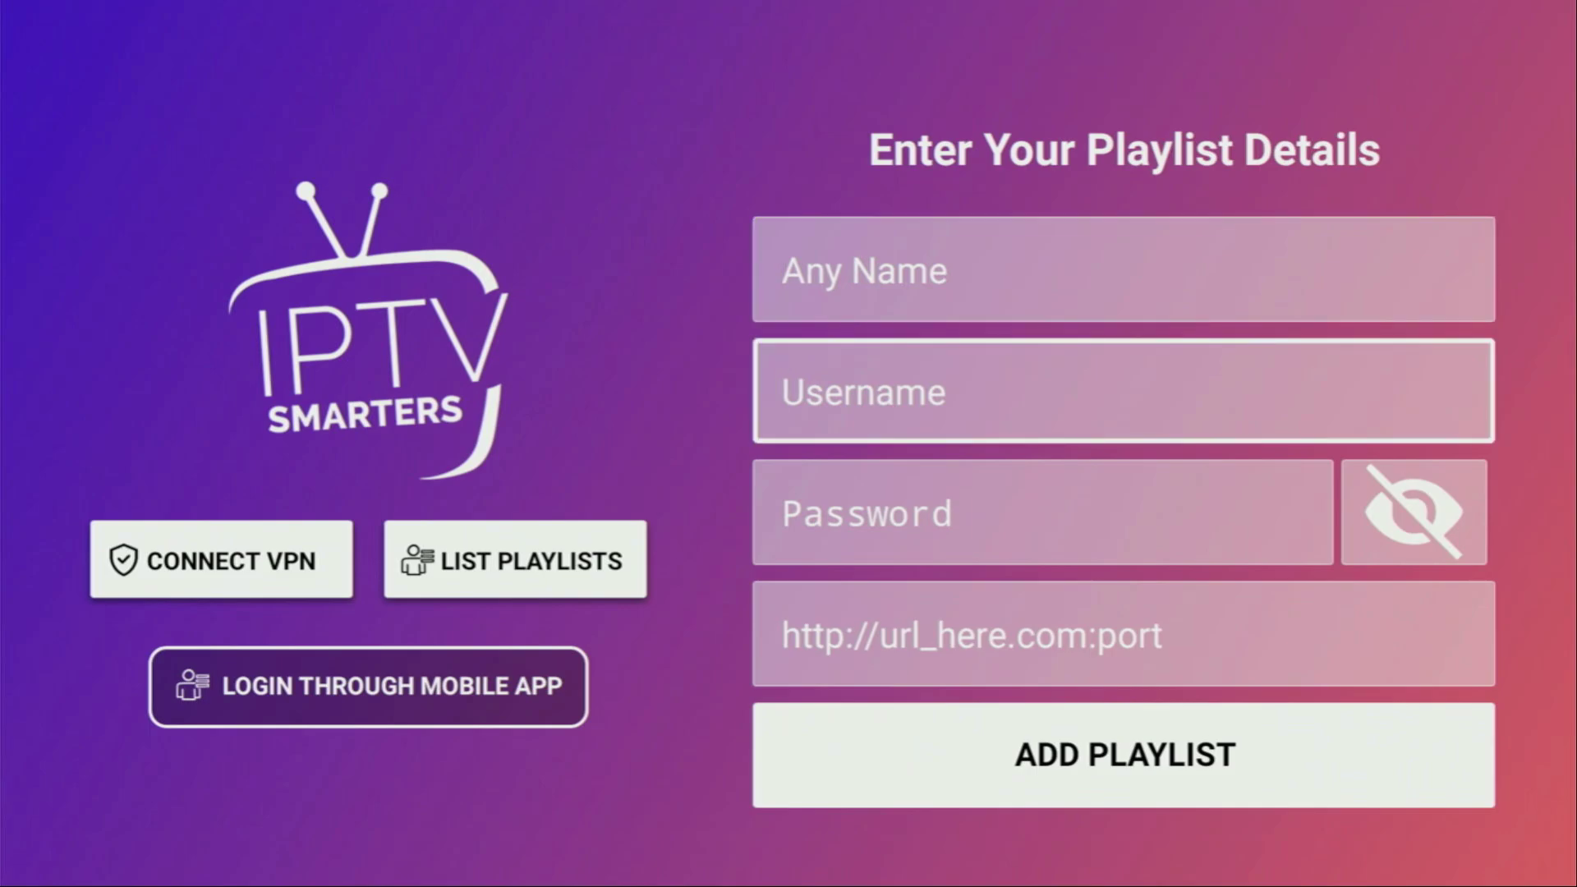
{"action": "key", "text": "Down"}
{"action": "key", "text": "Down"}
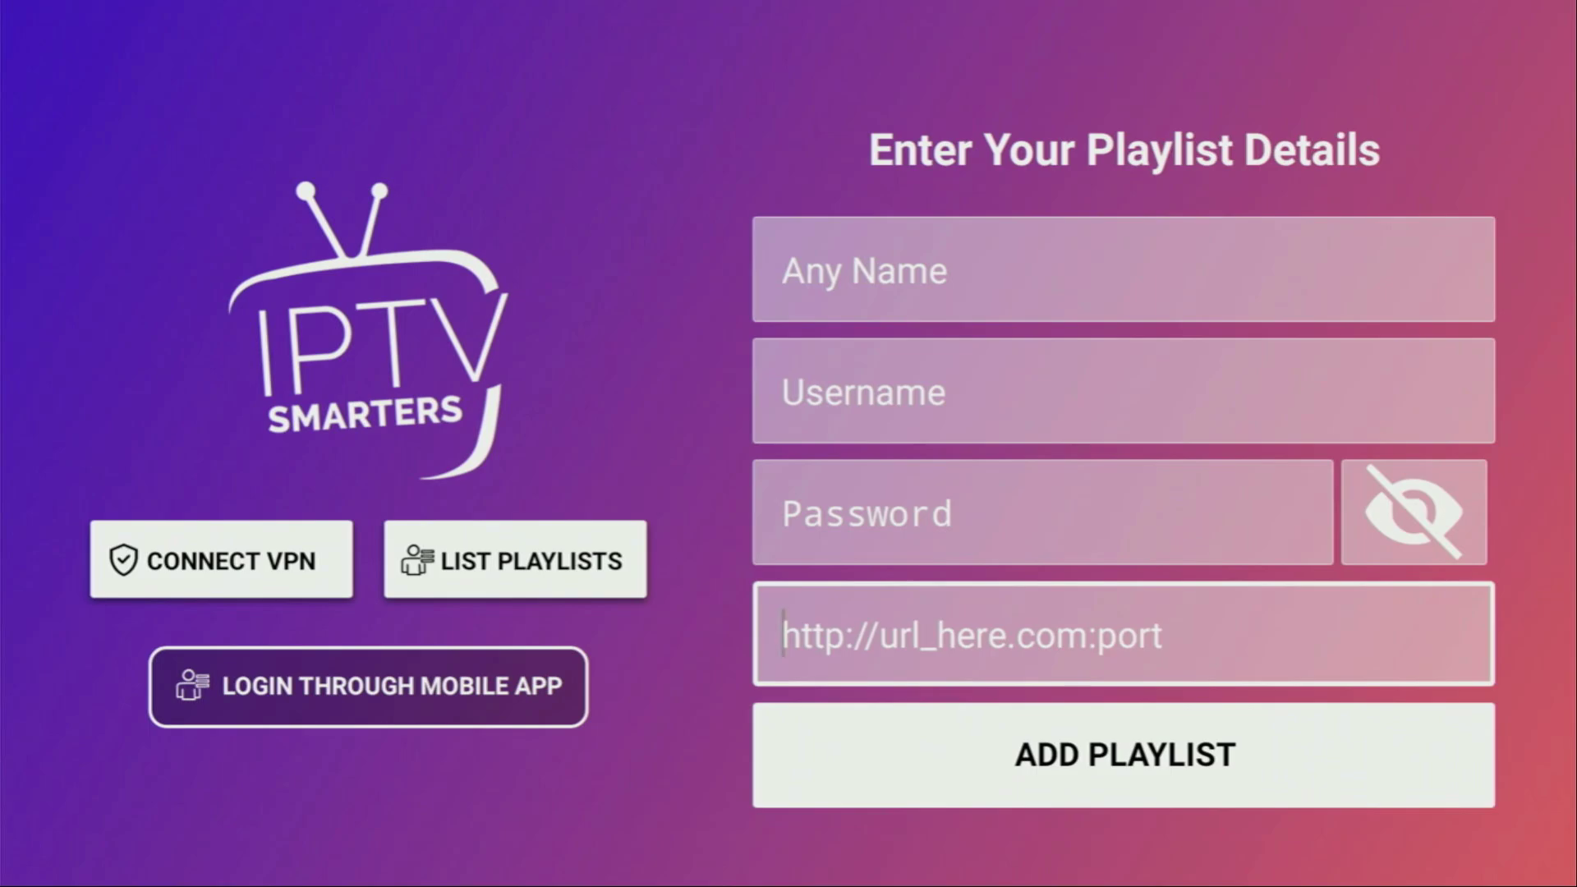
{"action": "key", "text": "Down"}
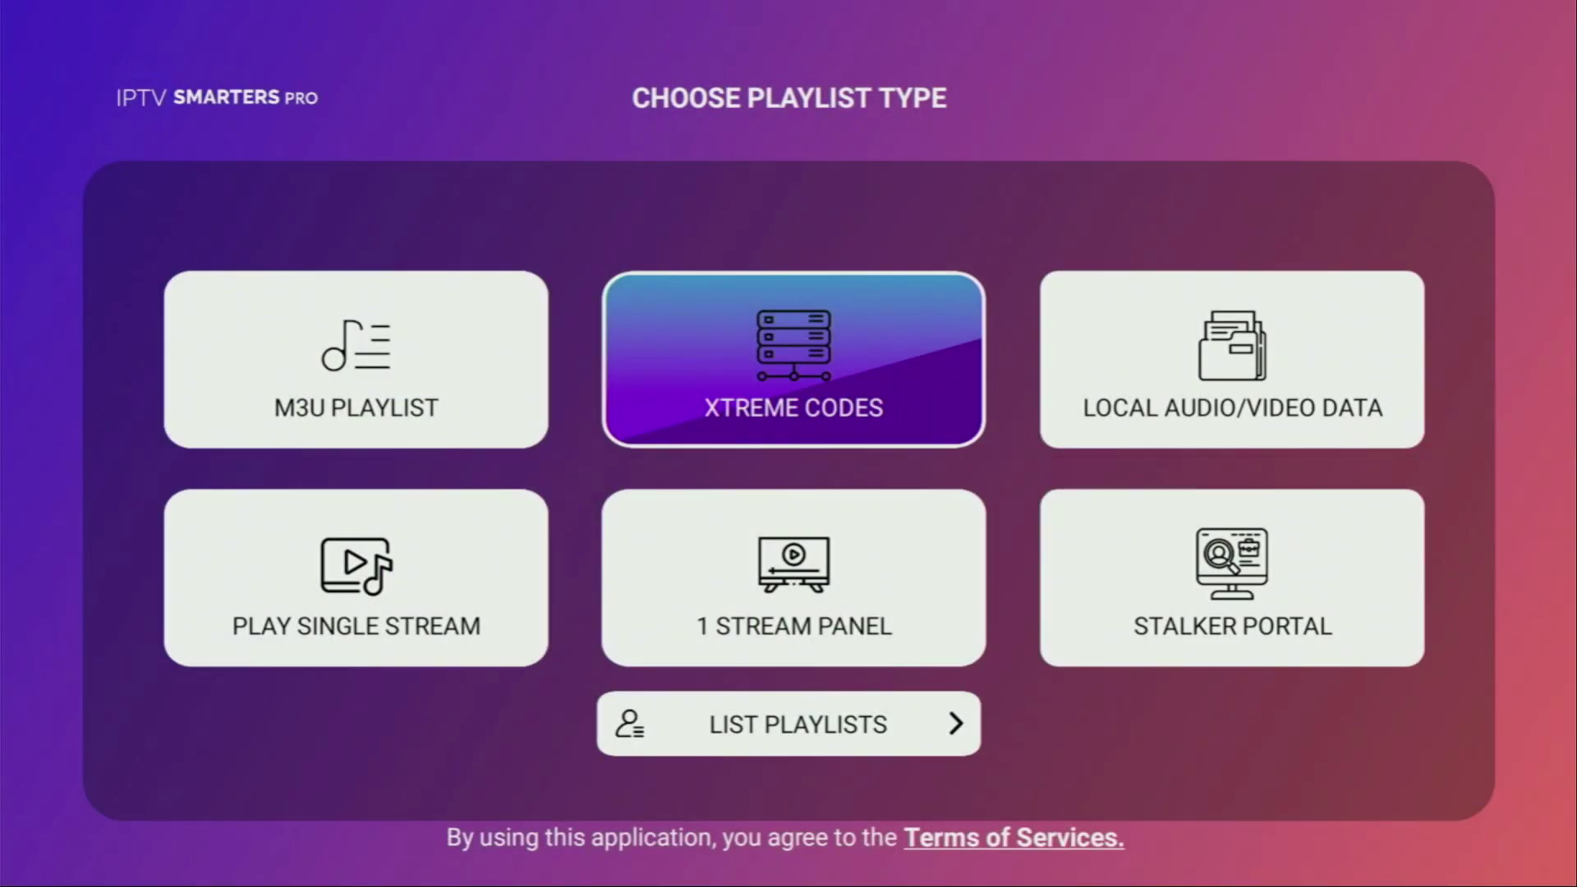
Step: Open the M3U Playlist form and allow the app access to photos and media
{"action": "key", "text": "Left"}
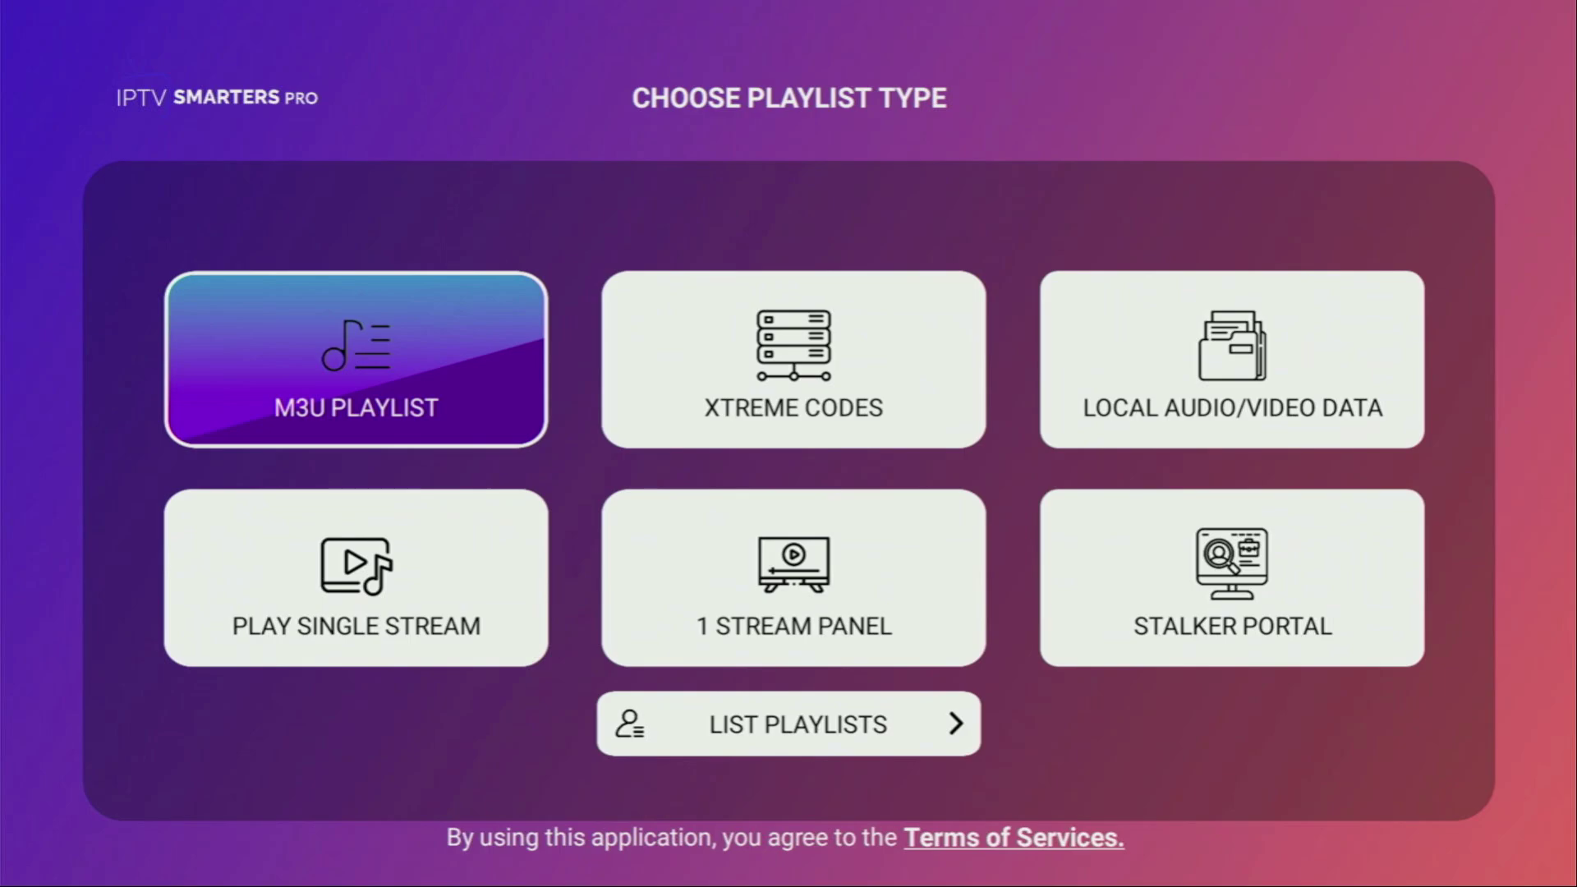
{"action": "key", "text": "Return"}
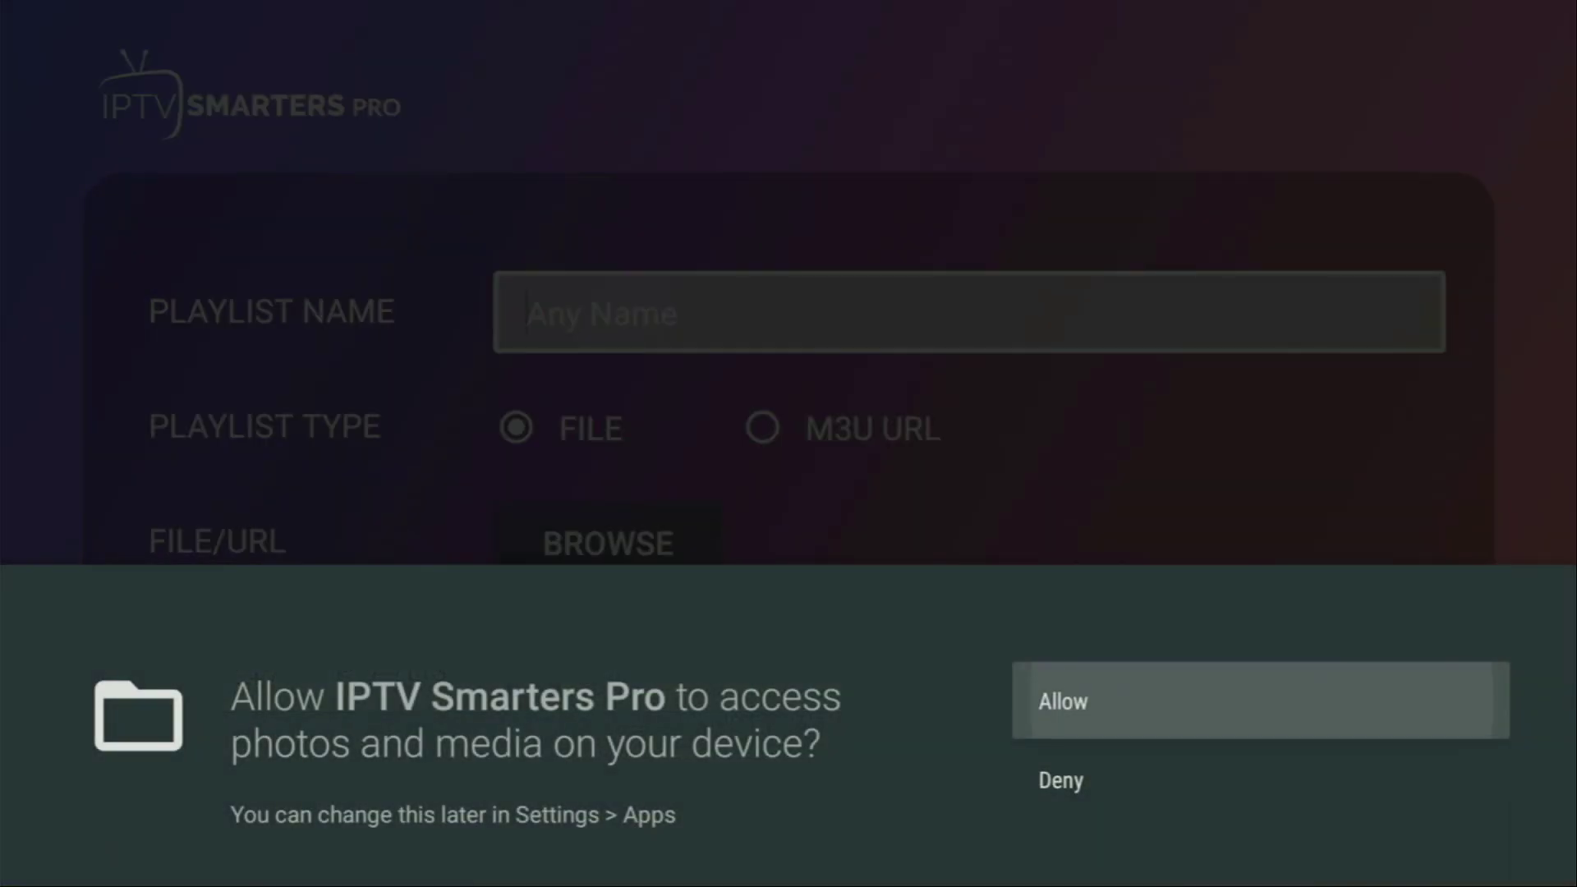
{"action": "key", "text": "Return"}
Step: Set the playlist type to M3U URL, move to ADD PLAYLIST, then go back to playlist types
{"action": "key", "text": "Down"}
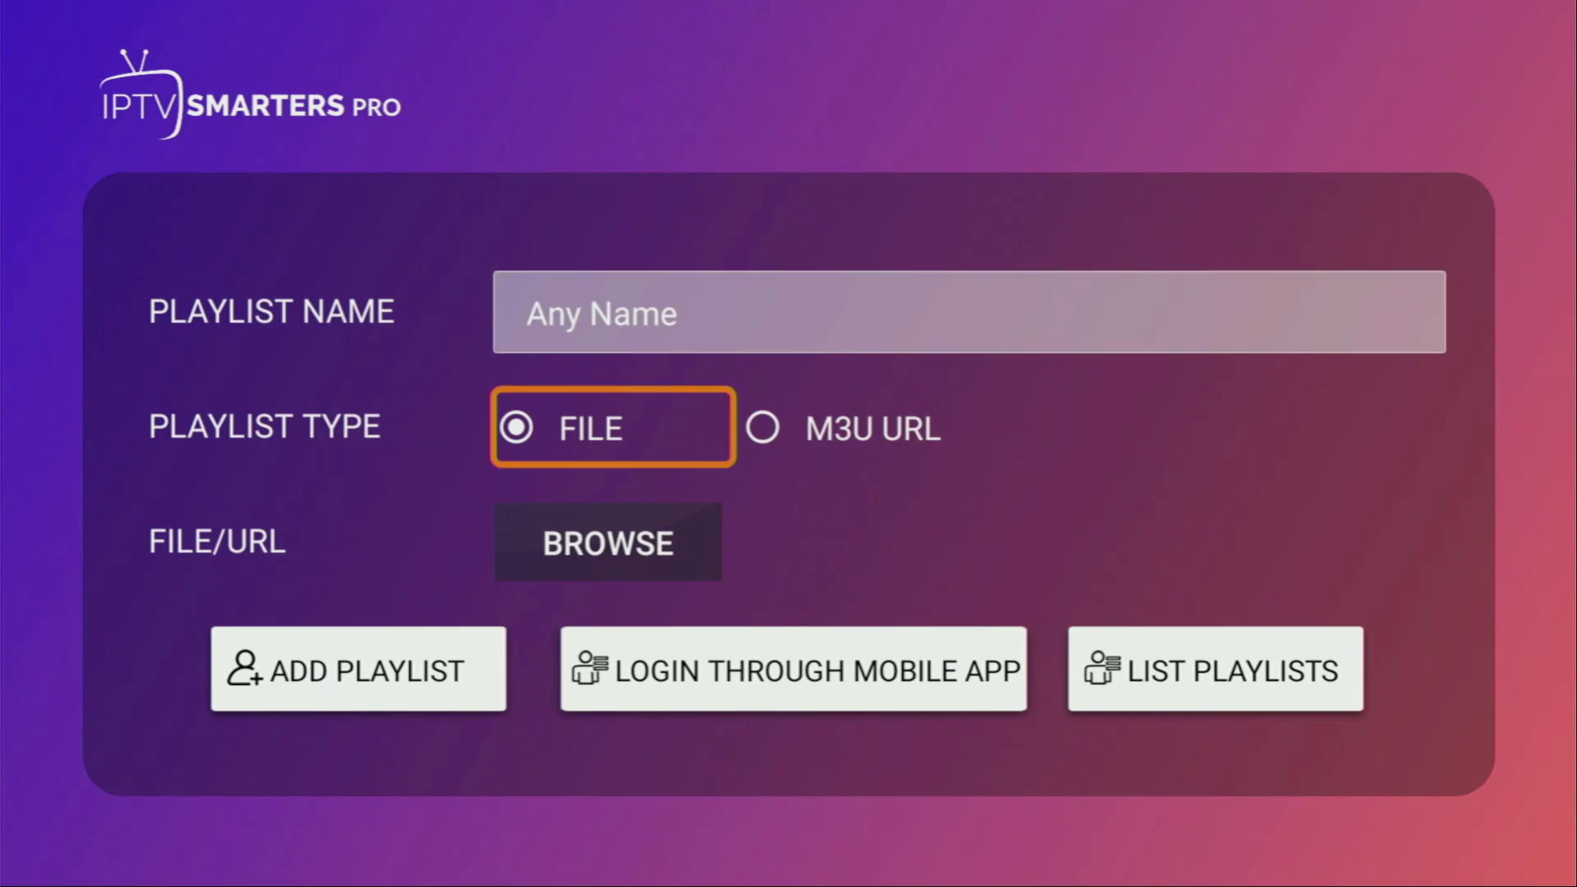
{"action": "key", "text": "Down"}
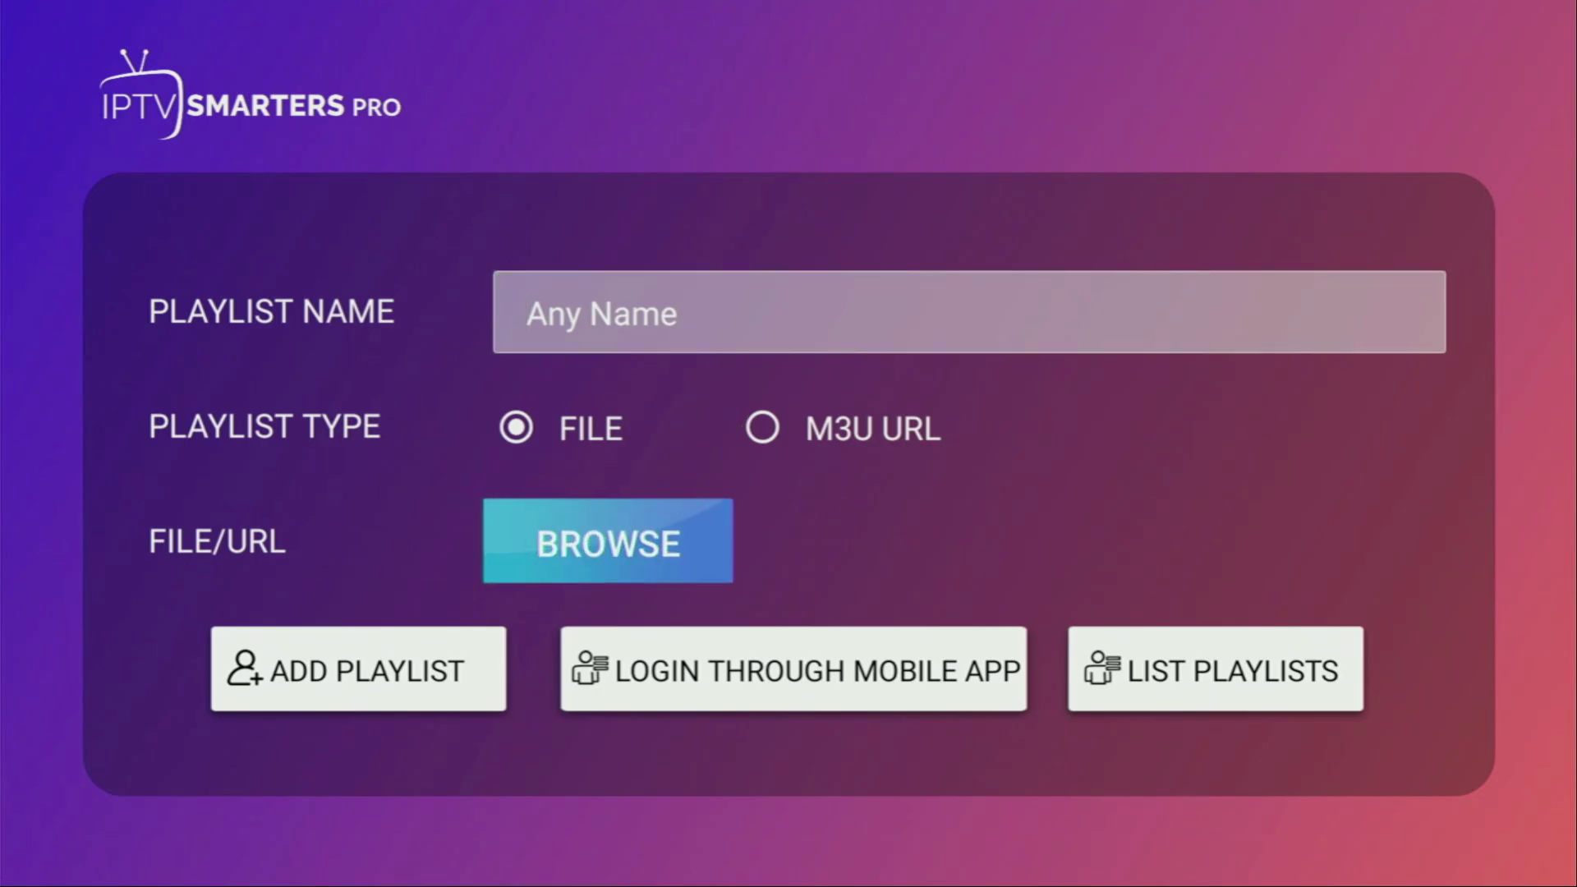
{"action": "key", "text": "Up"}
{"action": "key", "text": "Right"}
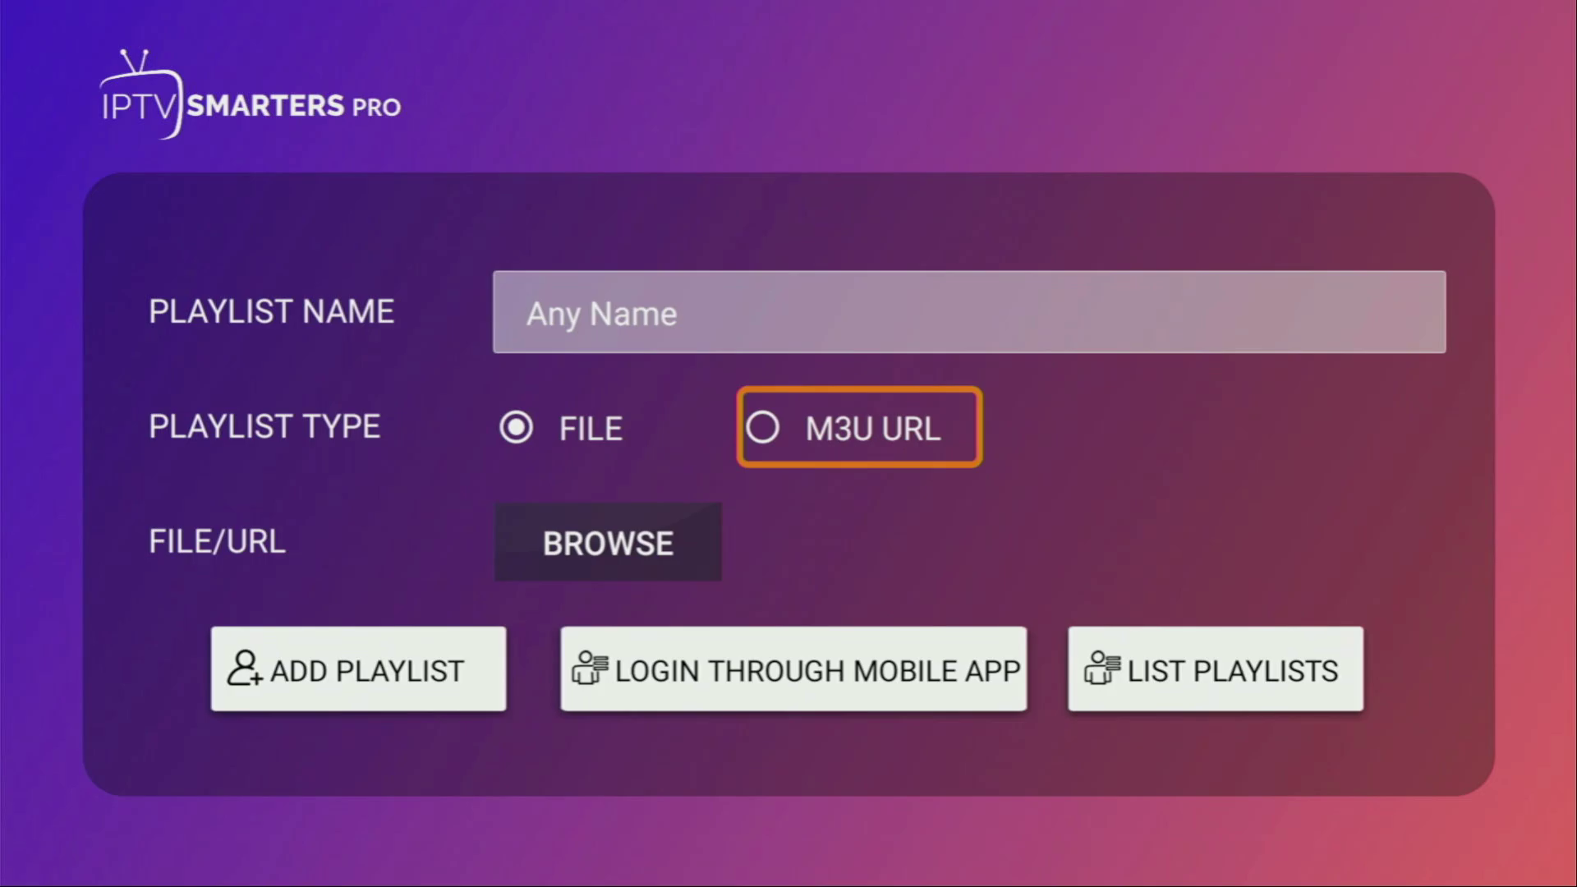
{"action": "key", "text": "Return"}
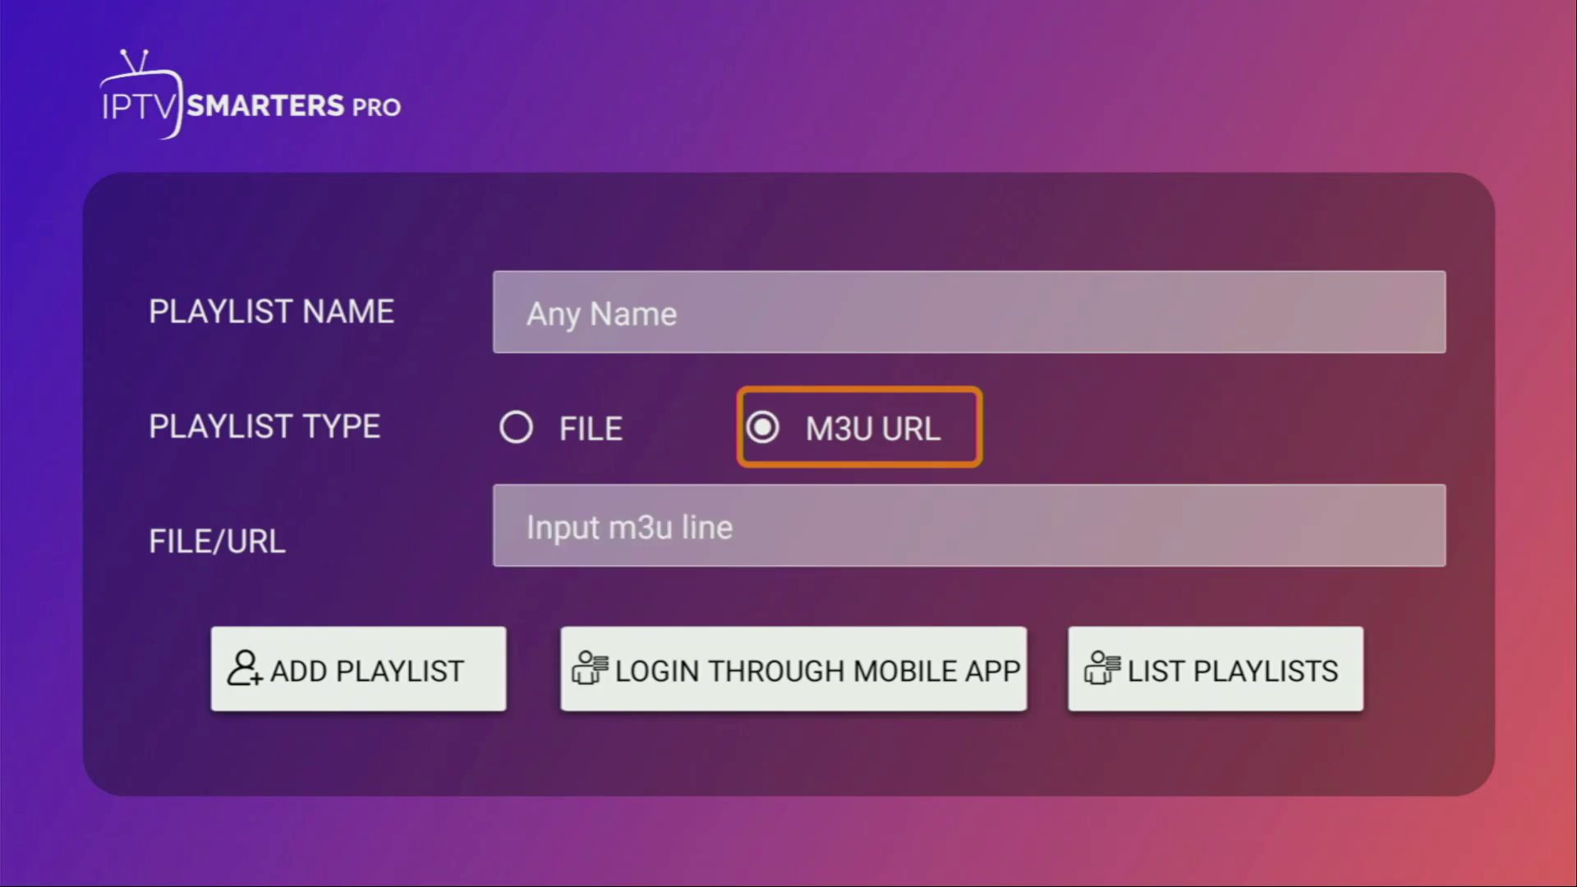
{"action": "key", "text": "Down"}
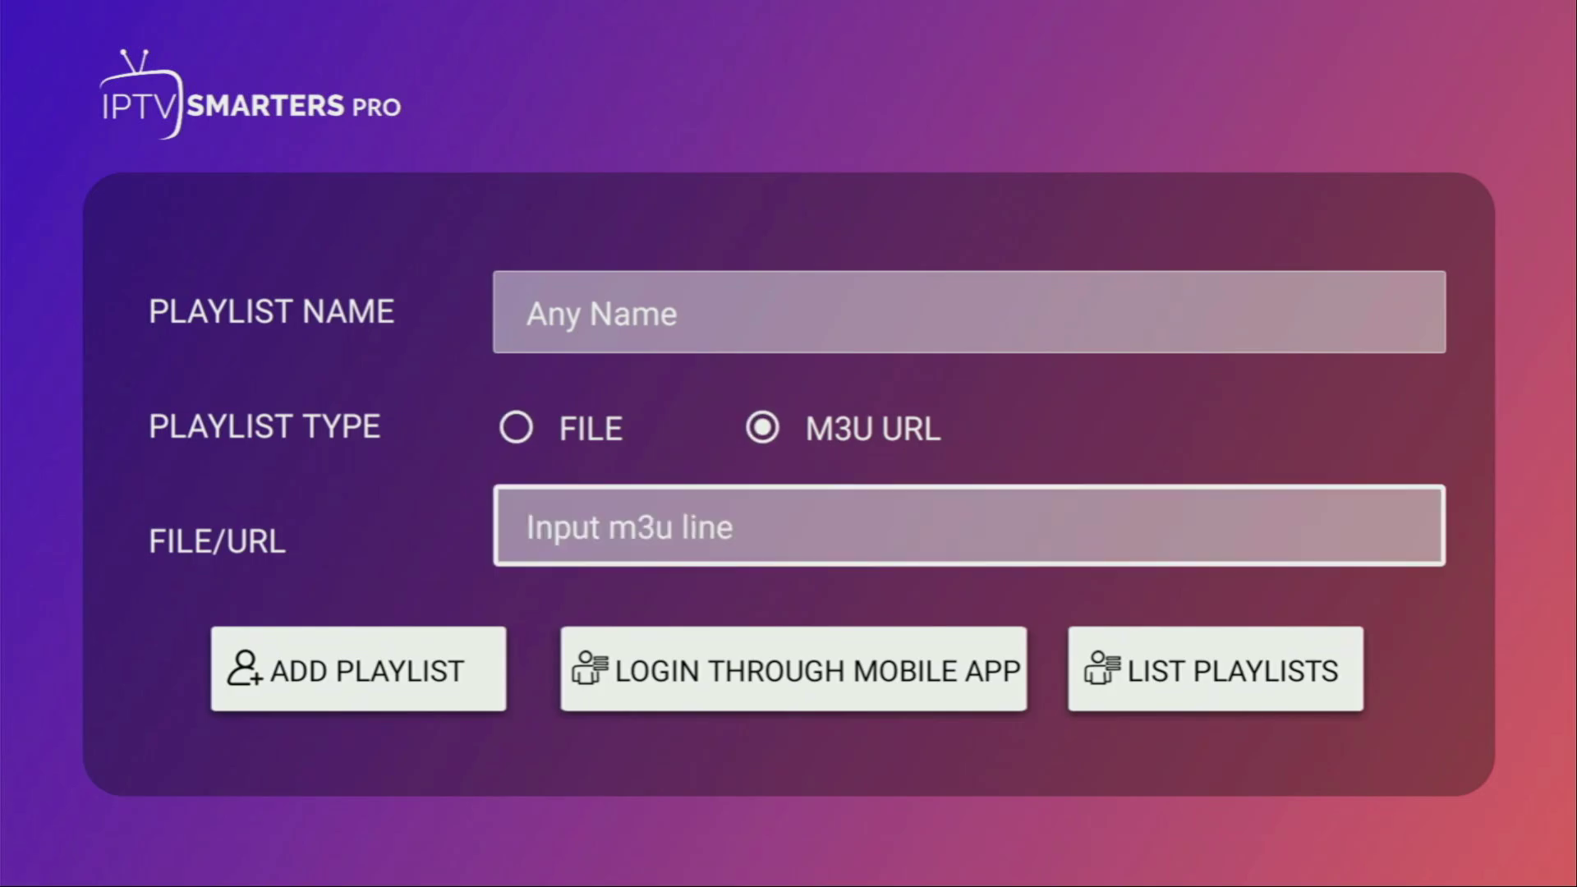
{"action": "key", "text": "Down"}
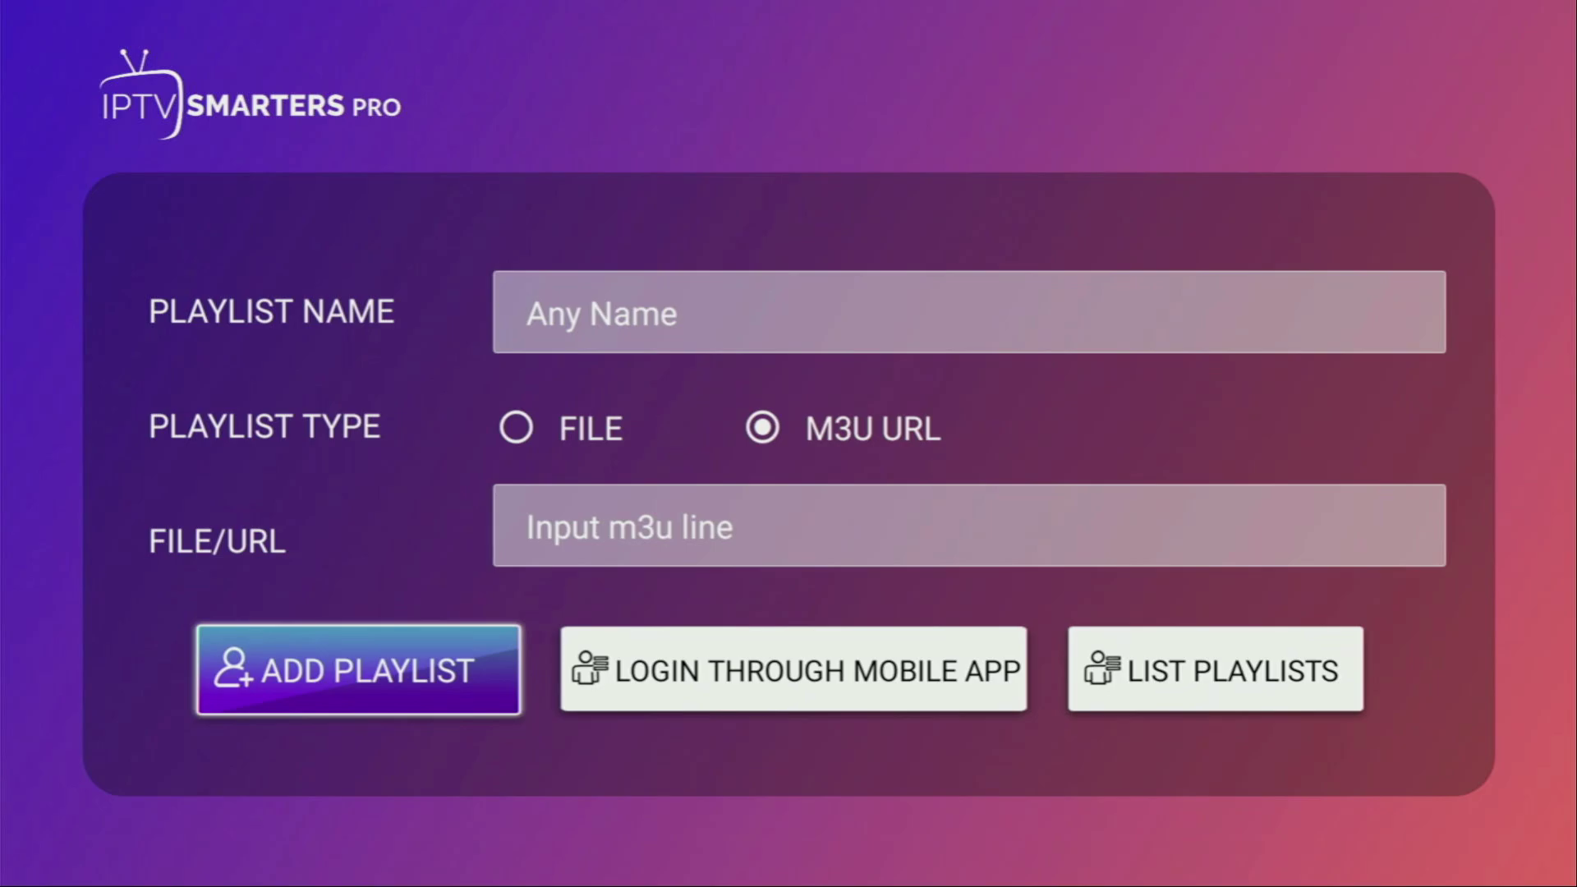
{"action": "key", "text": "Escape"}
Step: Open LIST PLAYLISTS, which shows only an Add Playlist tile
{"action": "key", "text": "Down"}
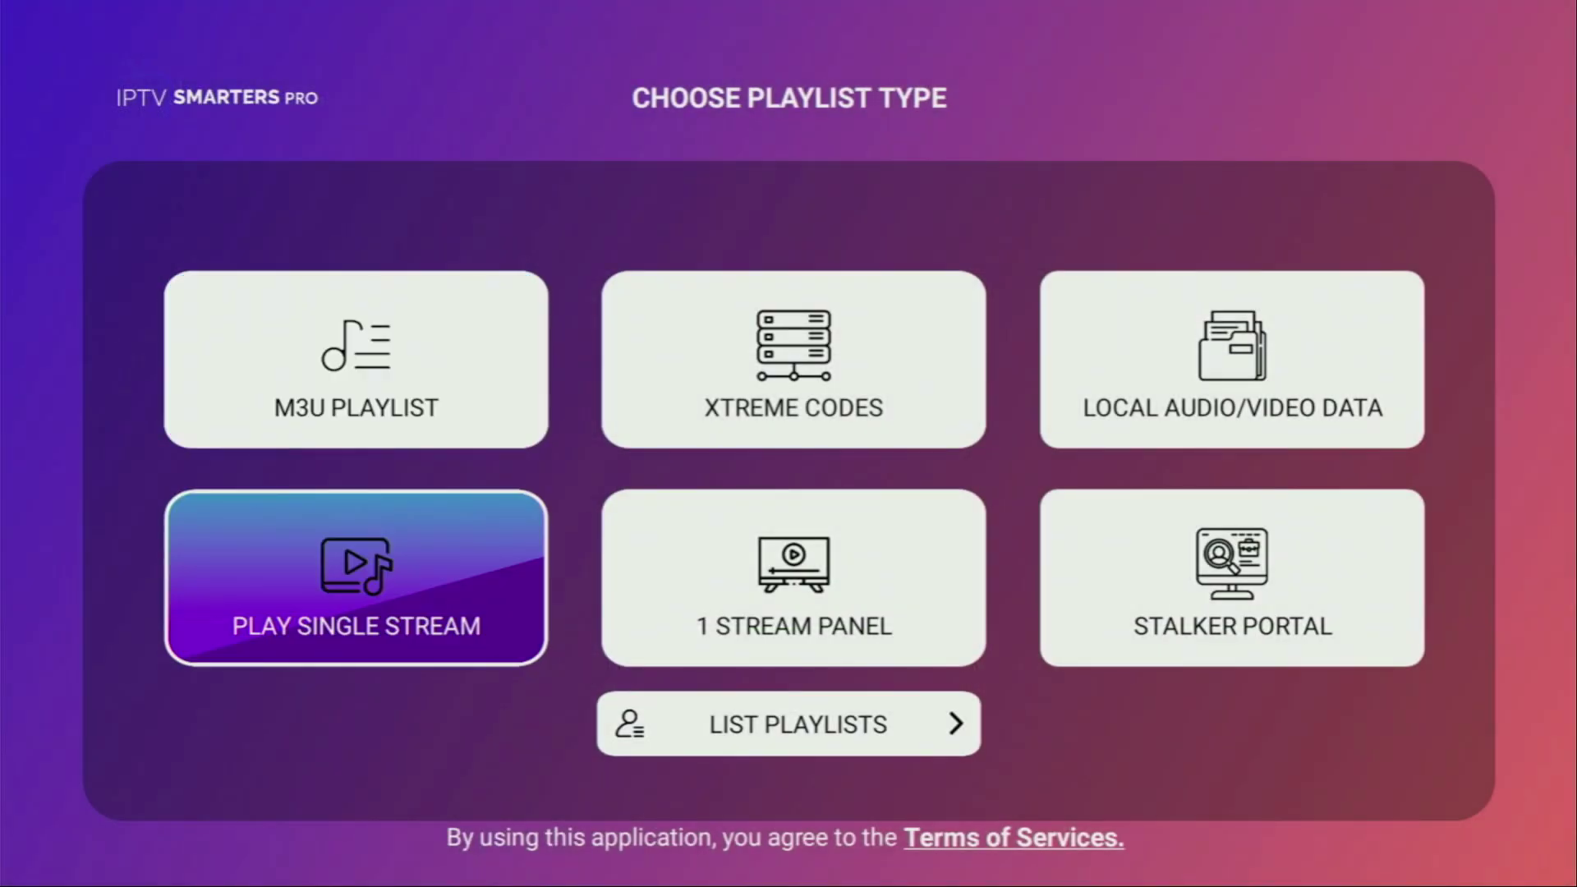
{"action": "key", "text": "Down"}
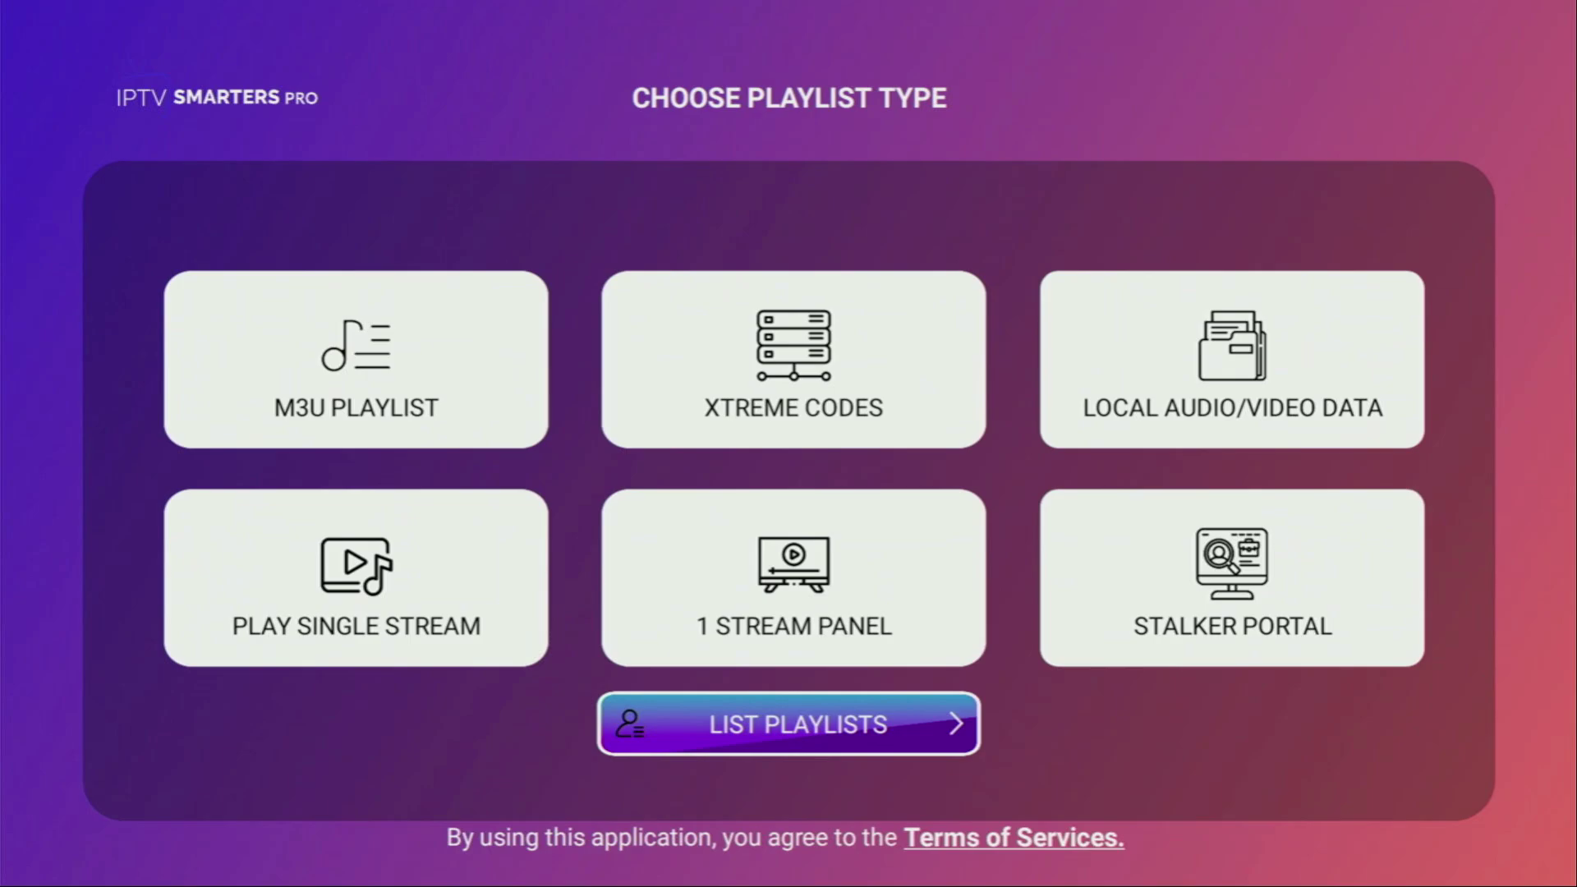
{"action": "key", "text": "Return"}
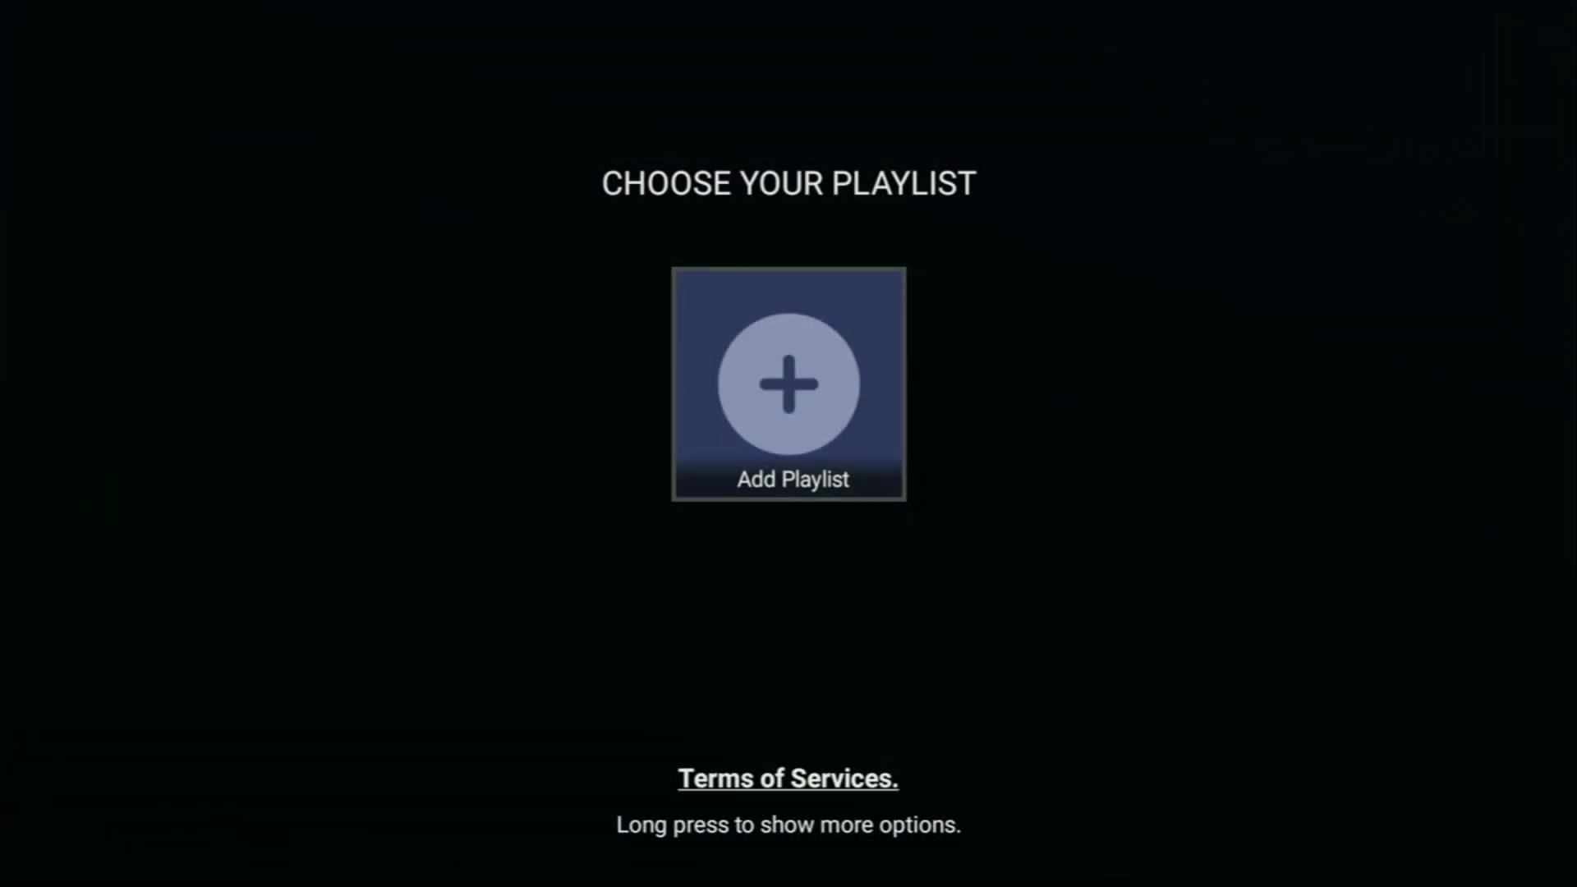